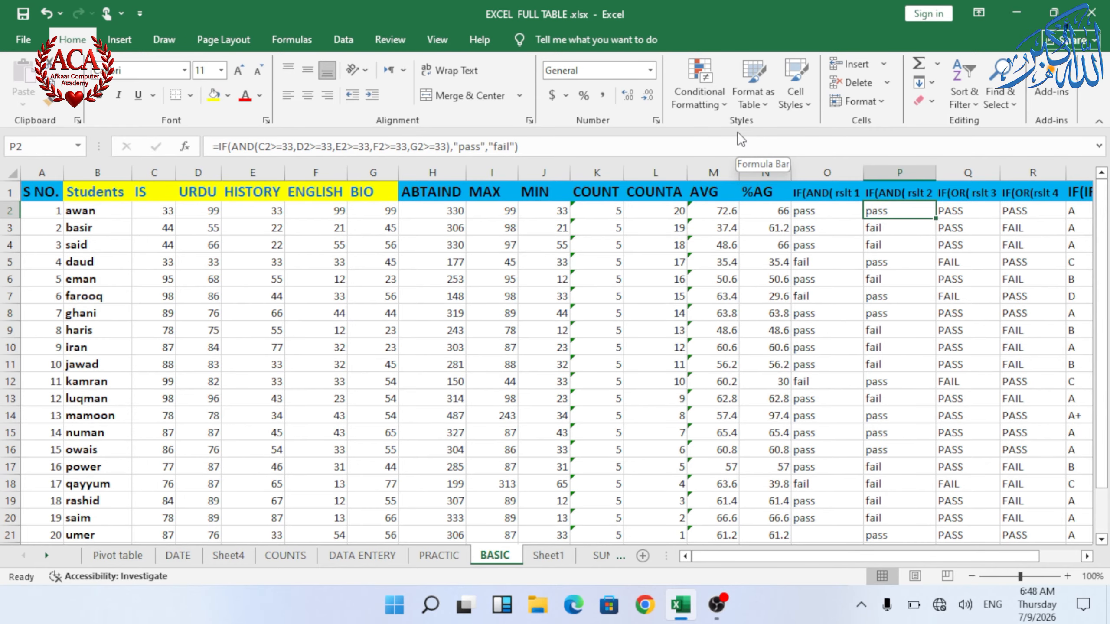
Step: Examine the student marks table ranges and the Highlight Cells Rules options for conditional formatting
{"action": "left_click", "coordinate": [698, 105]}
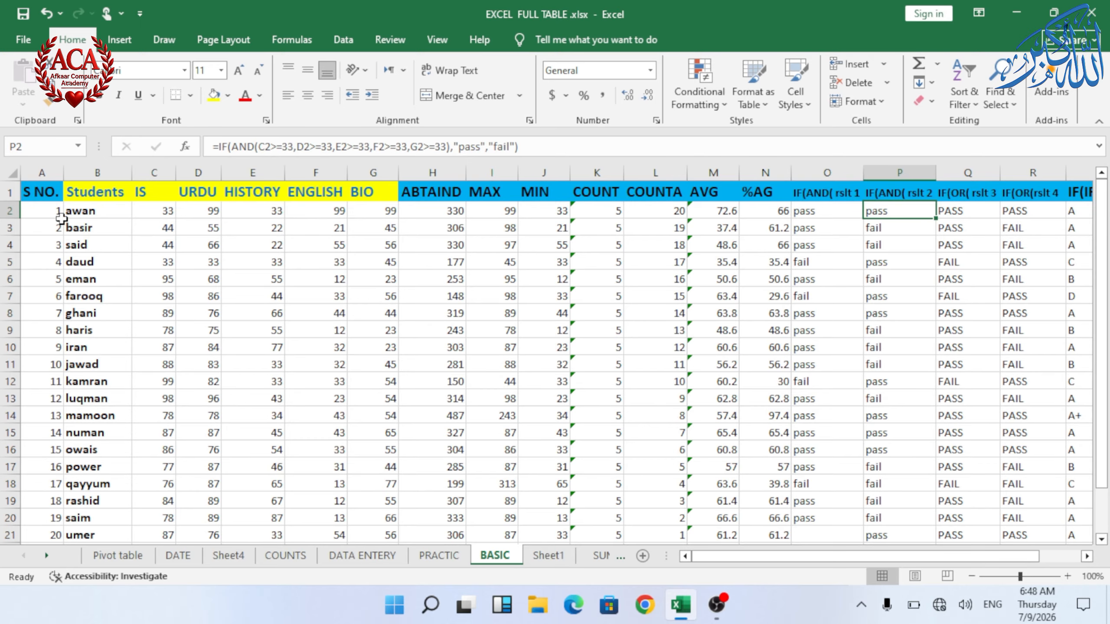
{"action": "left_click_drag", "start_coordinate": [54, 212], "coordinate": [43, 312]}
{"action": "left_click_drag", "start_coordinate": [97, 214], "coordinate": [103, 379]}
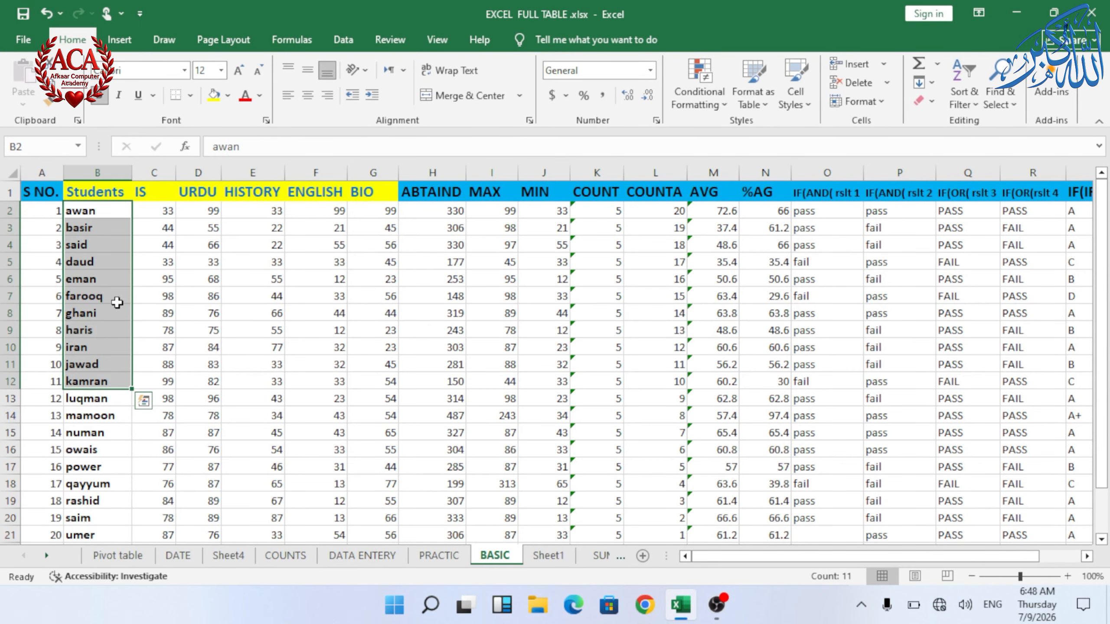
{"action": "left_click_drag", "start_coordinate": [151, 214], "coordinate": [381, 225]}
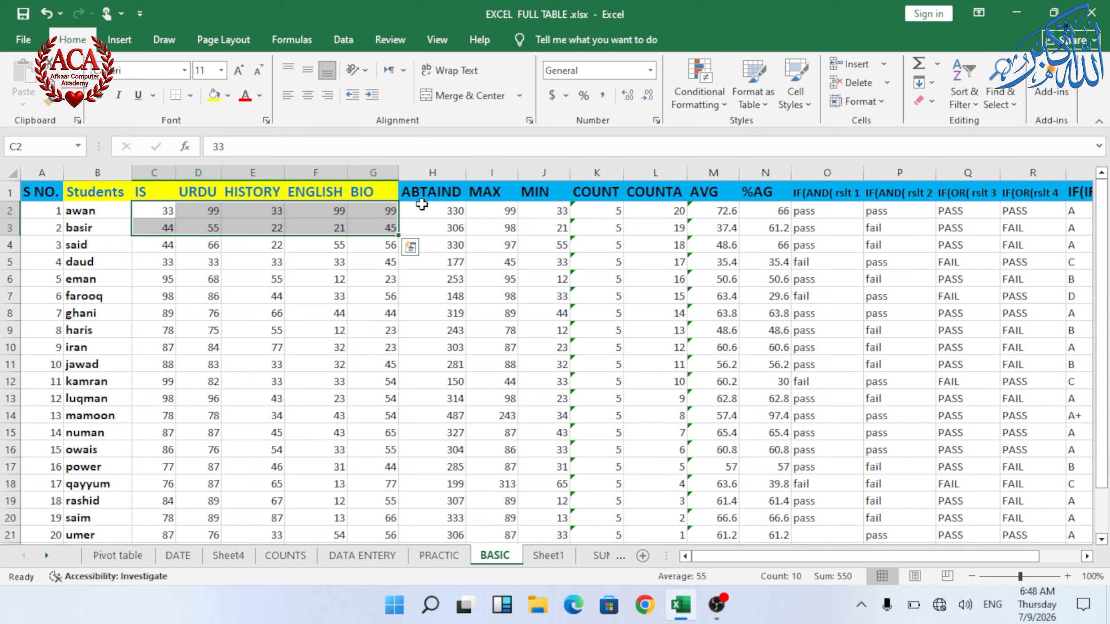
{"action": "left_click", "coordinate": [422, 204]}
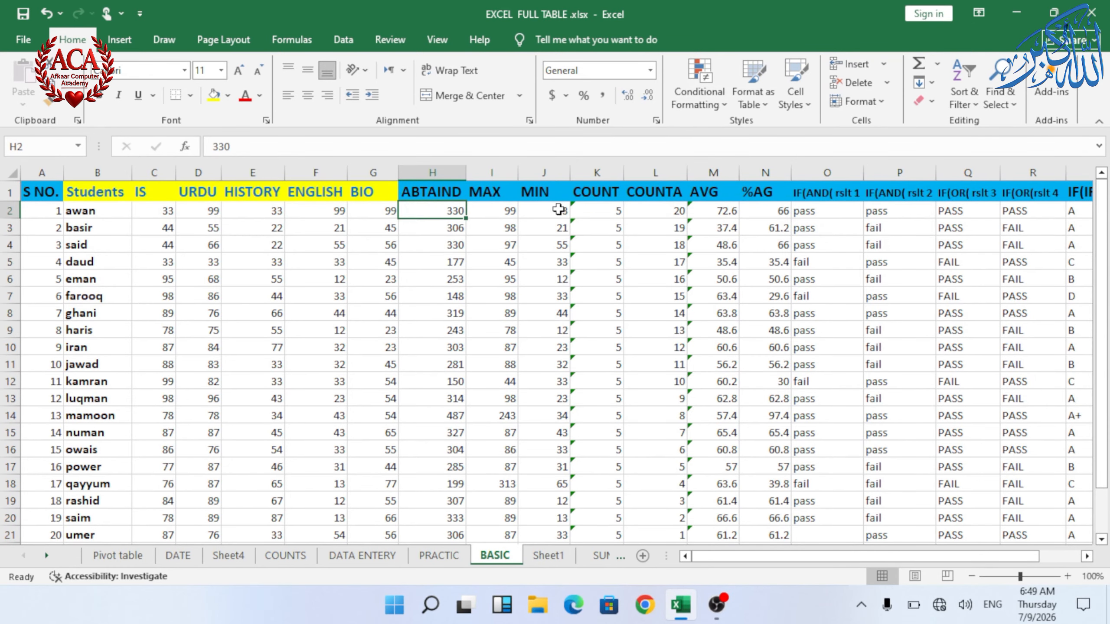
{"action": "left_click_drag", "start_coordinate": [596, 211], "coordinate": [607, 230]}
{"action": "left_click_drag", "start_coordinate": [713, 211], "coordinate": [712, 230]}
{"action": "left_click_drag", "start_coordinate": [769, 211], "coordinate": [774, 280]}
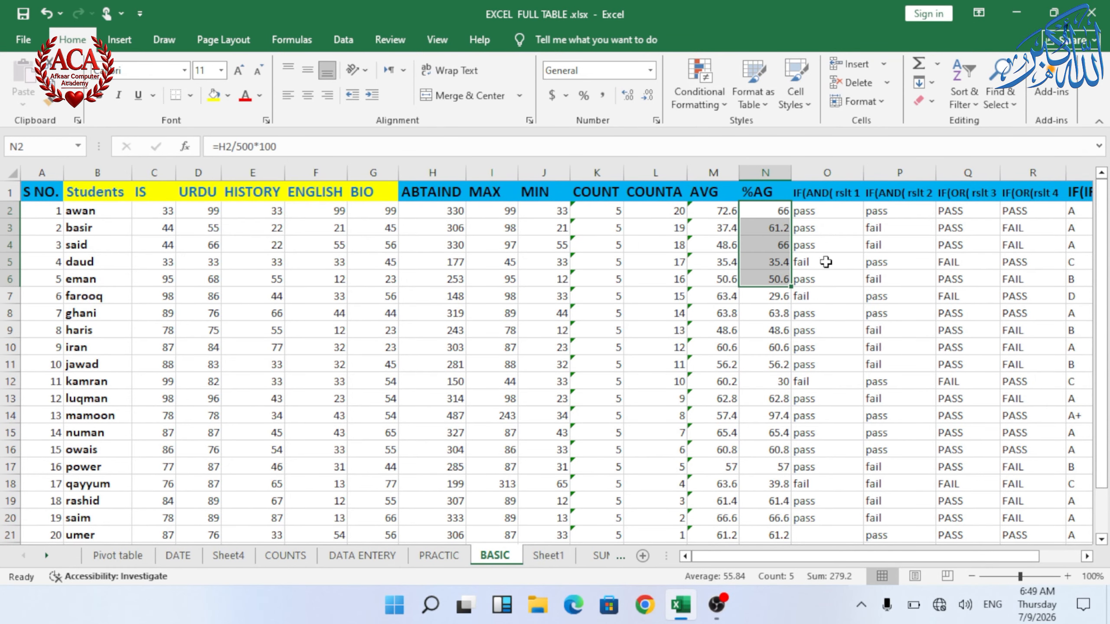
{"action": "left_click_drag", "start_coordinate": [843, 215], "coordinate": [1045, 230]}
{"action": "scroll", "coordinate": [351, 211], "scroll_direction": "left", "scroll_amount": 2}
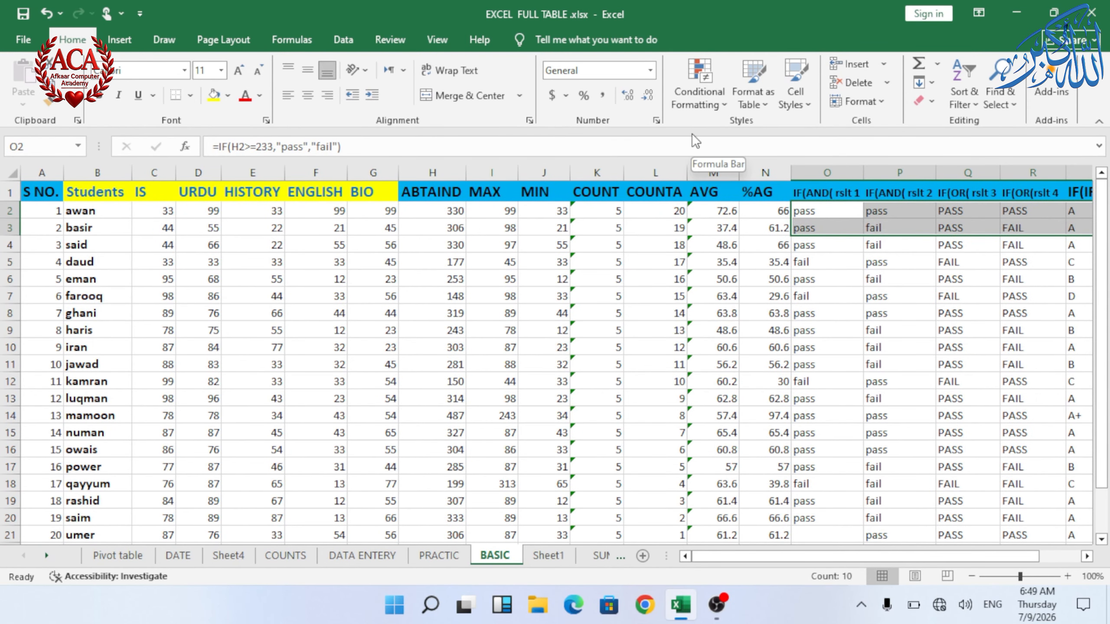
{"action": "left_click", "coordinate": [709, 111]}
{"action": "mouse_move", "coordinate": [750, 138]}
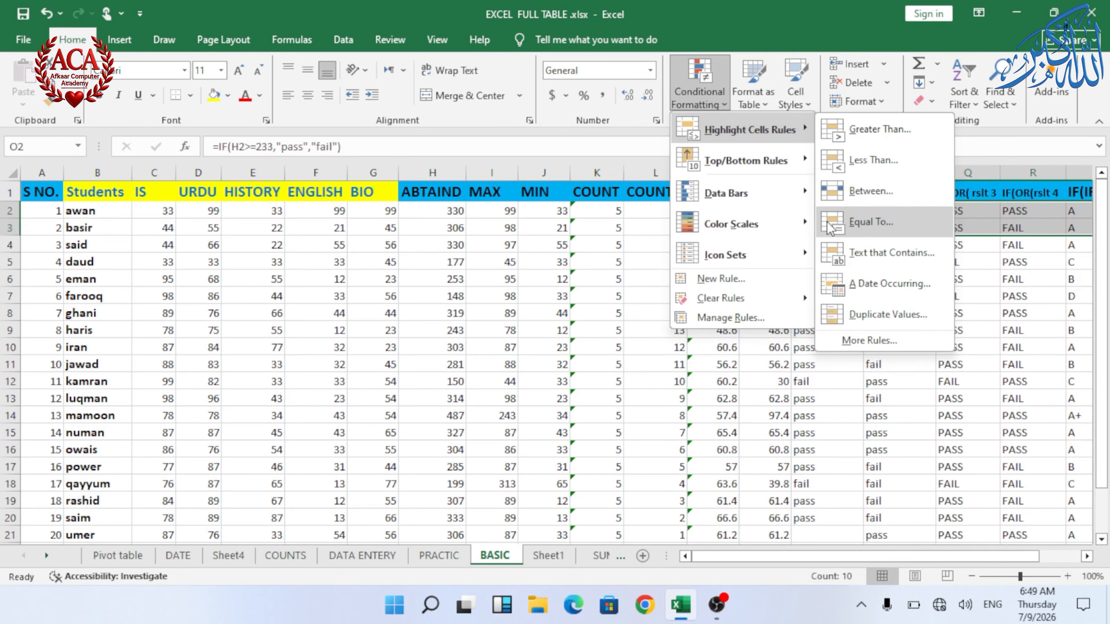
{"action": "left_click", "coordinate": [546, 370]}
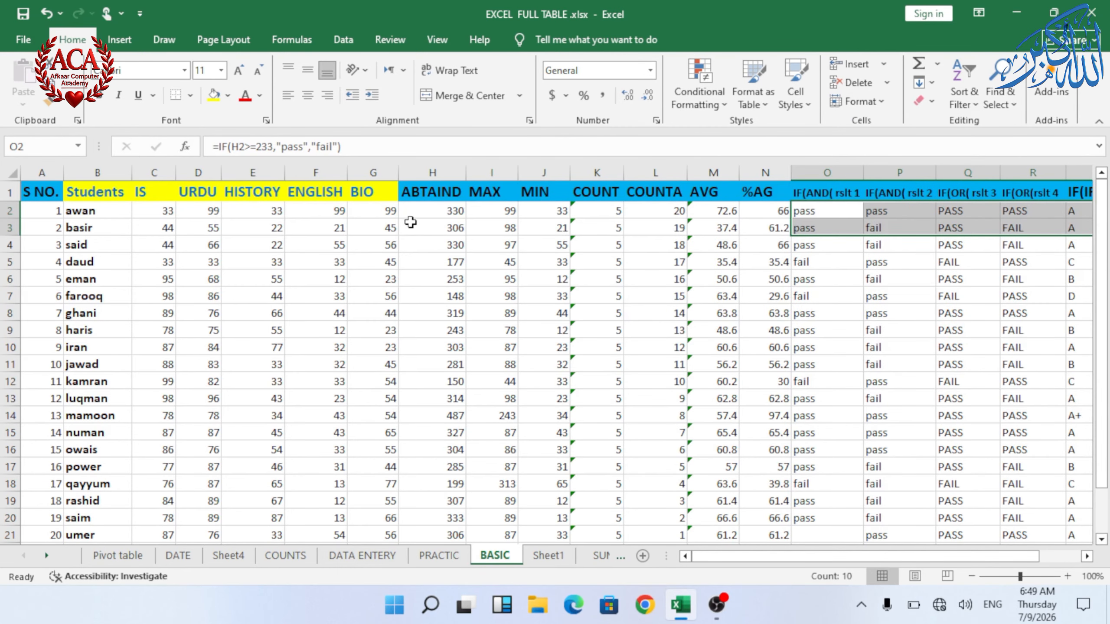
{"action": "left_click_drag", "start_coordinate": [441, 209], "coordinate": [450, 542]}
{"action": "scroll", "coordinate": [464, 478], "scroll_direction": "up", "scroll_amount": 2}
{"action": "left_click", "coordinate": [450, 210]}
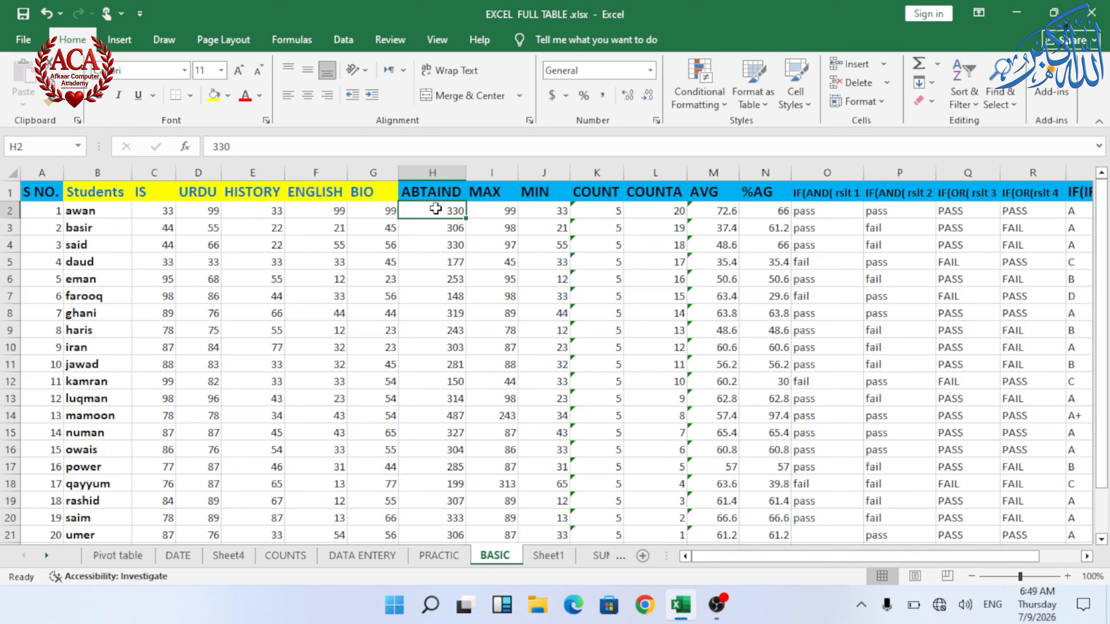
{"action": "key", "text": "shift+Down"}
{"action": "key", "text": "shift+Down"}
{"action": "key", "text": "shift+Down"}
{"action": "key", "text": "shift+Down"}
{"action": "key", "text": "shift+Down"}
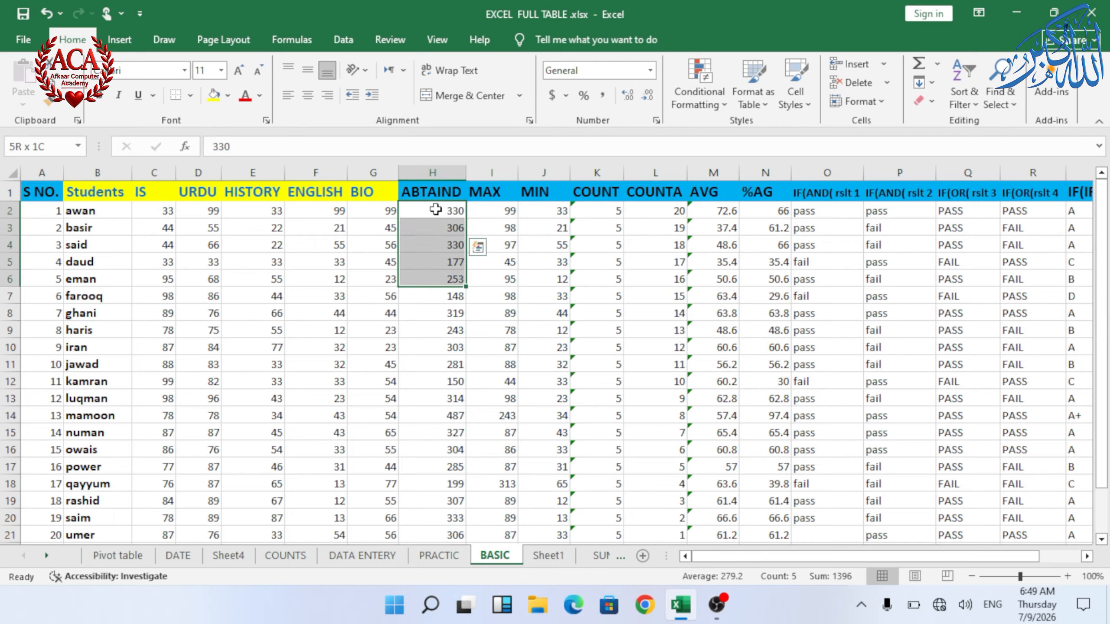
{"action": "left_click", "coordinate": [494, 260]}
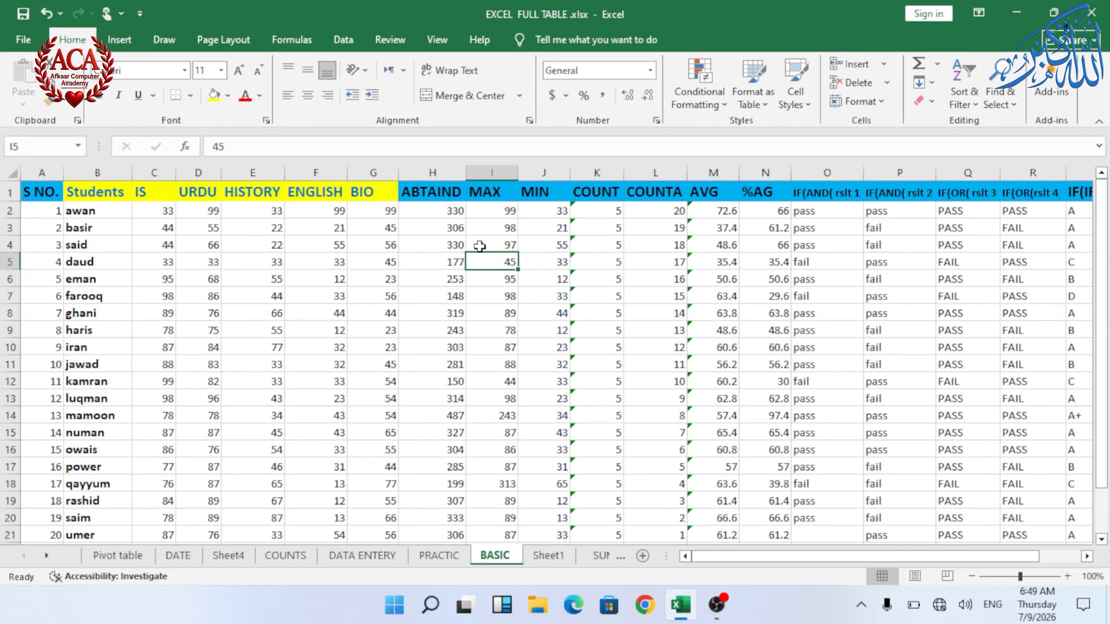
{"action": "key", "text": "ctrl+shift+Down"}
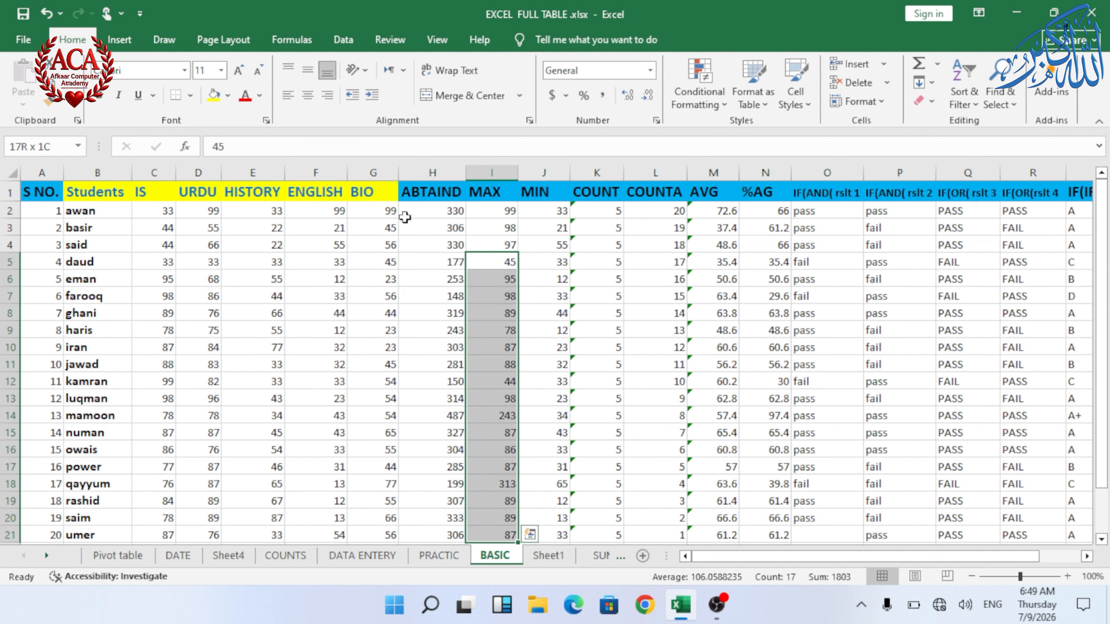
{"action": "left_click", "coordinate": [420, 203], "text": "shift"}
{"action": "left_click", "coordinate": [435, 211]}
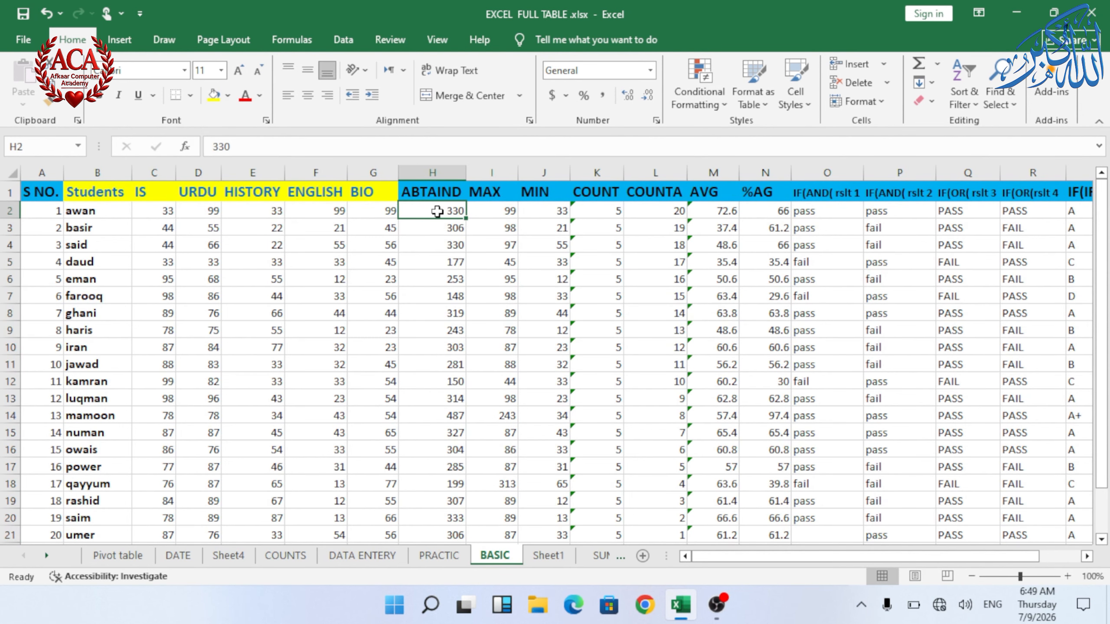
Step: Highlight ABTAIND values in H2:H21 greater than 250 with Green Fill with Dark Green Text
{"action": "key", "text": "ctrl+shift+Down"}
{"action": "scroll", "coordinate": [466, 337], "scroll_direction": "down", "scroll_amount": 3}
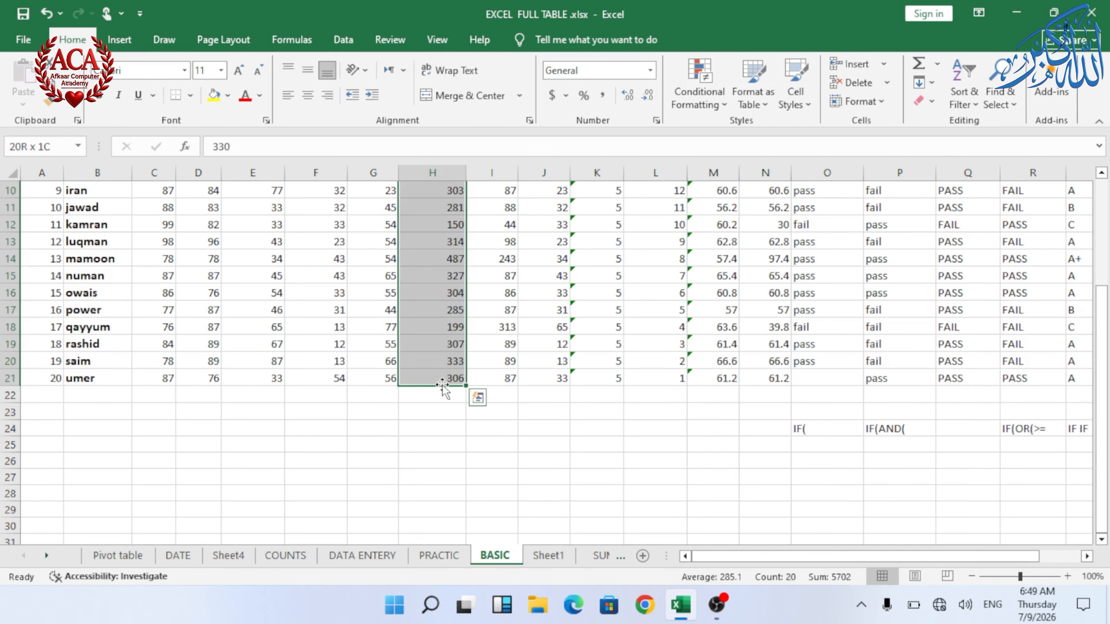
{"action": "scroll", "coordinate": [443, 388], "scroll_direction": "up", "scroll_amount": 3}
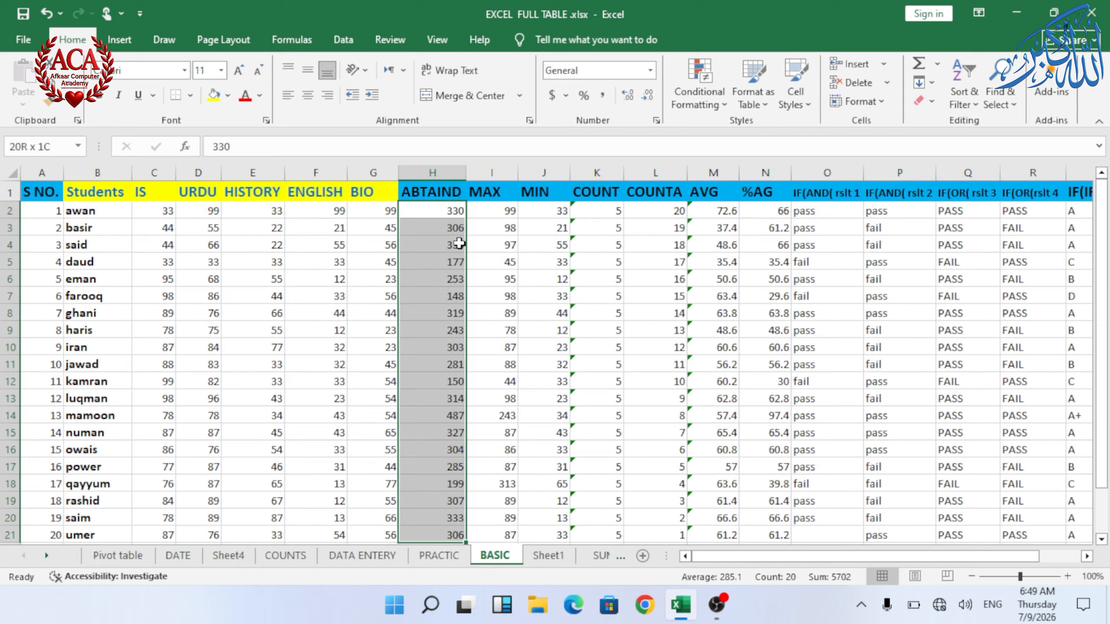
{"action": "left_click", "coordinate": [709, 104]}
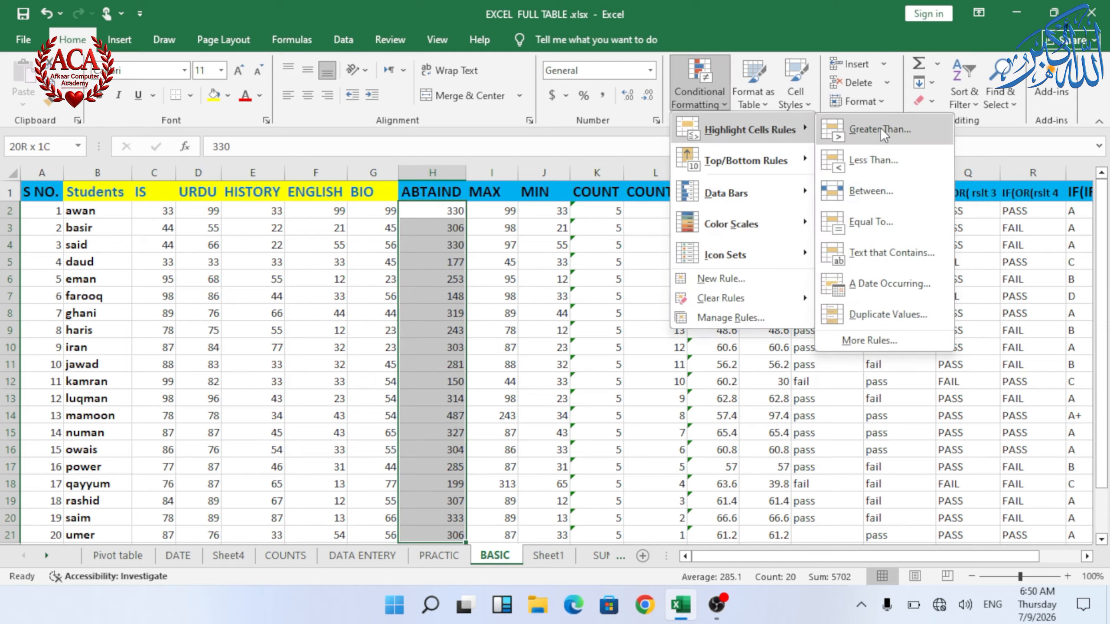
{"action": "left_click", "coordinate": [878, 131]}
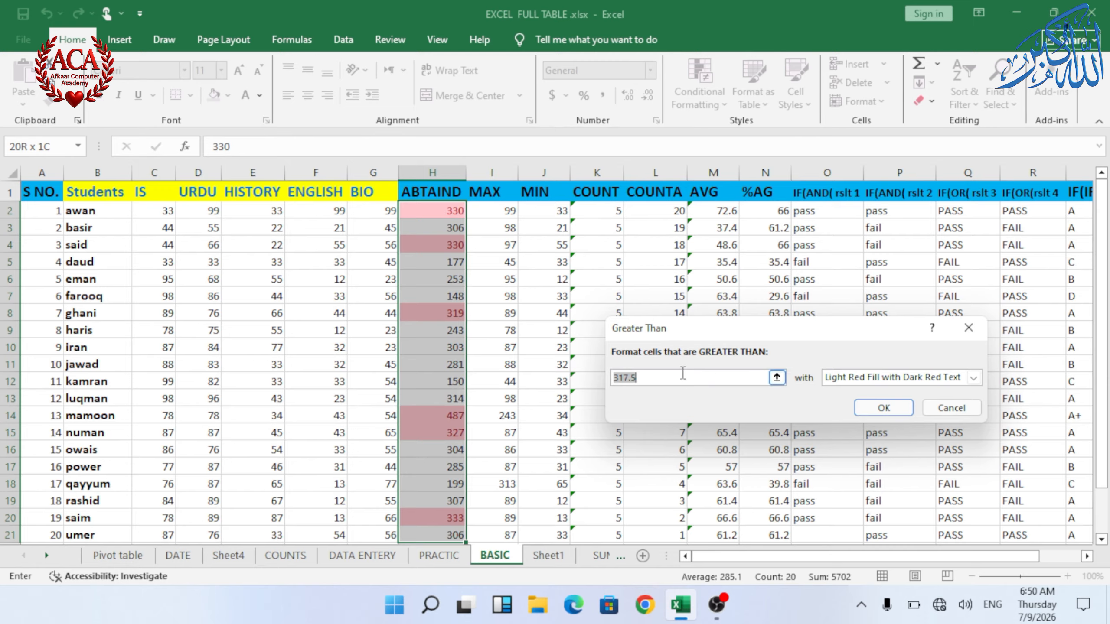
{"action": "type", "text": "250"}
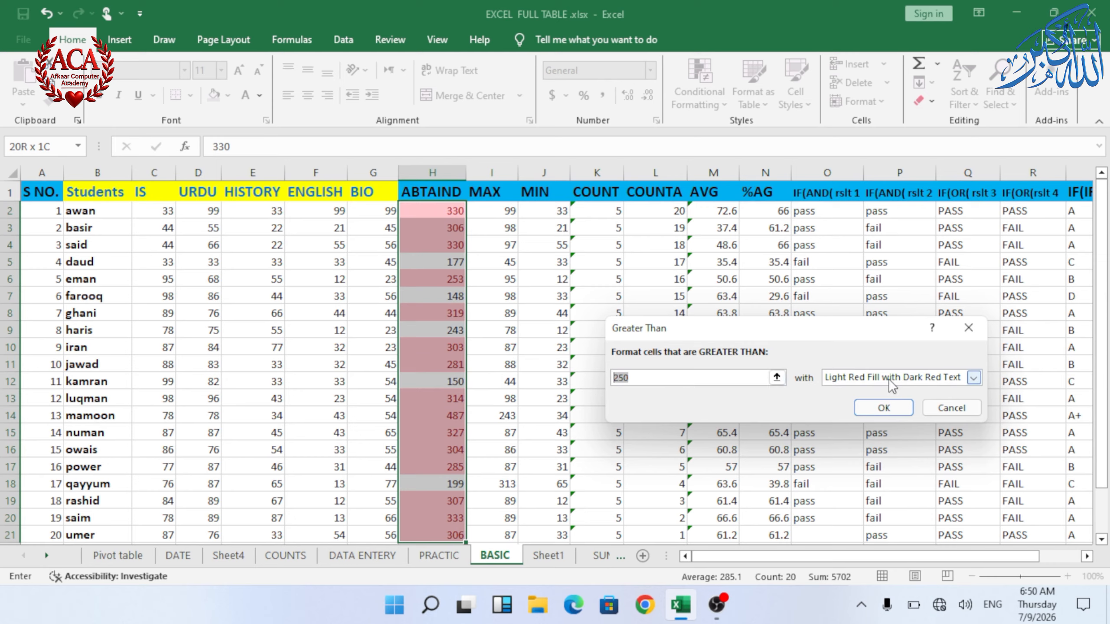
{"action": "left_click", "coordinate": [973, 378]}
{"action": "left_click", "coordinate": [870, 413]}
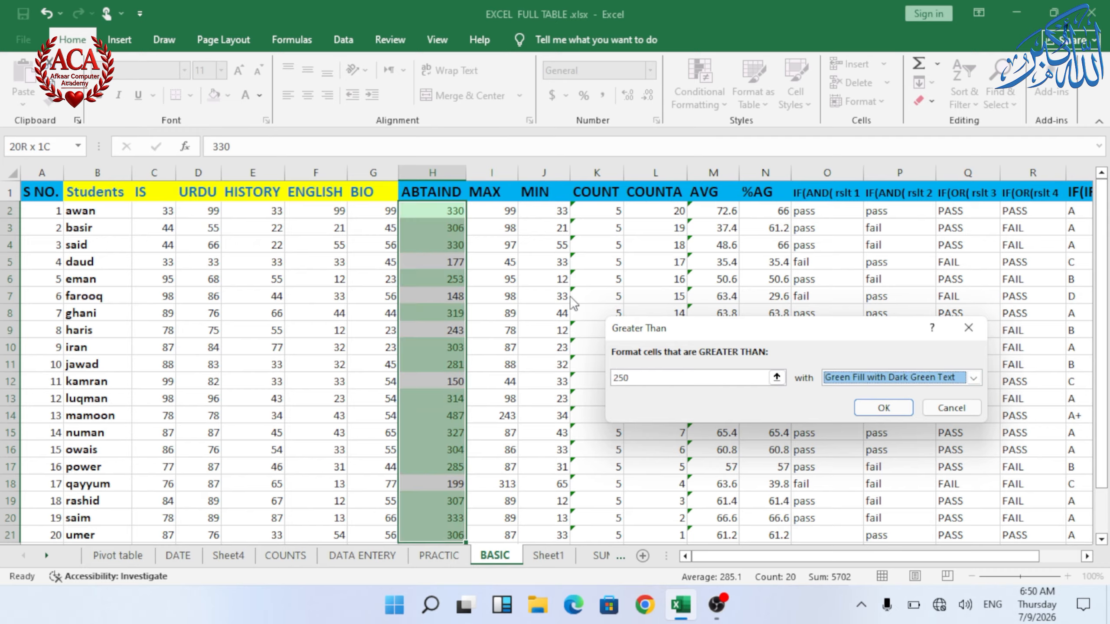
{"action": "left_click", "coordinate": [870, 411]}
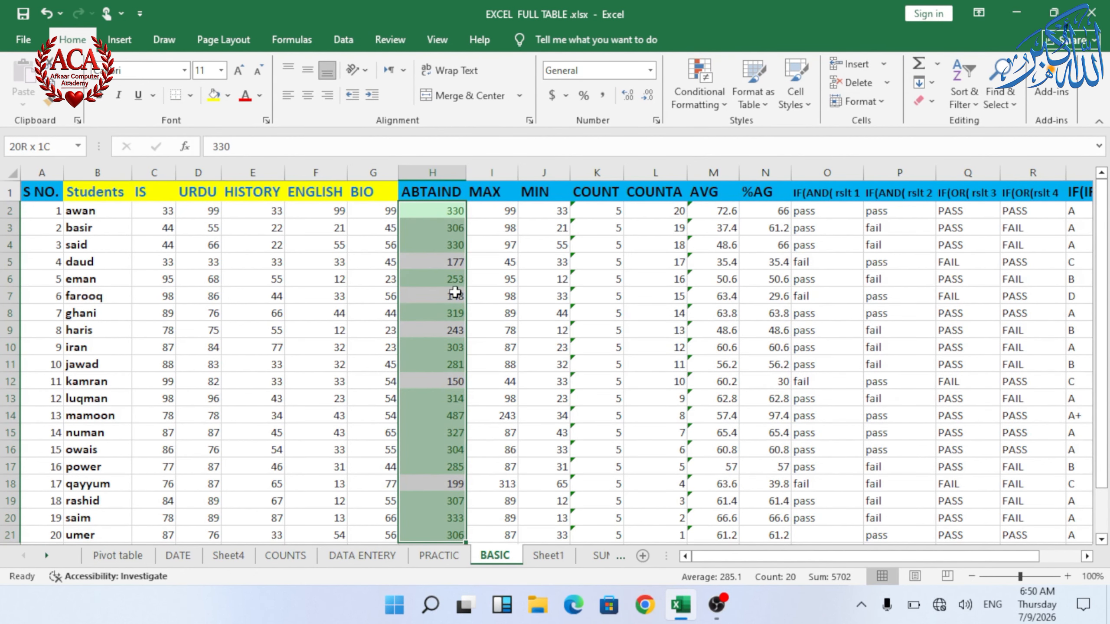
Step: Highlight ABTAIND values in H2:H21 less than 250 with Light Red Fill with Dark Red Text
{"action": "scroll", "coordinate": [446, 389], "scroll_direction": "down", "scroll_amount": 2}
{"action": "scroll", "coordinate": [446, 390], "scroll_direction": "up", "scroll_amount": 2}
{"action": "left_click", "coordinate": [542, 314]}
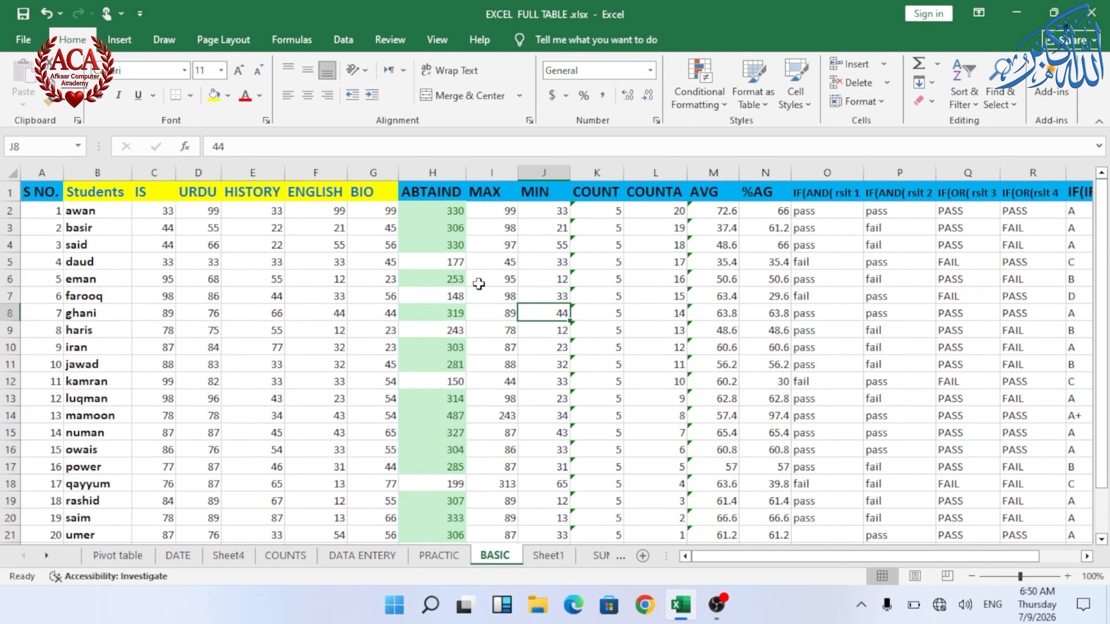
{"action": "left_click_drag", "start_coordinate": [442, 211], "coordinate": [450, 534]}
{"action": "left_click", "coordinate": [684, 97]}
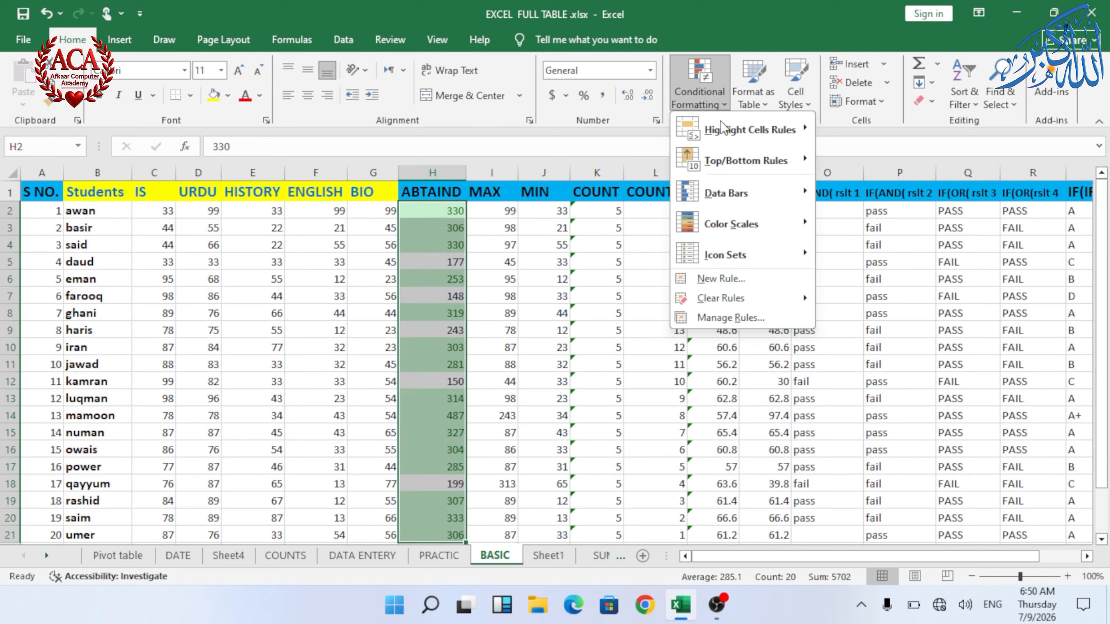
{"action": "mouse_move", "coordinate": [747, 132]}
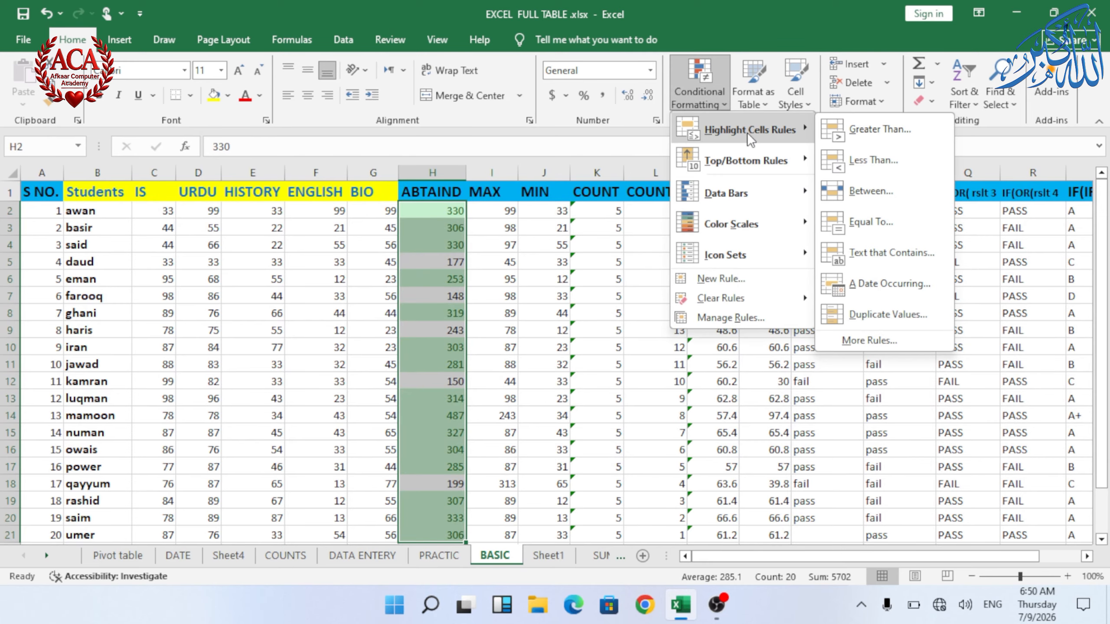
{"action": "left_click", "coordinate": [876, 162]}
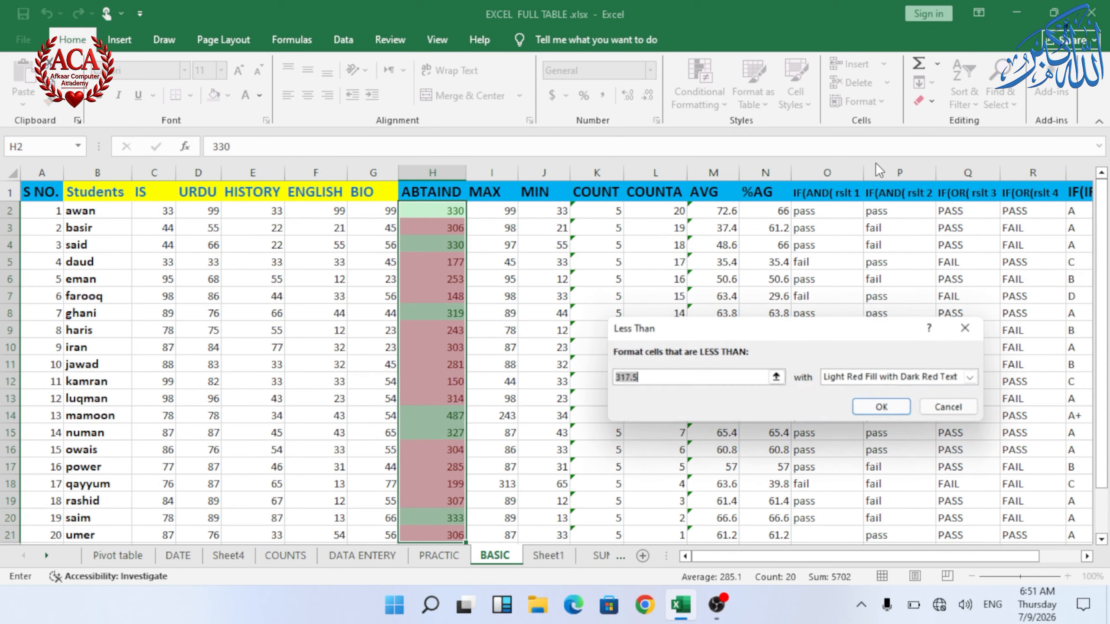
{"action": "type", "text": "250"}
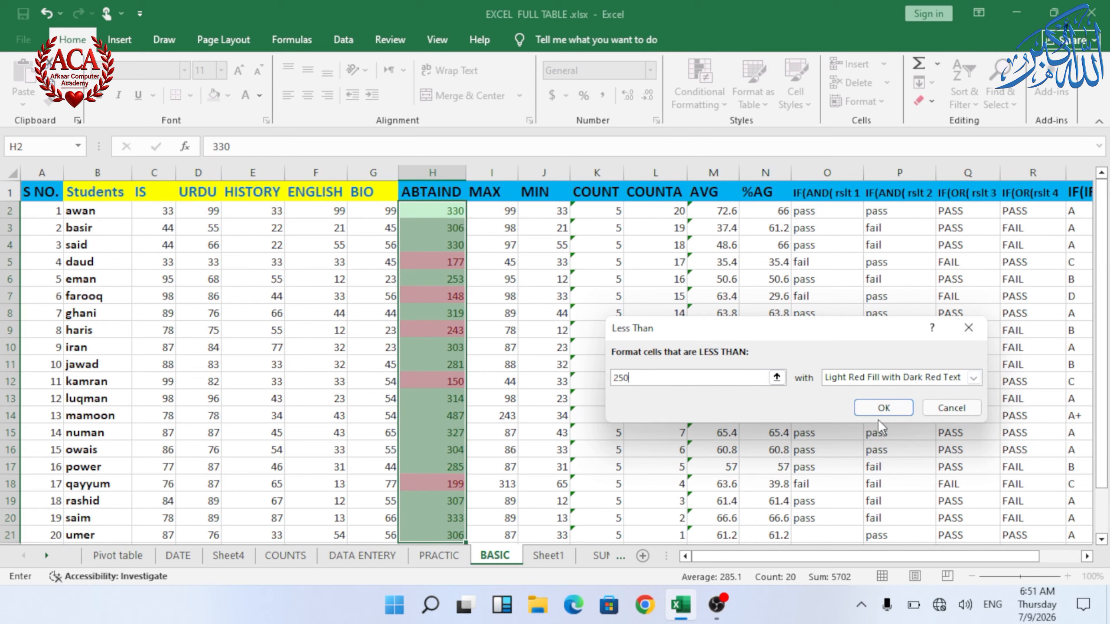
{"action": "left_click", "coordinate": [874, 408]}
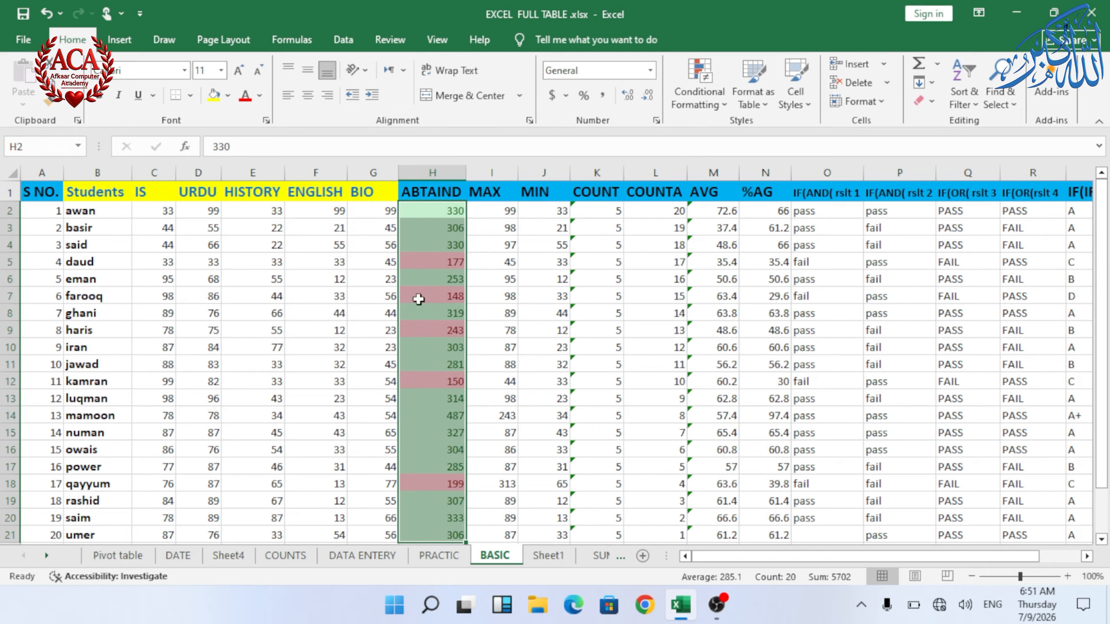
Step: Highlight ABTAIND values between 100 and 150 with Yellow Fill with Dark Yellow Text
{"action": "left_click", "coordinate": [692, 104]}
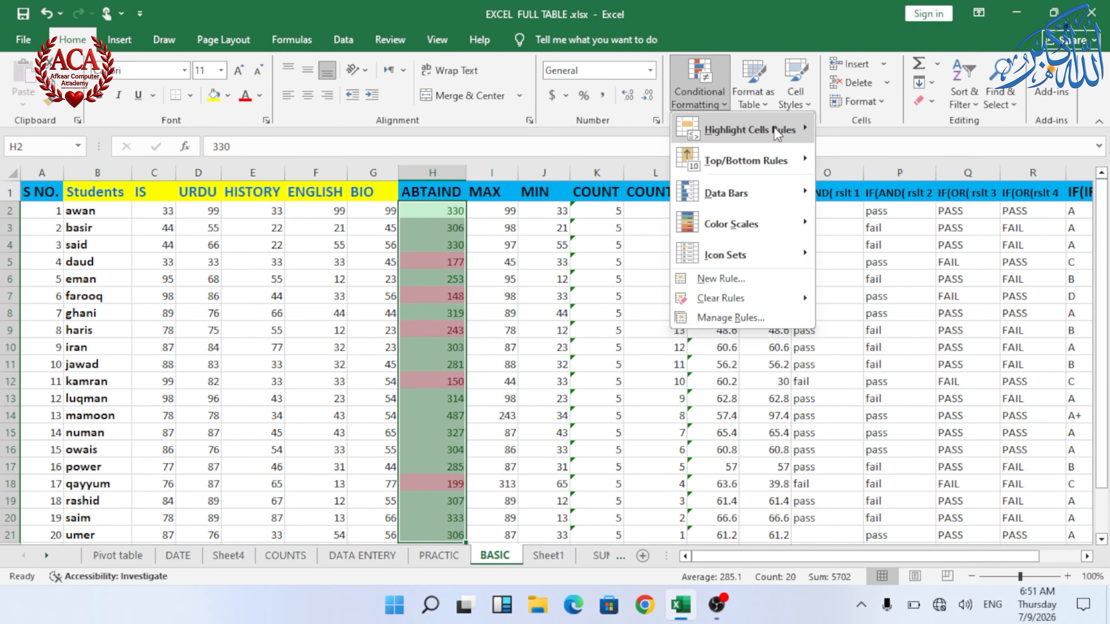
{"action": "mouse_move", "coordinate": [771, 125]}
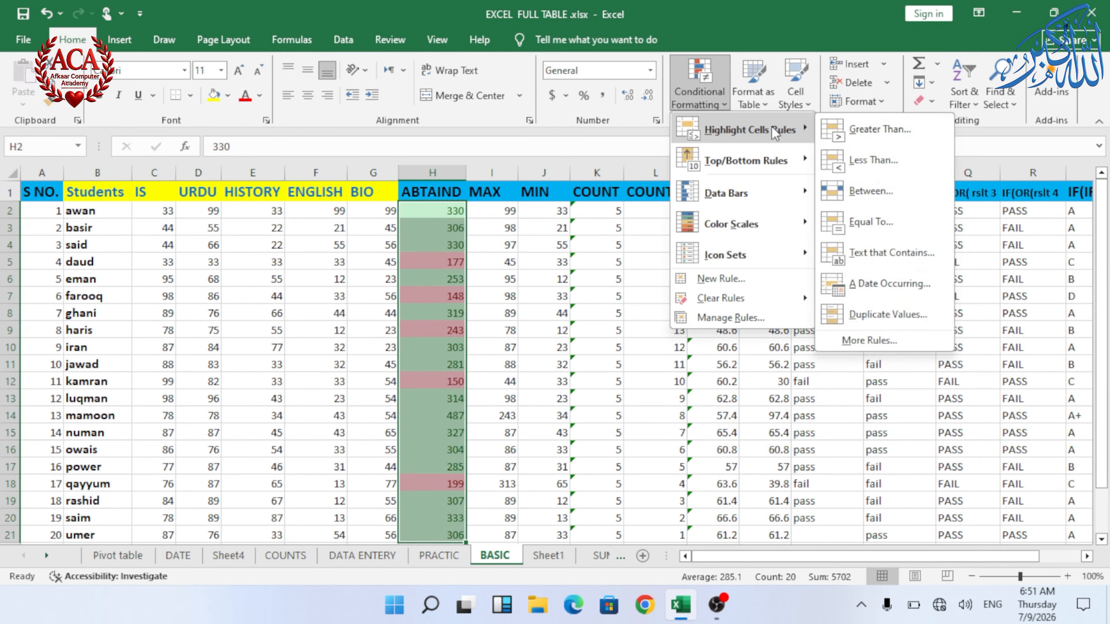
{"action": "left_click", "coordinate": [859, 189]}
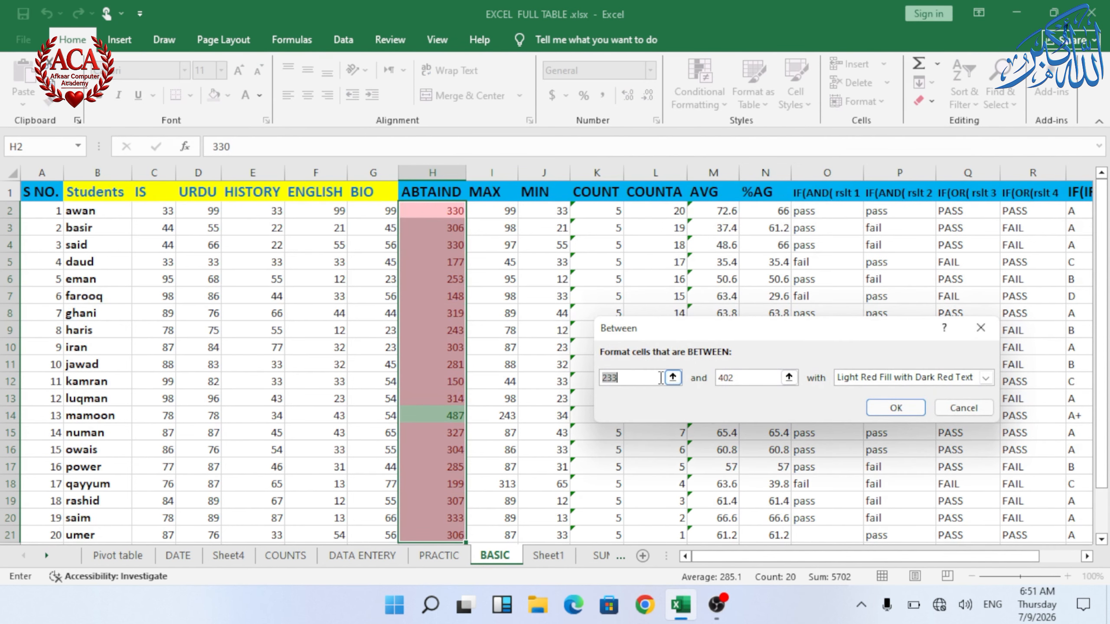
{"action": "type", "text": "100"}
{"action": "left_click", "coordinate": [756, 377]}
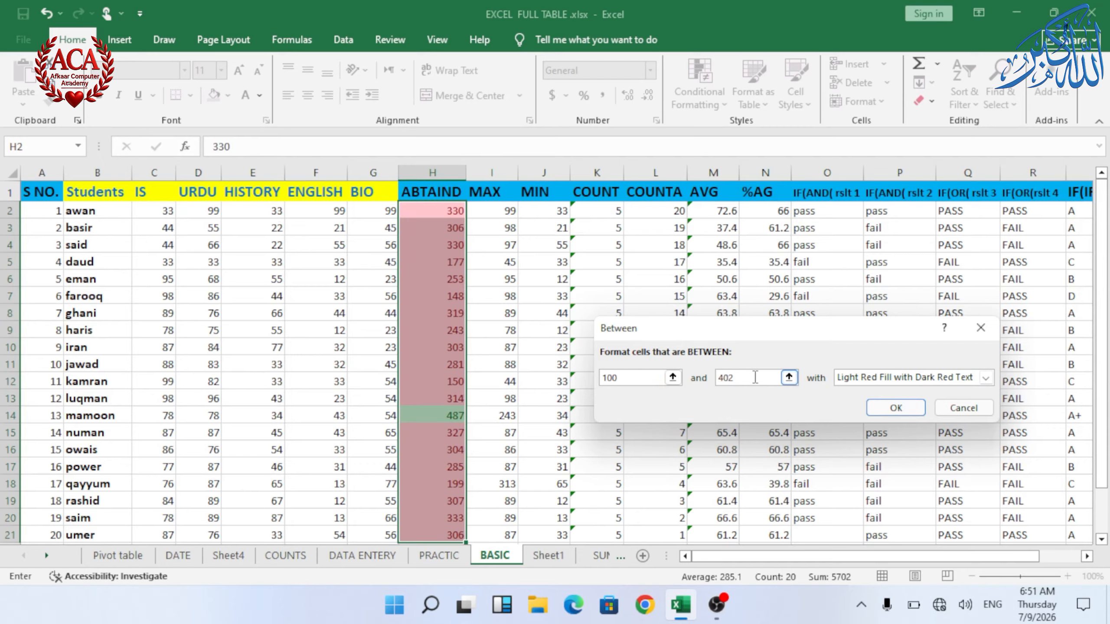
{"action": "type", "text": "150"}
{"action": "key", "text": "BackSpace"}
{"action": "key", "text": "BackSpace"}
{"action": "key", "text": "BackSpace"}
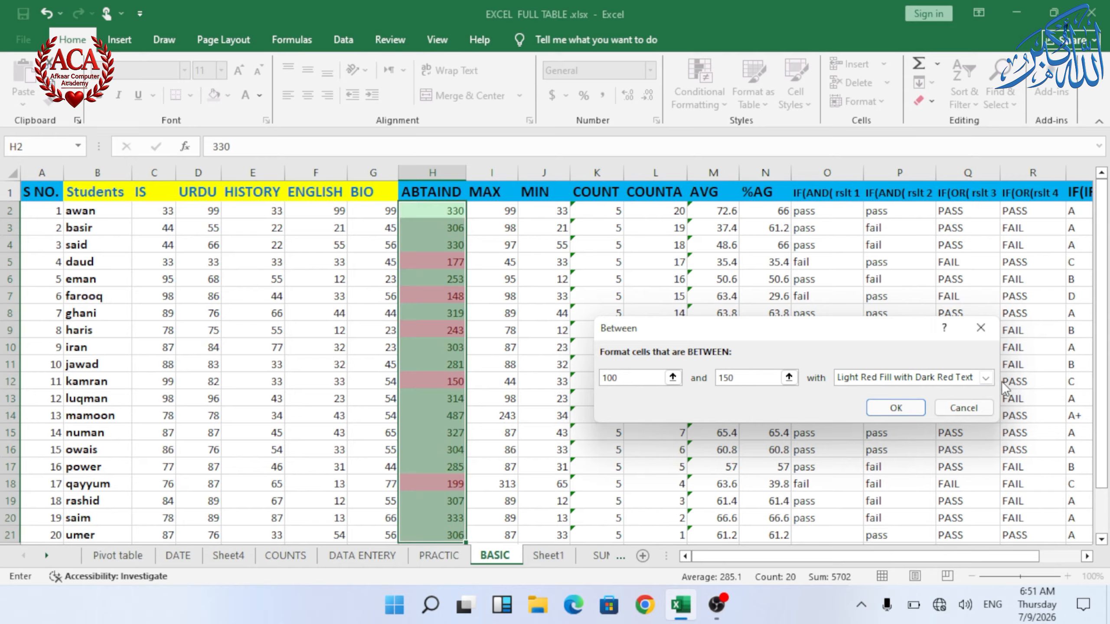
{"action": "left_click", "coordinate": [985, 378]}
{"action": "left_click", "coordinate": [940, 399]}
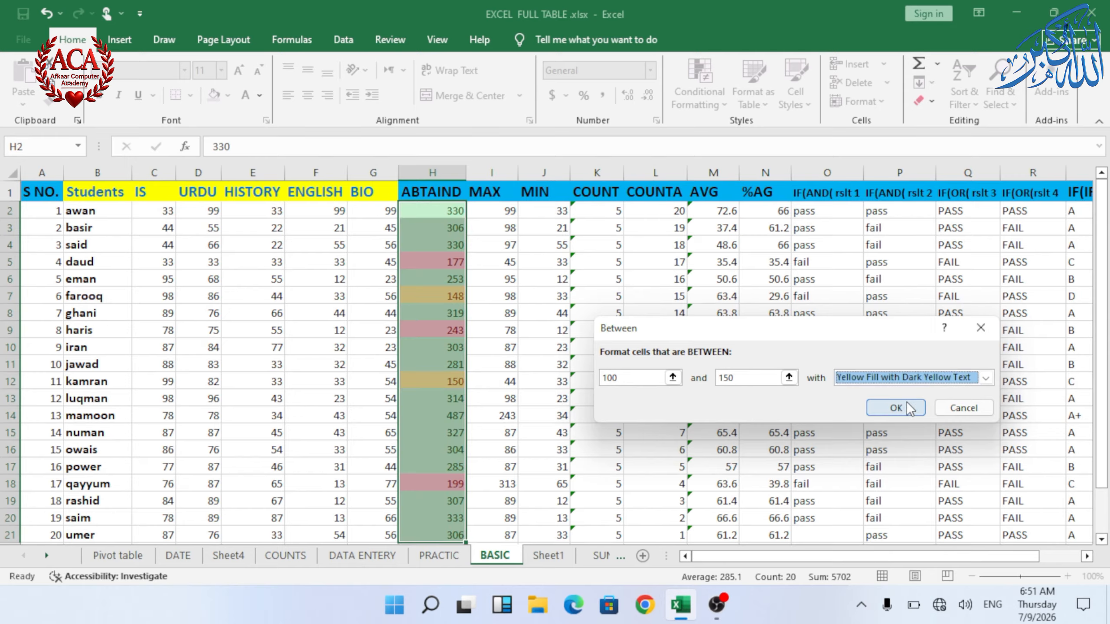
{"action": "left_click", "coordinate": [891, 408]}
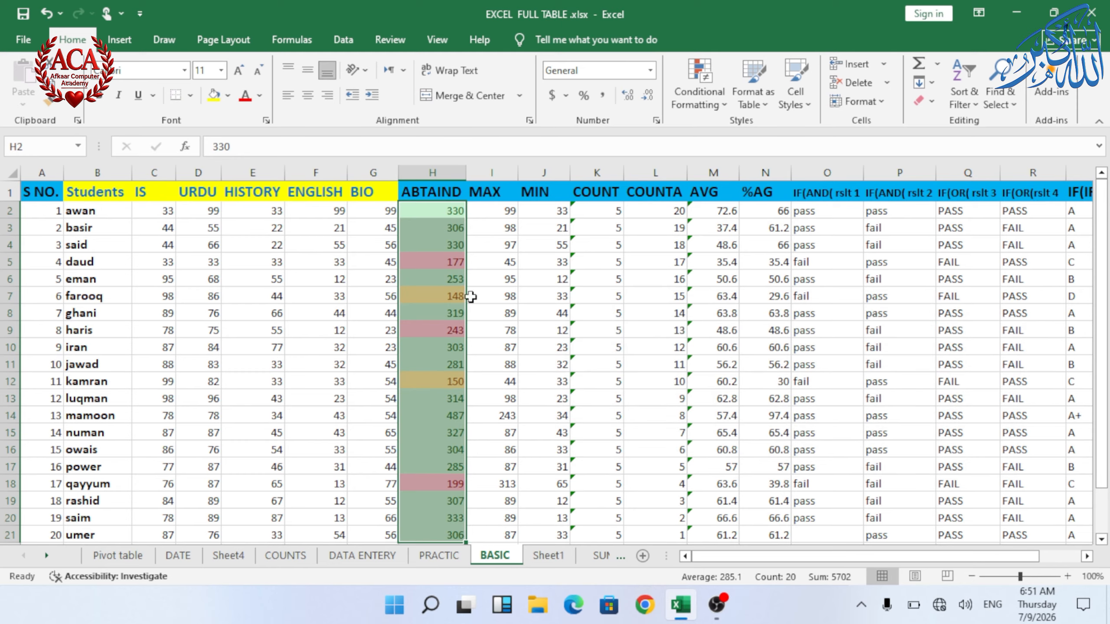
Step: Highlight ABTAIND values in H2:H21 equal to 150 with Light Red Fill with Dark Red Text
{"action": "left_click", "coordinate": [542, 295]}
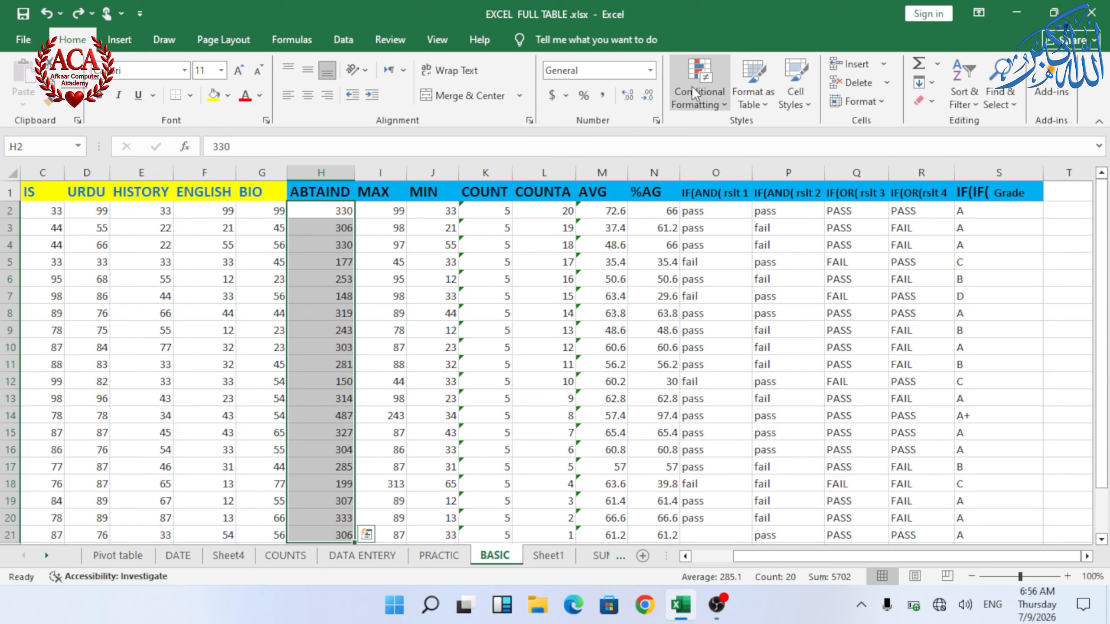
{"action": "left_click", "coordinate": [695, 88]}
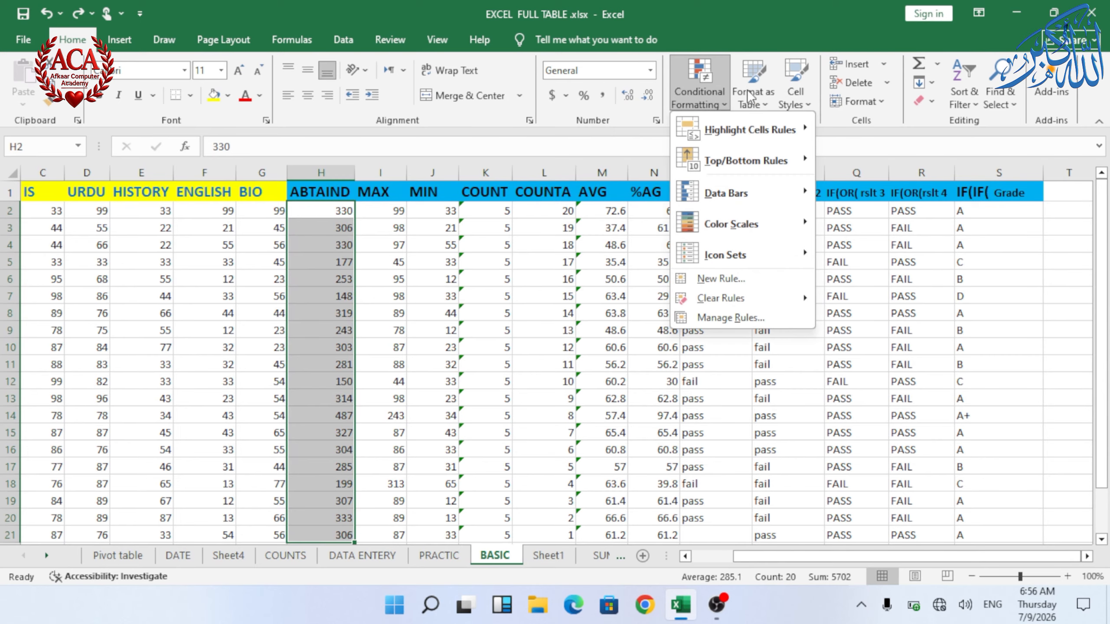
{"action": "mouse_move", "coordinate": [729, 131]}
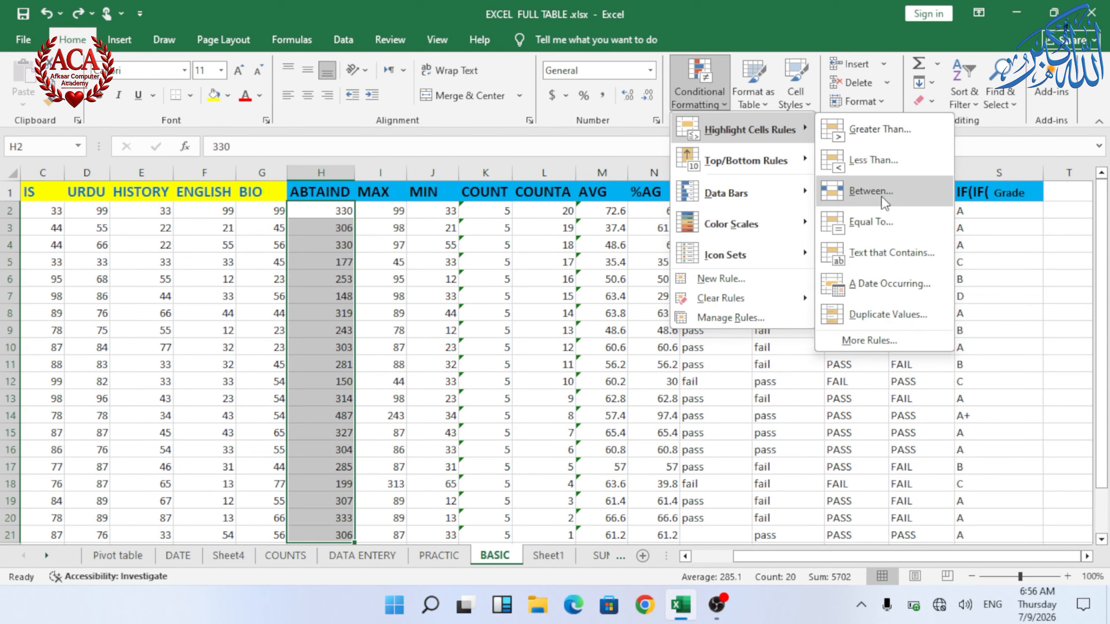
{"action": "left_click", "coordinate": [870, 222]}
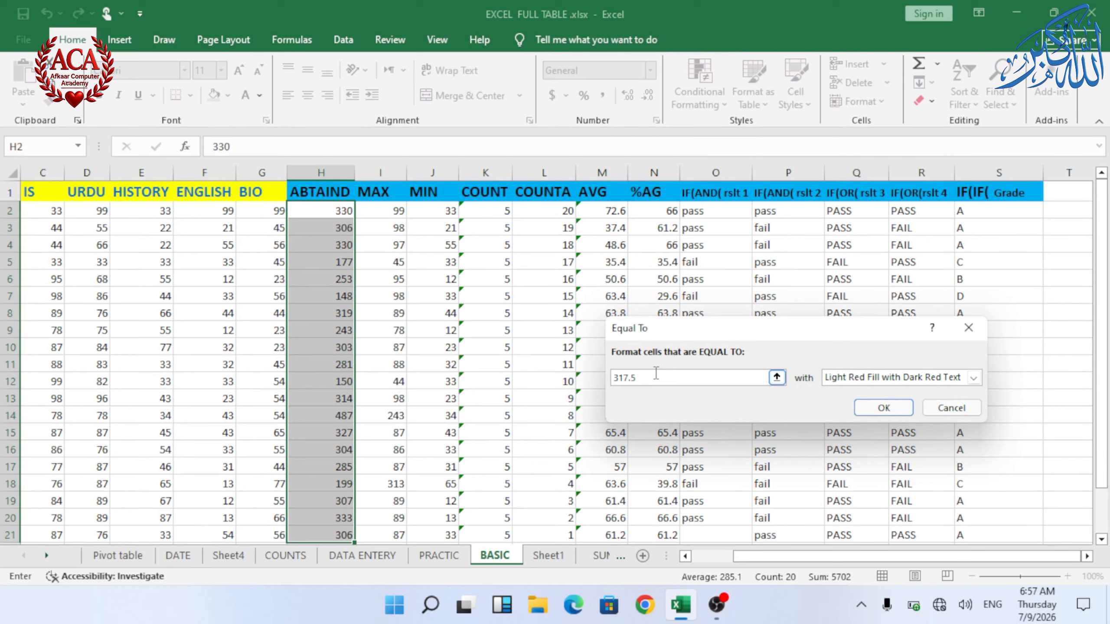
{"action": "key", "text": "BackSpace"}
{"action": "key", "text": "BackSpace"}
{"action": "key", "text": "BackSpace"}
{"action": "key", "text": "BackSpace"}
{"action": "key", "text": "BackSpace"}
{"action": "type", "text": "150"}
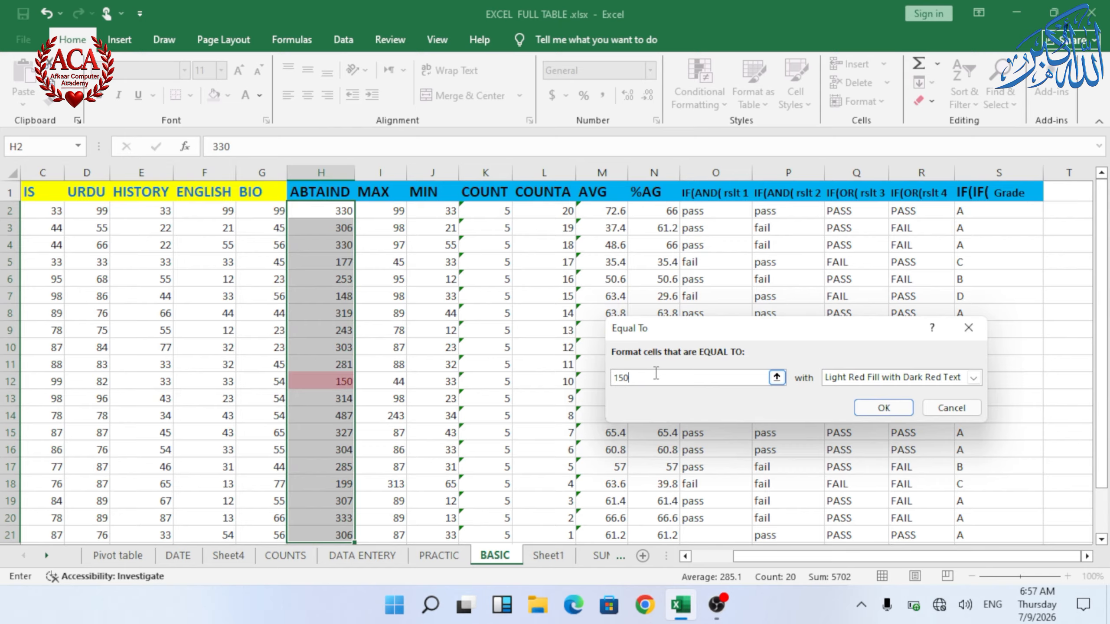
{"action": "left_click", "coordinate": [974, 377]}
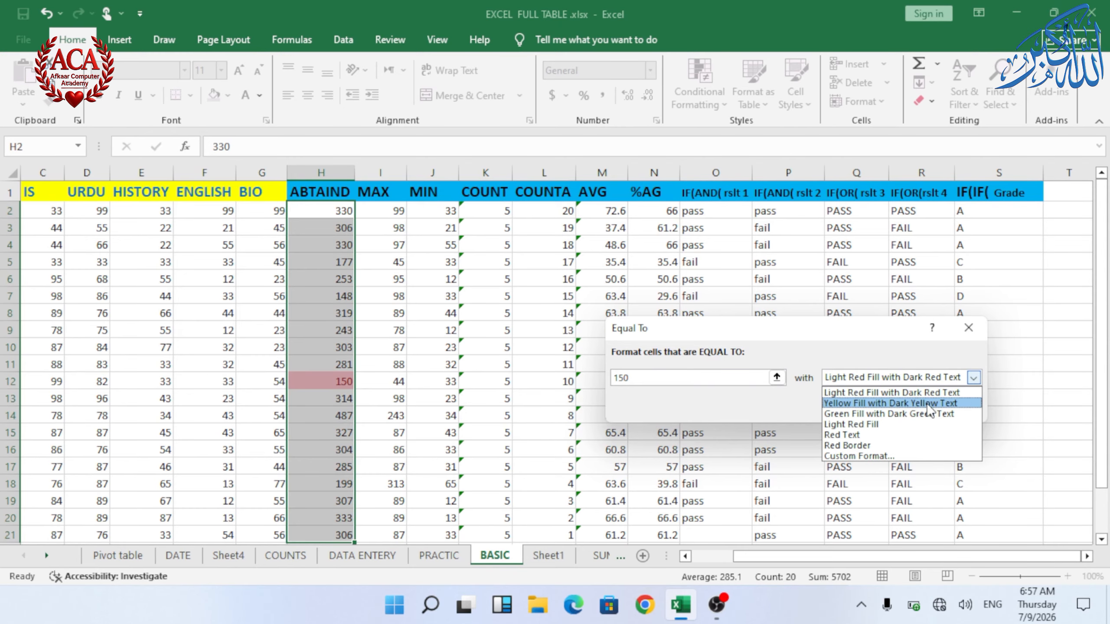
{"action": "left_click", "coordinate": [886, 395]}
{"action": "left_click", "coordinate": [883, 407]}
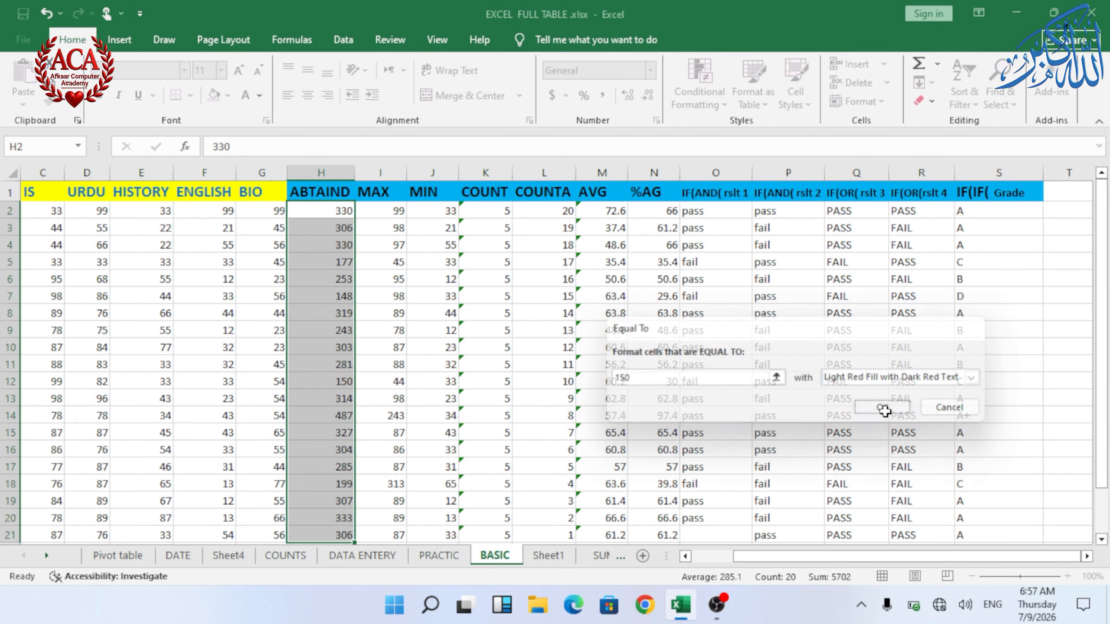
Step: Undo the equal-to 150 highlight rule on the ABTAIND column
{"action": "left_click", "coordinate": [274, 398]}
{"action": "scroll", "coordinate": [325, 295], "scroll_direction": "down", "scroll_amount": 1}
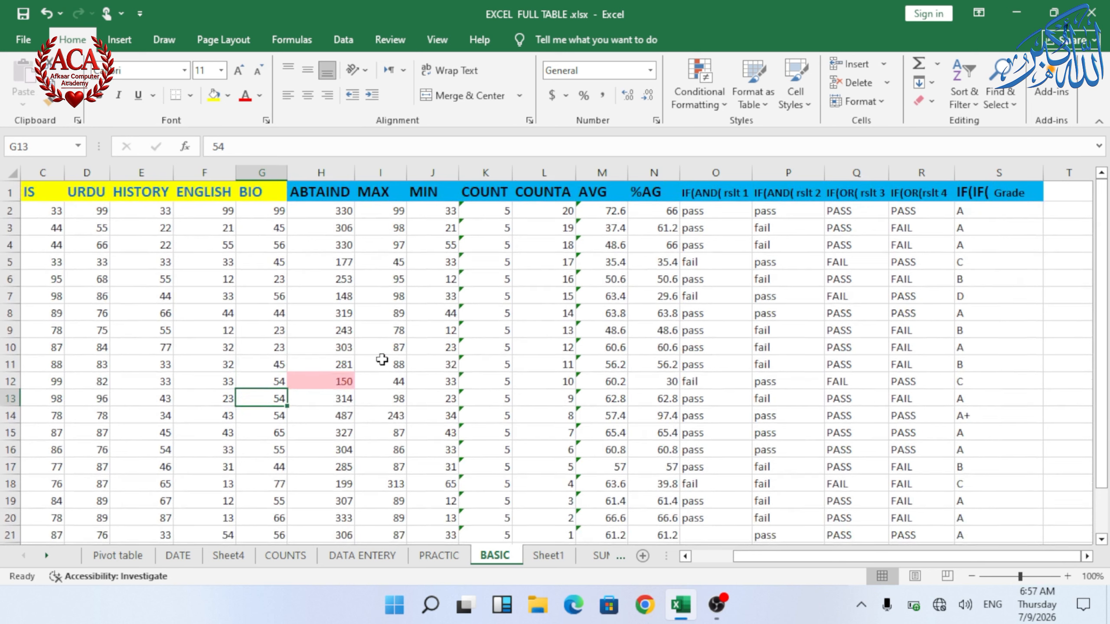
{"action": "key", "text": "ctrl+z"}
{"action": "left_click", "coordinate": [676, 95]}
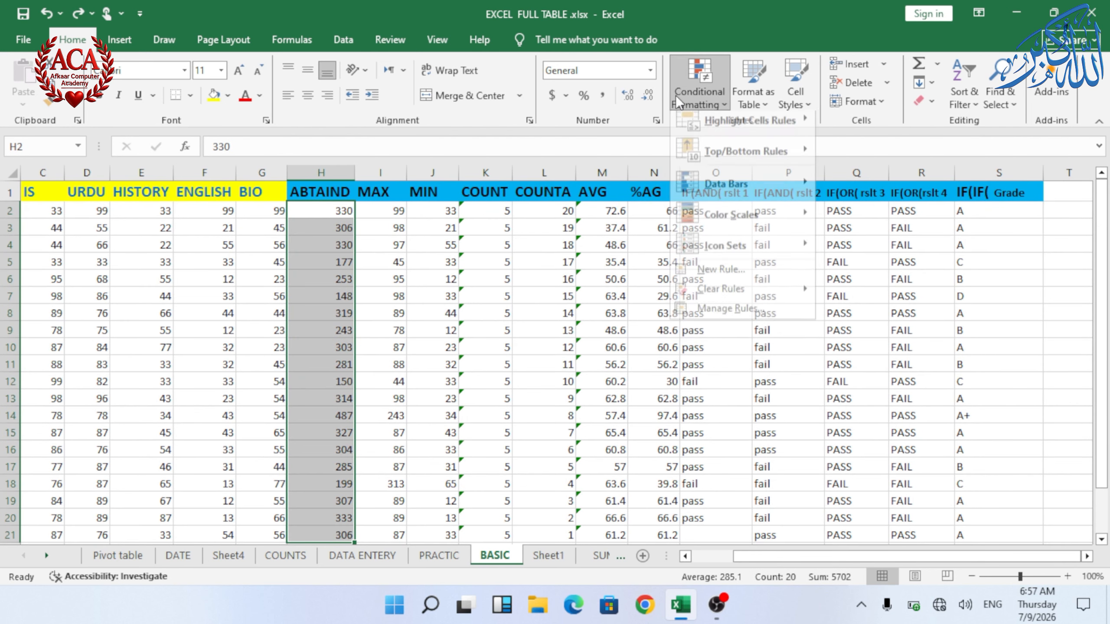
{"action": "mouse_move", "coordinate": [730, 126]}
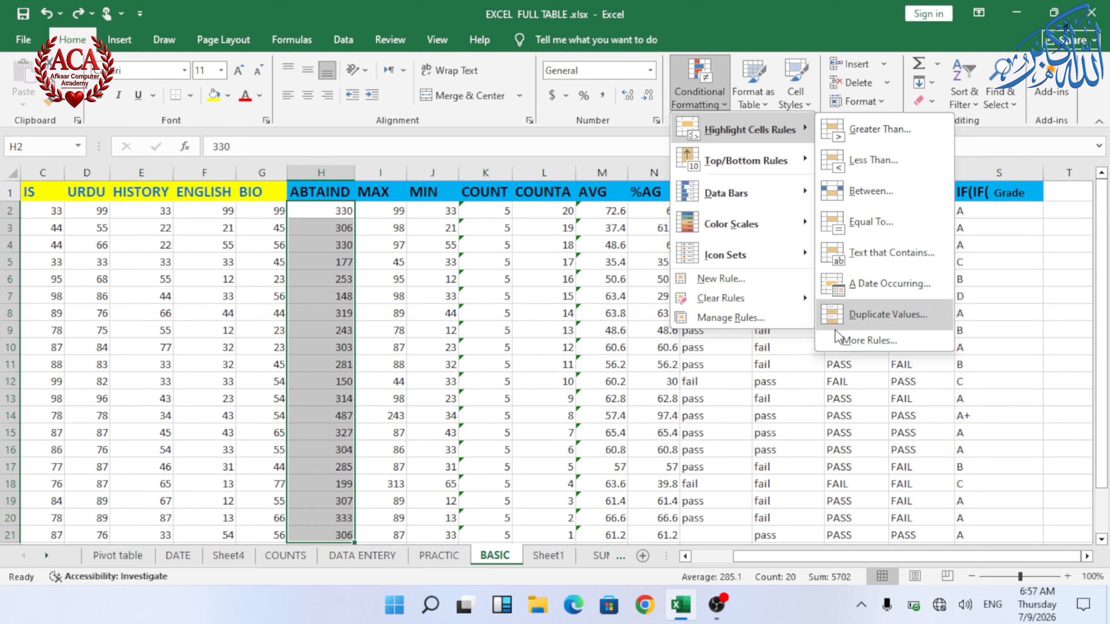
{"action": "left_click", "coordinate": [749, 391]}
{"action": "left_click", "coordinate": [411, 360]}
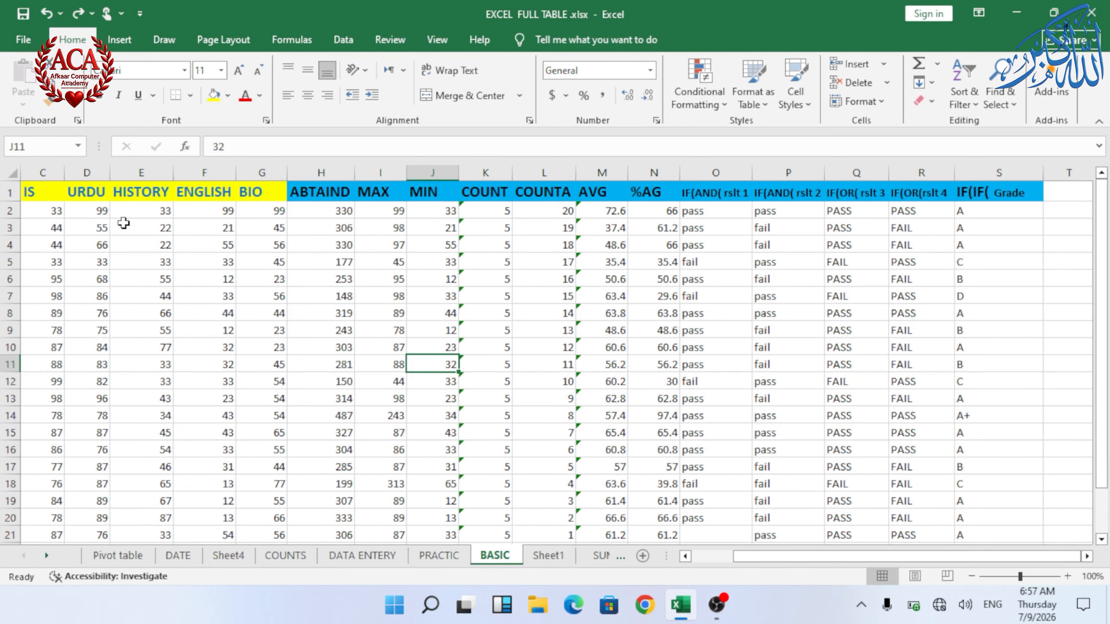
{"action": "left_click", "coordinate": [700, 559]}
Step: Highlight student names in B2:B21 containing the text "m" with Light Red Fill with Dark Red Text
{"action": "left_click", "coordinate": [79, 209]}
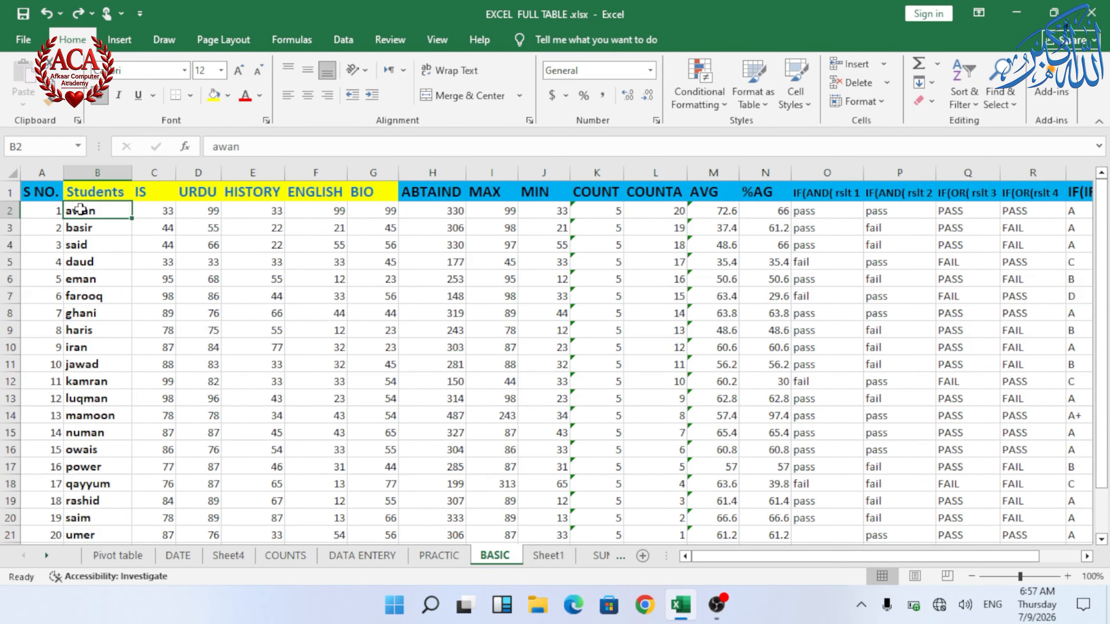
{"action": "key", "text": "ctrl+shift+Down"}
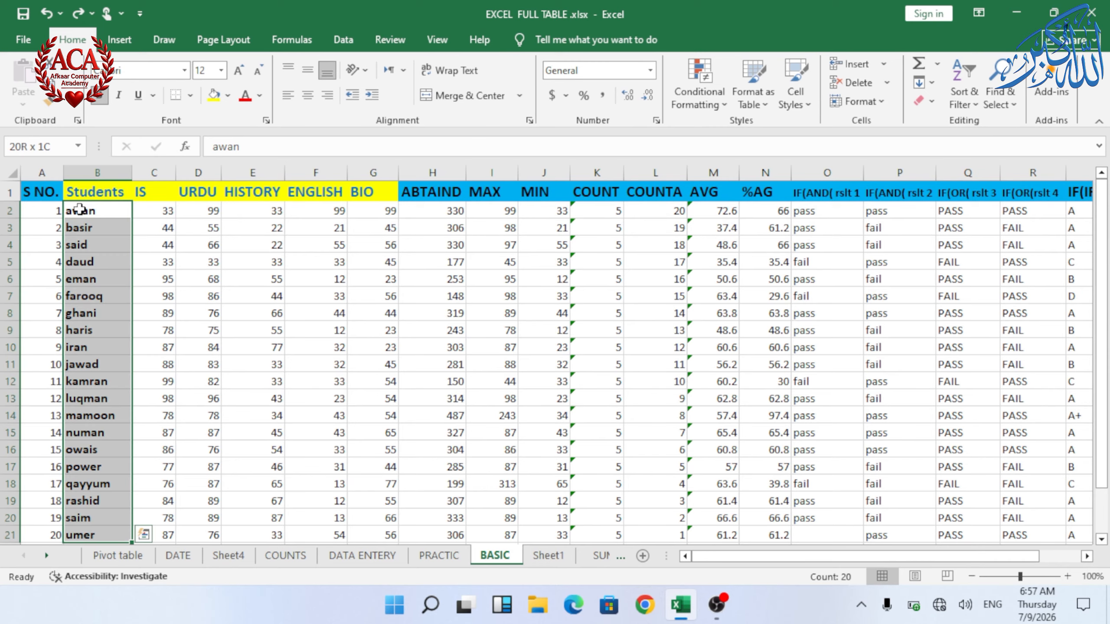
{"action": "left_click", "coordinate": [687, 92]}
{"action": "mouse_move", "coordinate": [733, 130]}
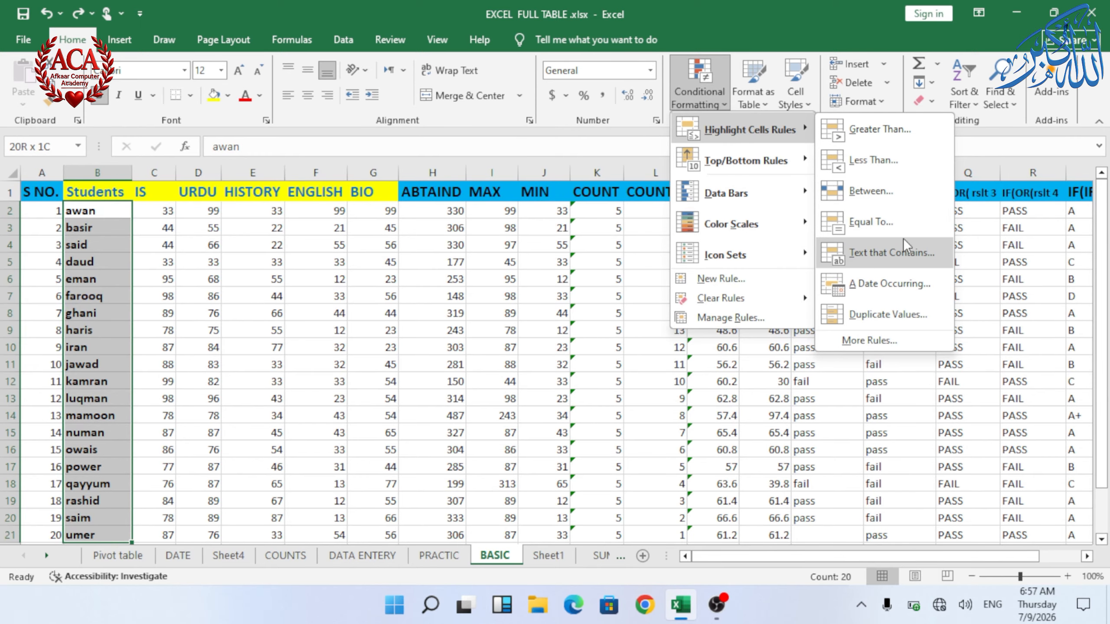
{"action": "left_click", "coordinate": [876, 254]}
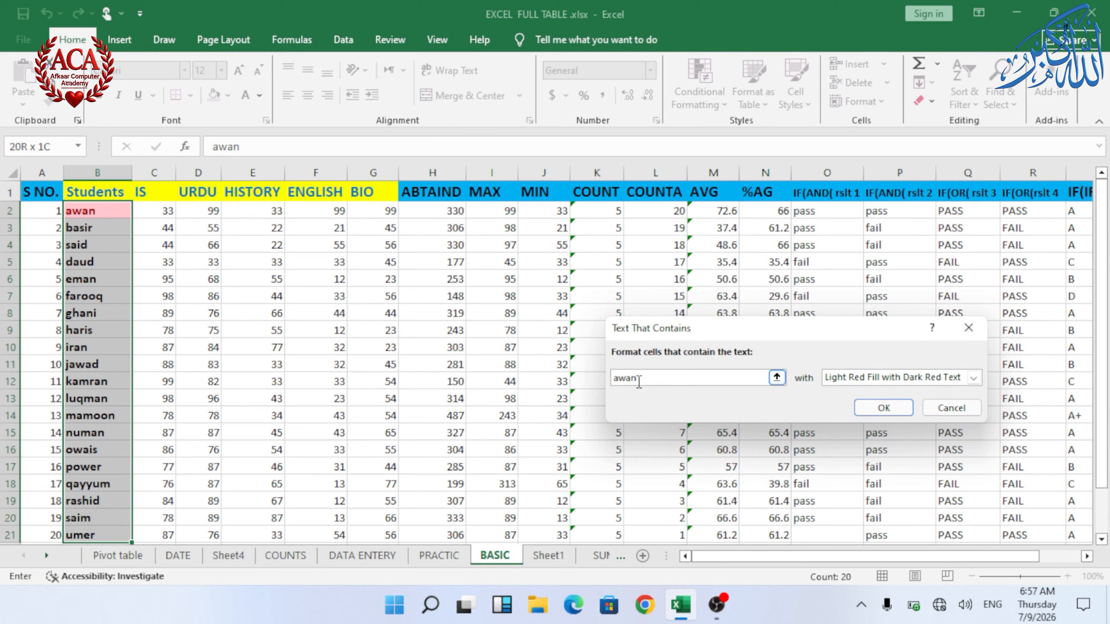
{"action": "key", "text": "BackSpace"}
{"action": "key", "text": "BackSpace"}
{"action": "key", "text": "BackSpace"}
{"action": "key", "text": "BackSpace"}
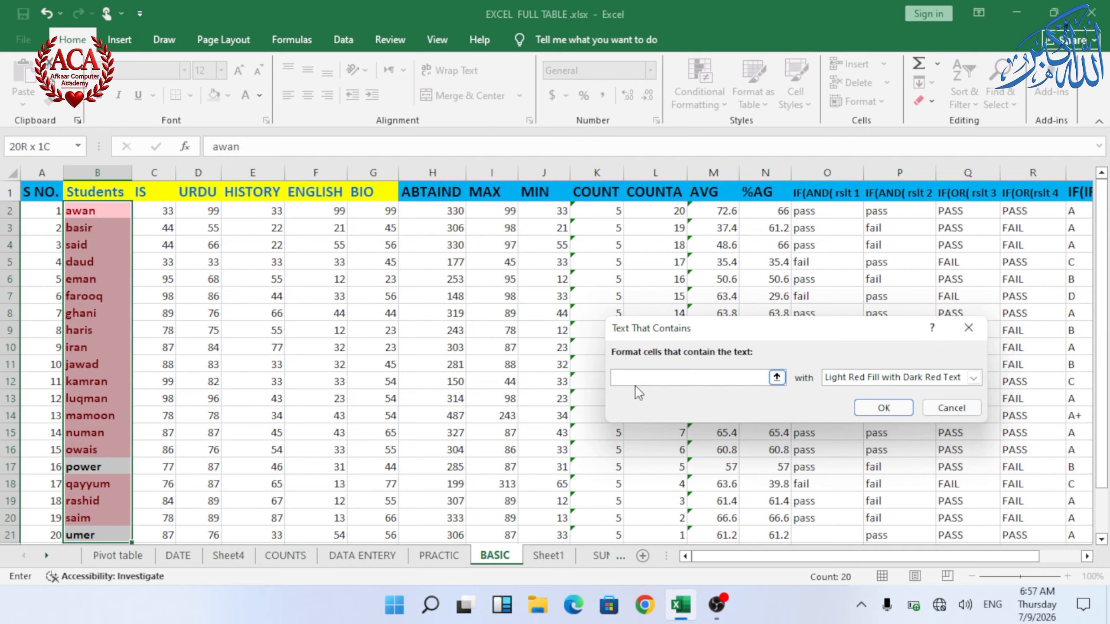
{"action": "type", "text": "m"}
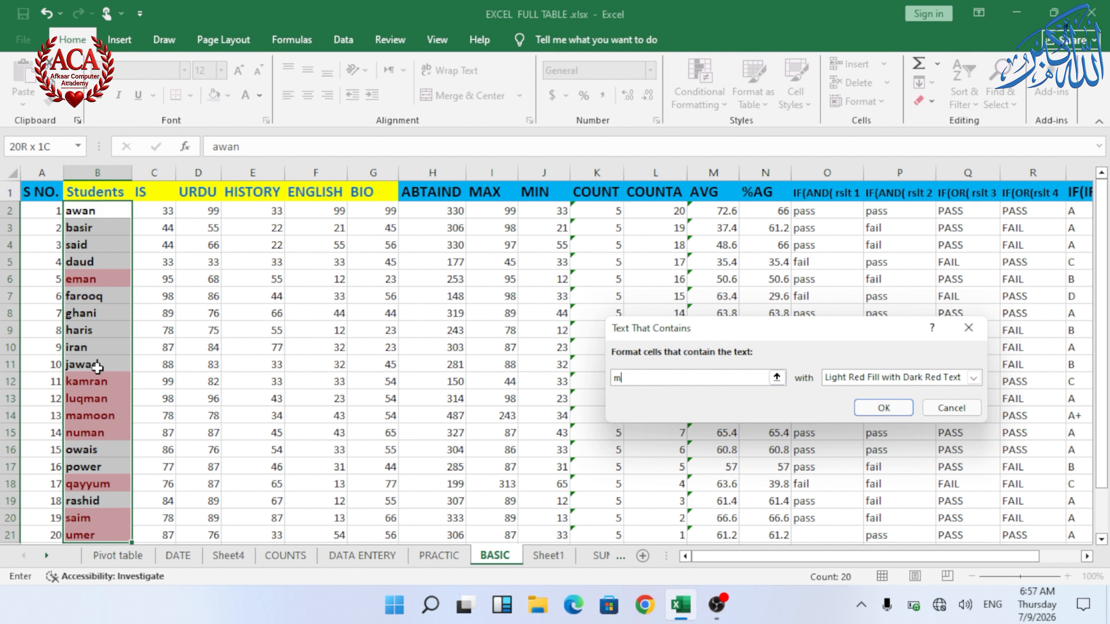
{"action": "left_click", "coordinate": [884, 407]}
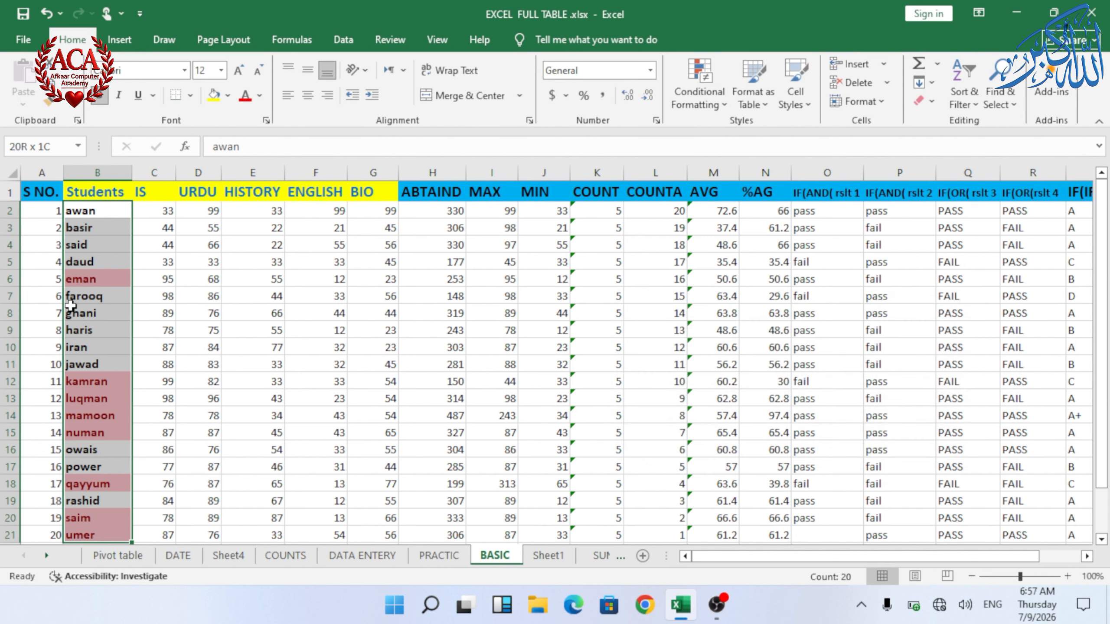
Step: Highlight student names containing "awan" with Green Fill with Dark Green Text
{"action": "left_click", "coordinate": [697, 105]}
{"action": "mouse_move", "coordinate": [738, 127]}
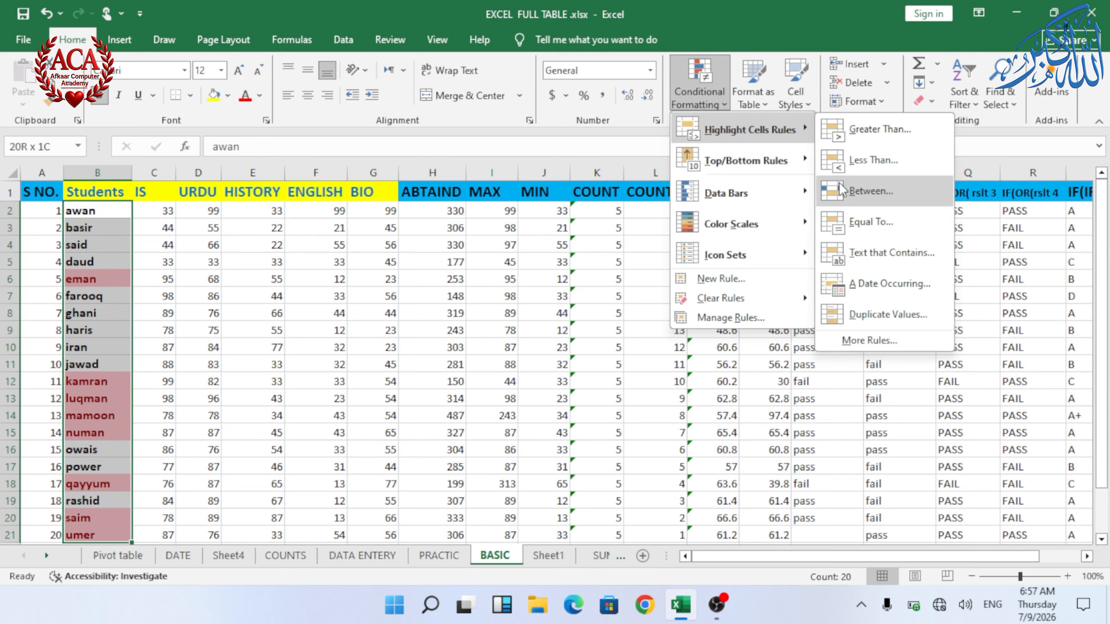
{"action": "left_click", "coordinate": [898, 255]}
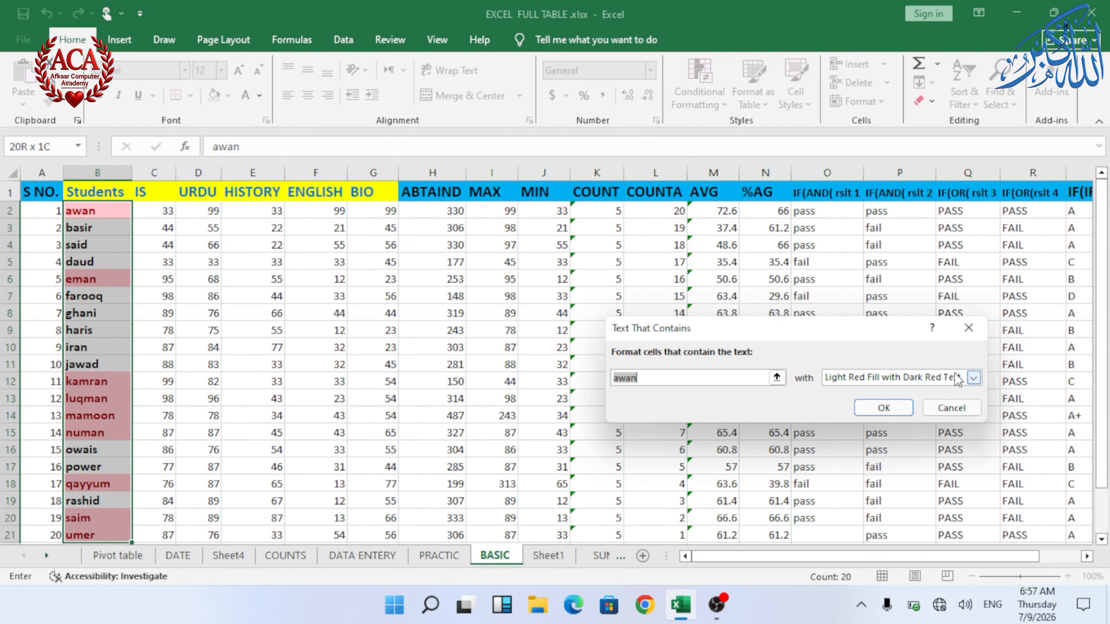
{"action": "left_click", "coordinate": [973, 377]}
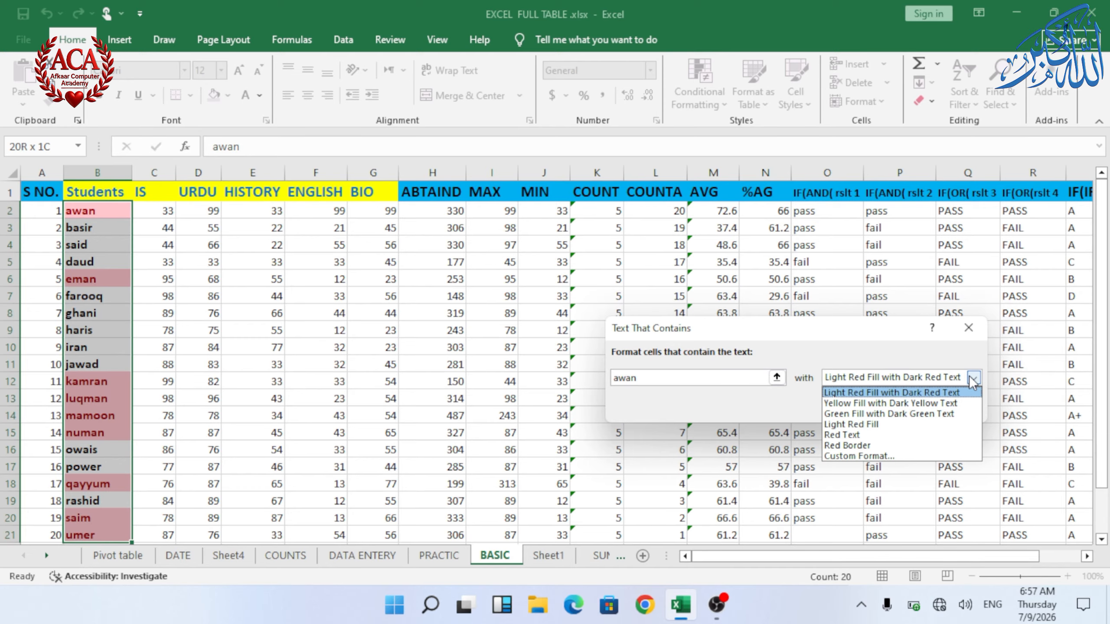
{"action": "left_click", "coordinate": [896, 411]}
{"action": "left_click", "coordinate": [883, 408]}
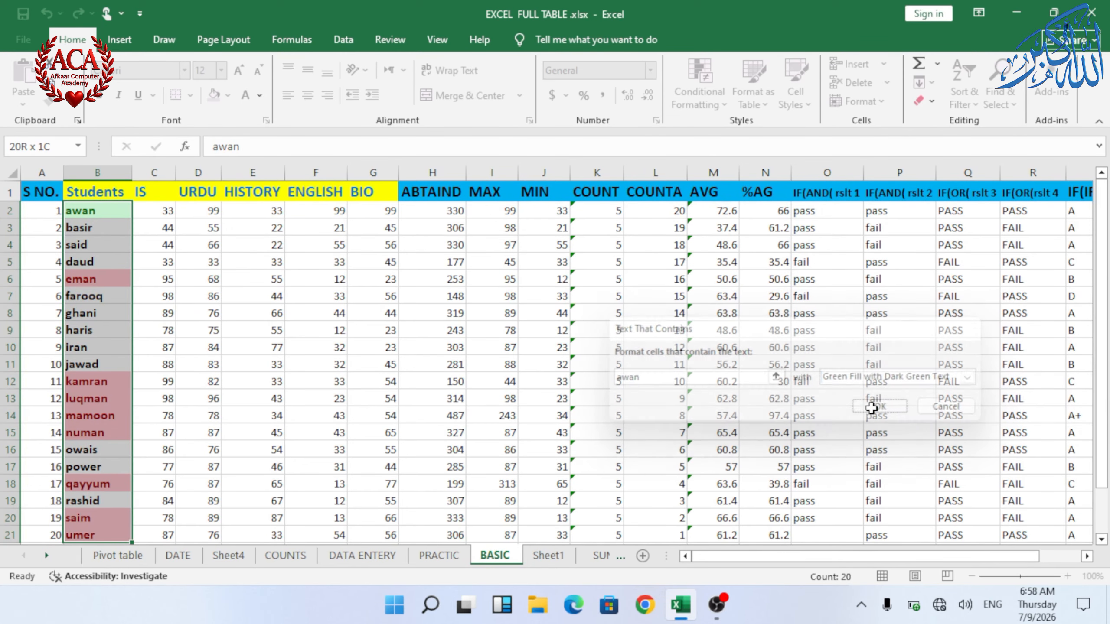
{"action": "left_click", "coordinate": [114, 278]}
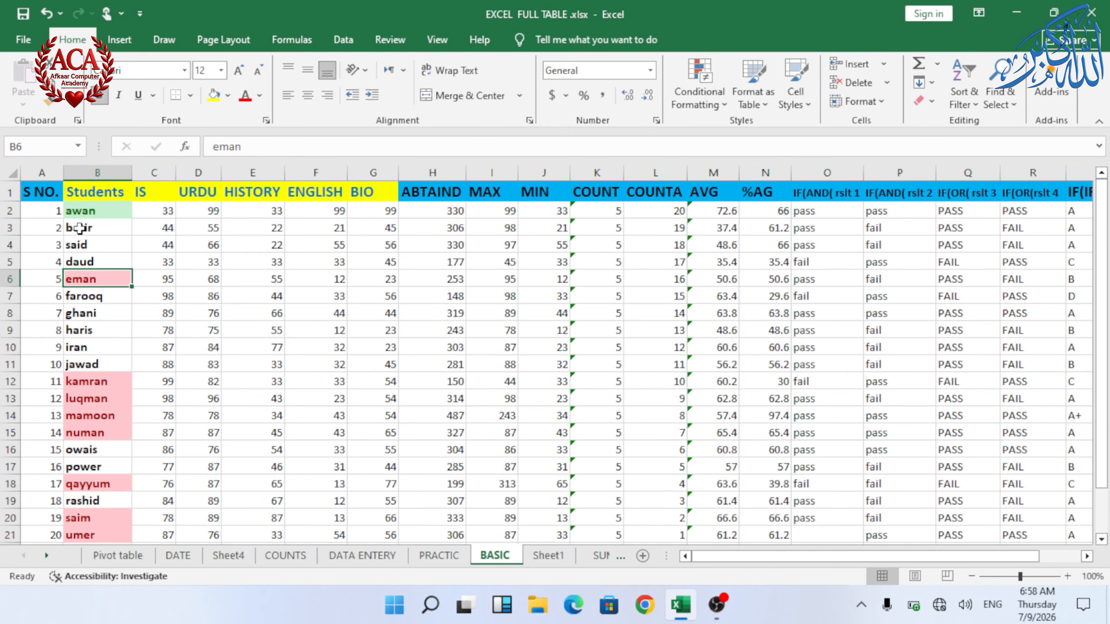
{"action": "scroll", "coordinate": [78, 228], "scroll_direction": "up", "scroll_amount": 3}
{"action": "scroll", "coordinate": [142, 253], "scroll_direction": "up", "scroll_amount": 1}
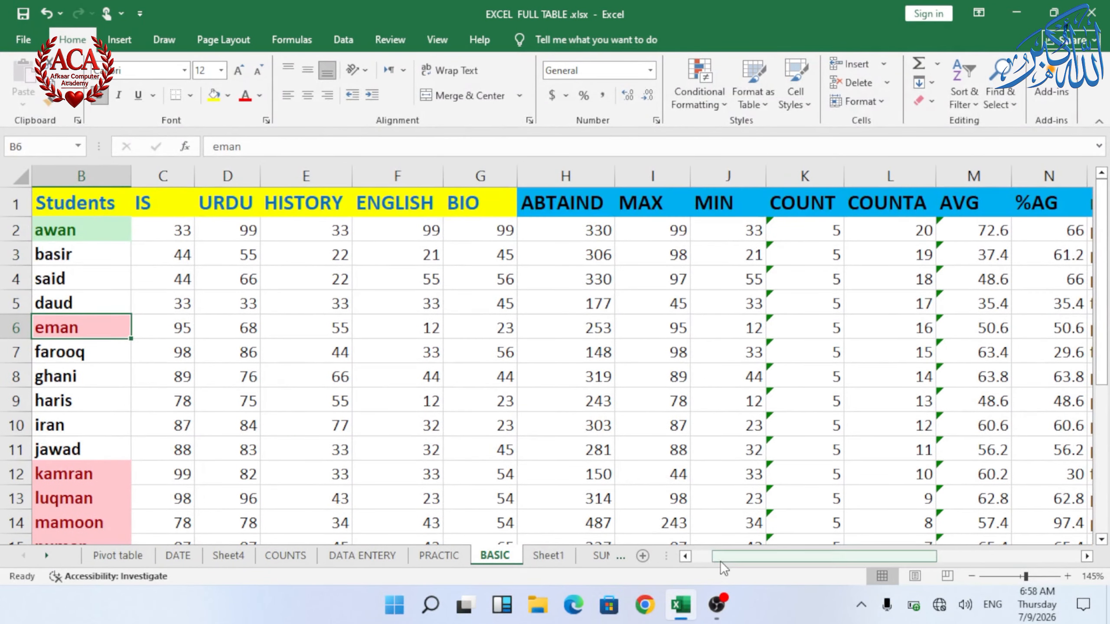
{"action": "left_click_drag", "start_coordinate": [719, 561], "coordinate": [704, 554]}
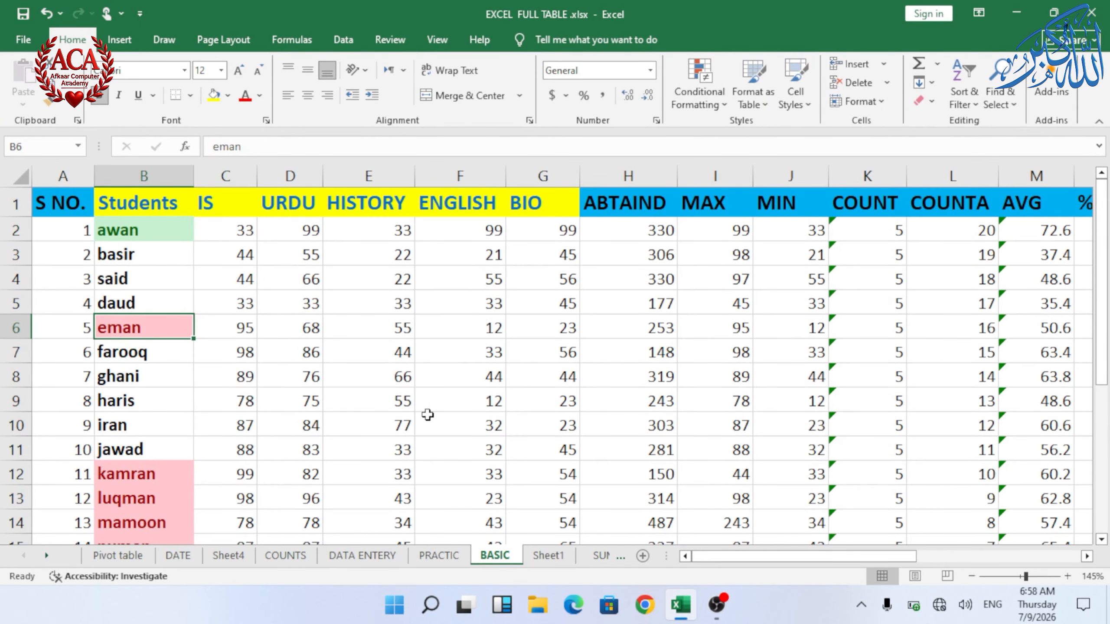
{"action": "scroll", "coordinate": [426, 414], "scroll_direction": "down", "scroll_amount": 2}
{"action": "scroll", "coordinate": [679, 134], "scroll_direction": "down", "scroll_amount": 3}
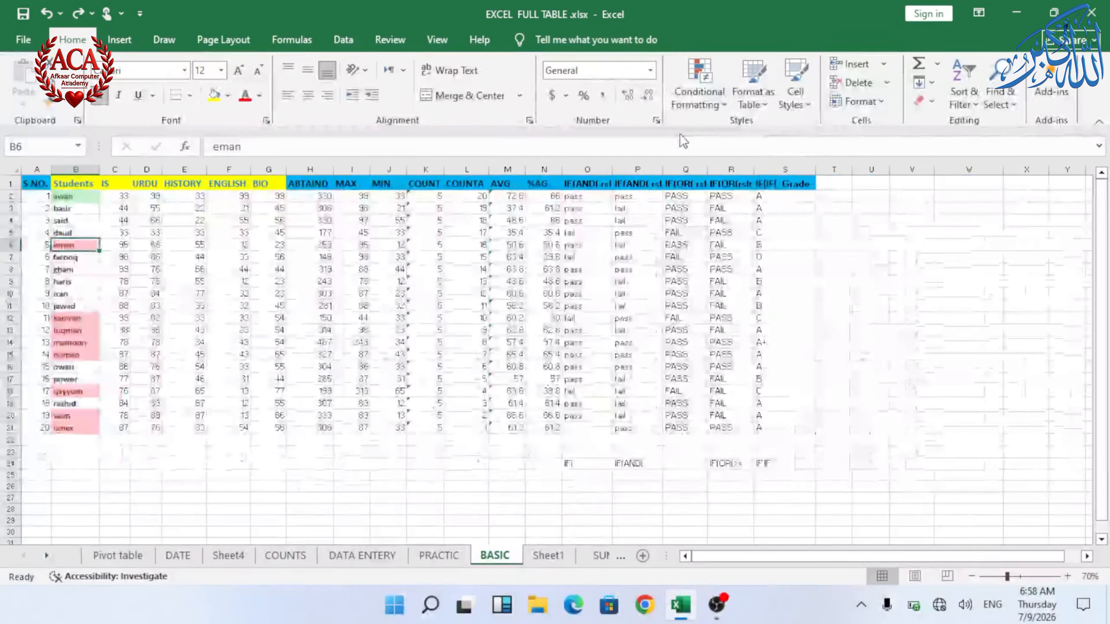
{"action": "scroll", "coordinate": [680, 134], "scroll_direction": "up", "scroll_amount": 3}
{"action": "left_click", "coordinate": [699, 88]}
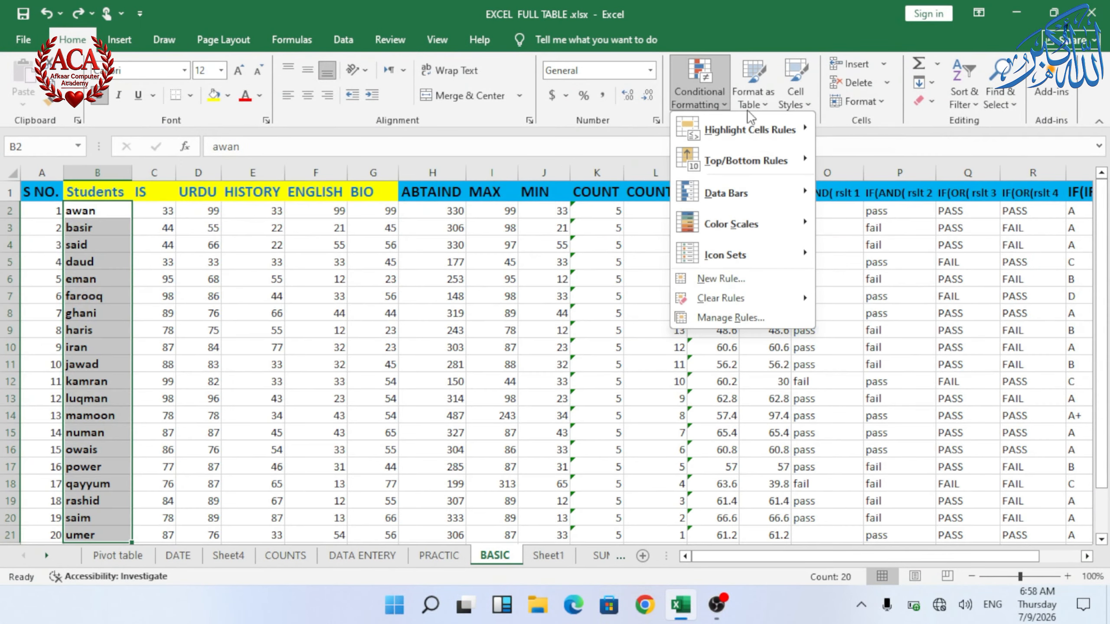
{"action": "mouse_move", "coordinate": [743, 127]}
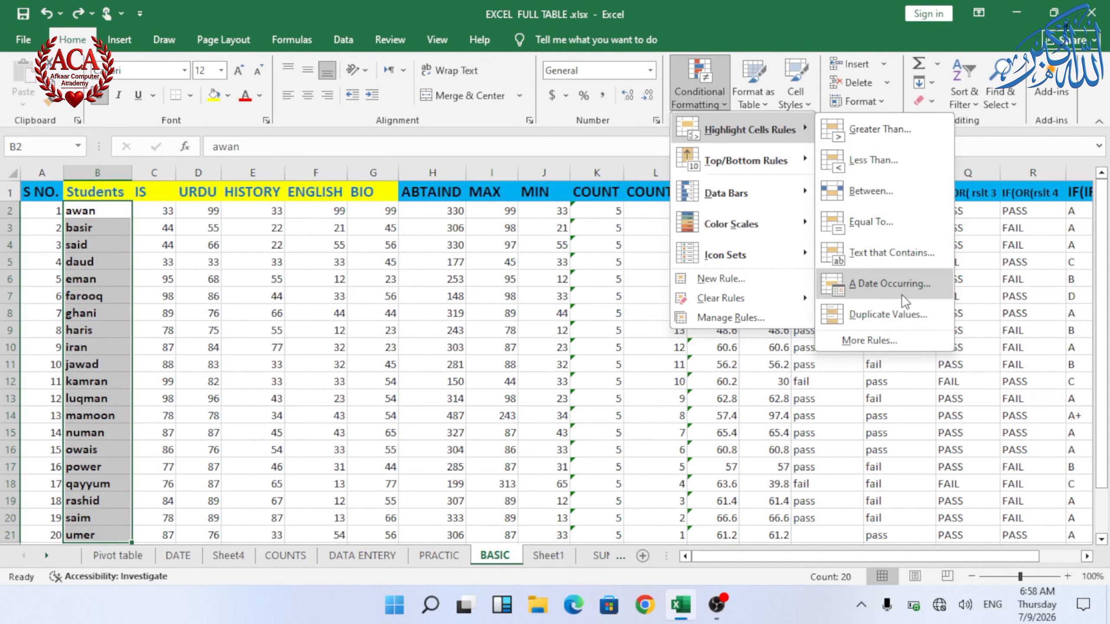
{"action": "left_click", "coordinate": [878, 285]}
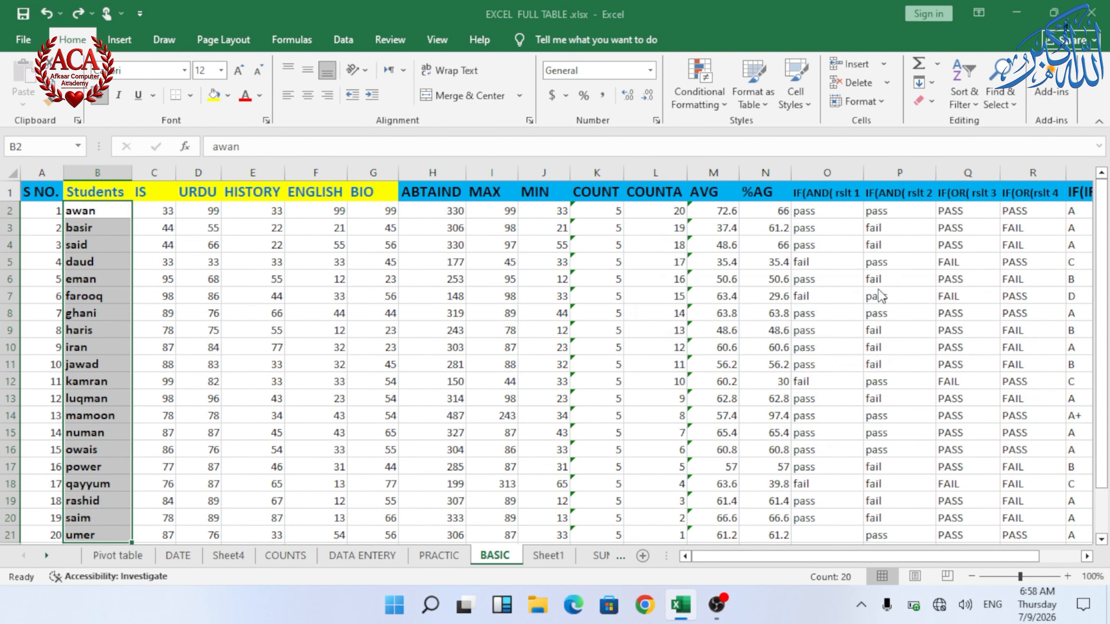
{"action": "left_click", "coordinate": [910, 388]}
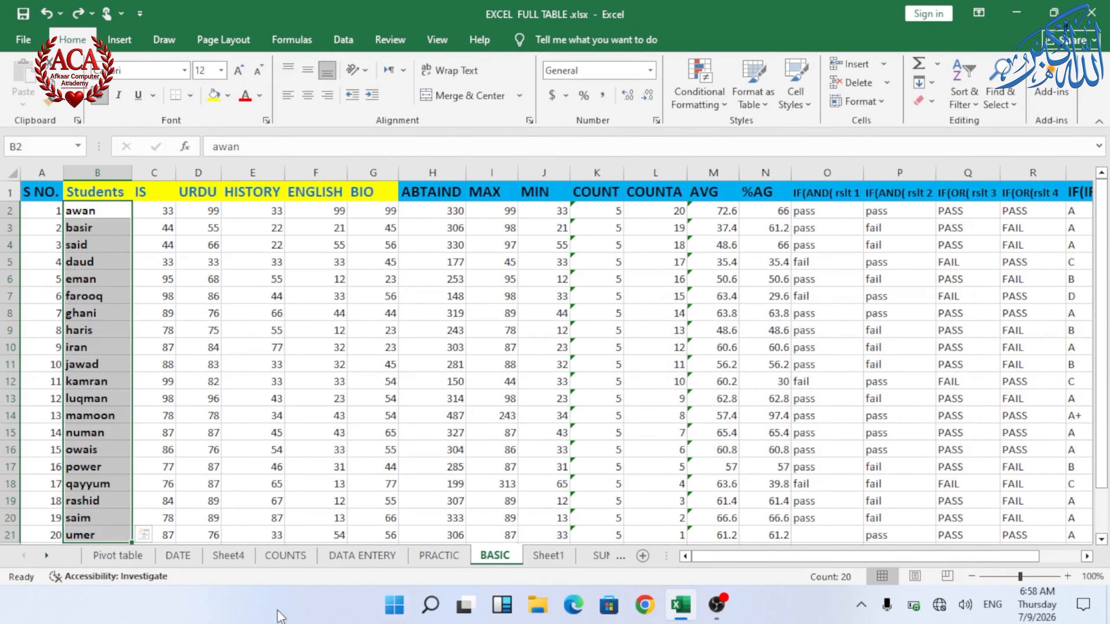
Step: On the DATE sheet, highlight dates in B2:B61 occurring Yesterday with Light Red Fill with Dark Red Text
{"action": "left_click", "coordinate": [178, 556]}
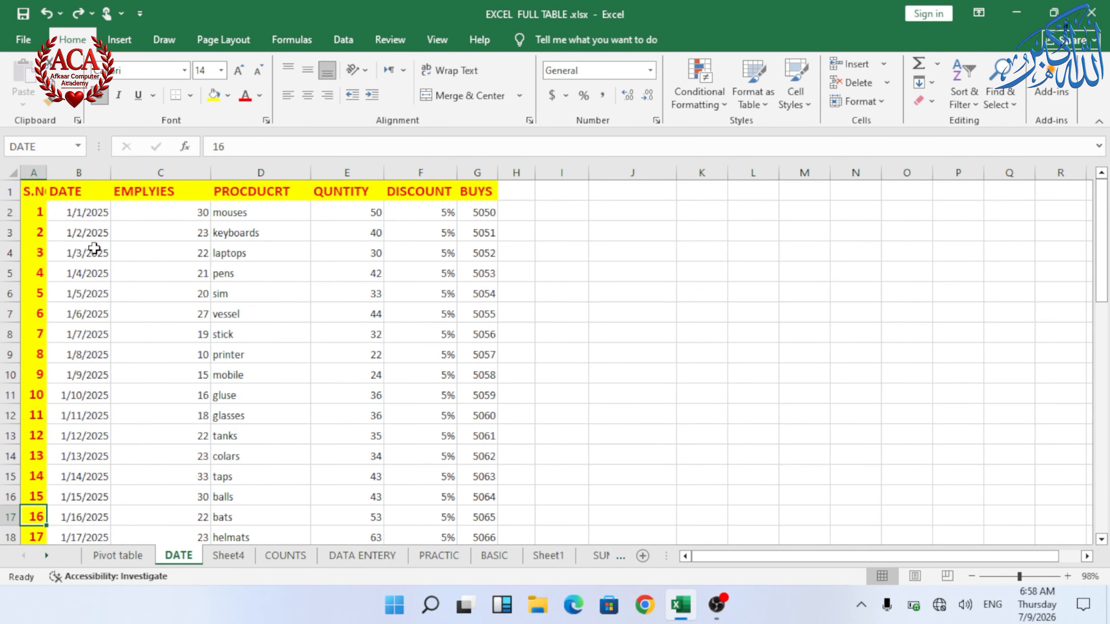
{"action": "left_click_drag", "start_coordinate": [82, 213], "coordinate": [86, 477]}
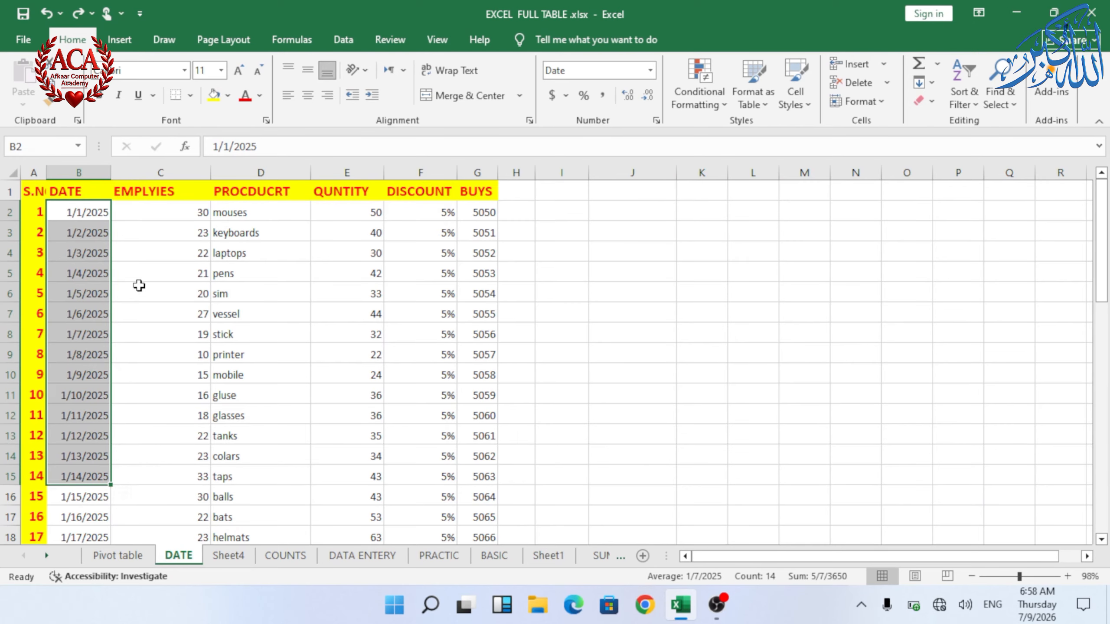
{"action": "left_click", "coordinate": [88, 210]}
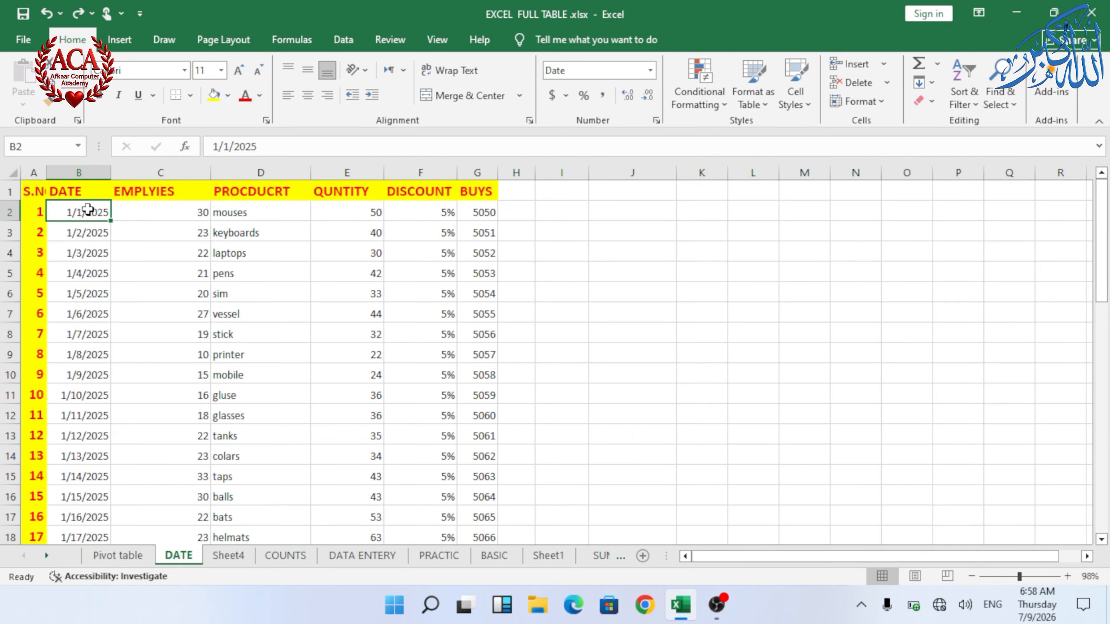
{"action": "key", "text": "ctrl+shift+Down"}
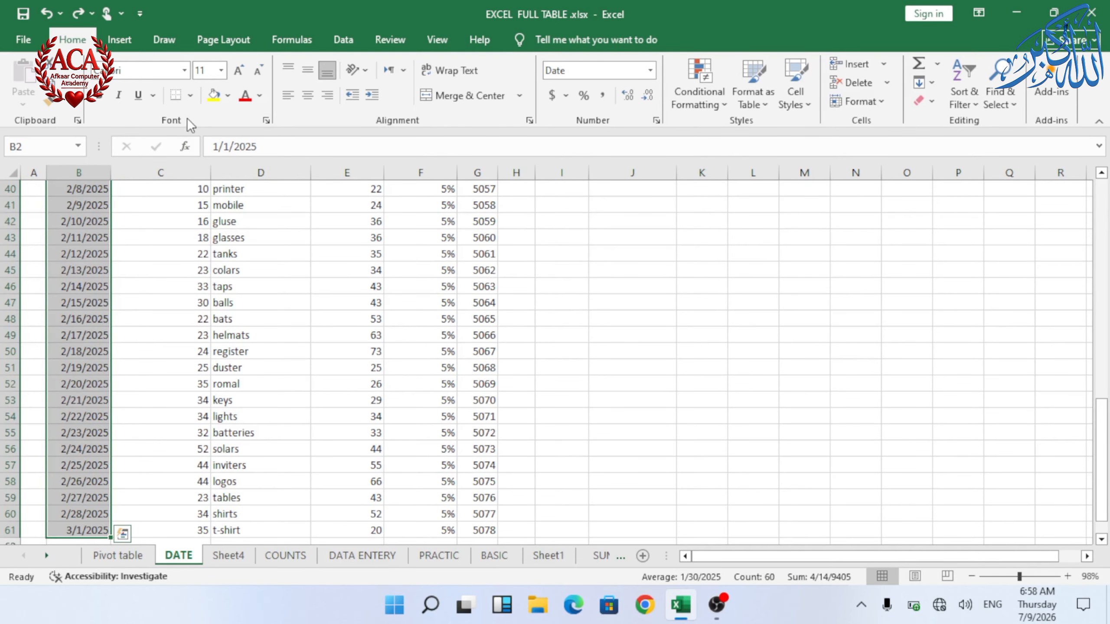
{"action": "middle_click", "coordinate": [384, 378]}
{"action": "scroll", "coordinate": [384, 377], "scroll_direction": "up", "scroll_amount": 12}
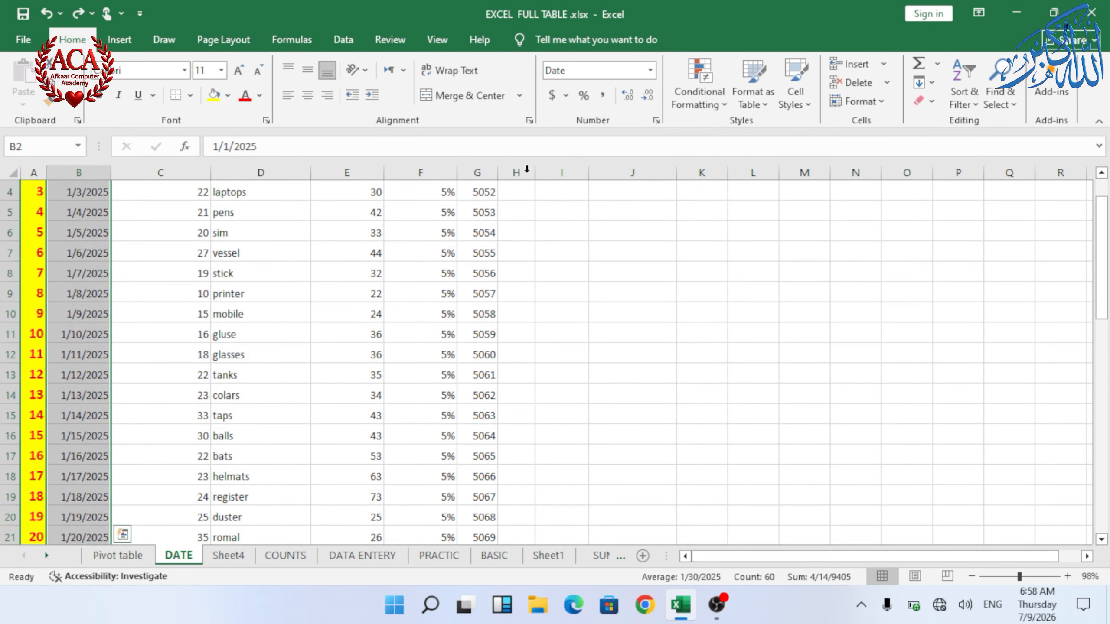
{"action": "left_click", "coordinate": [697, 106]}
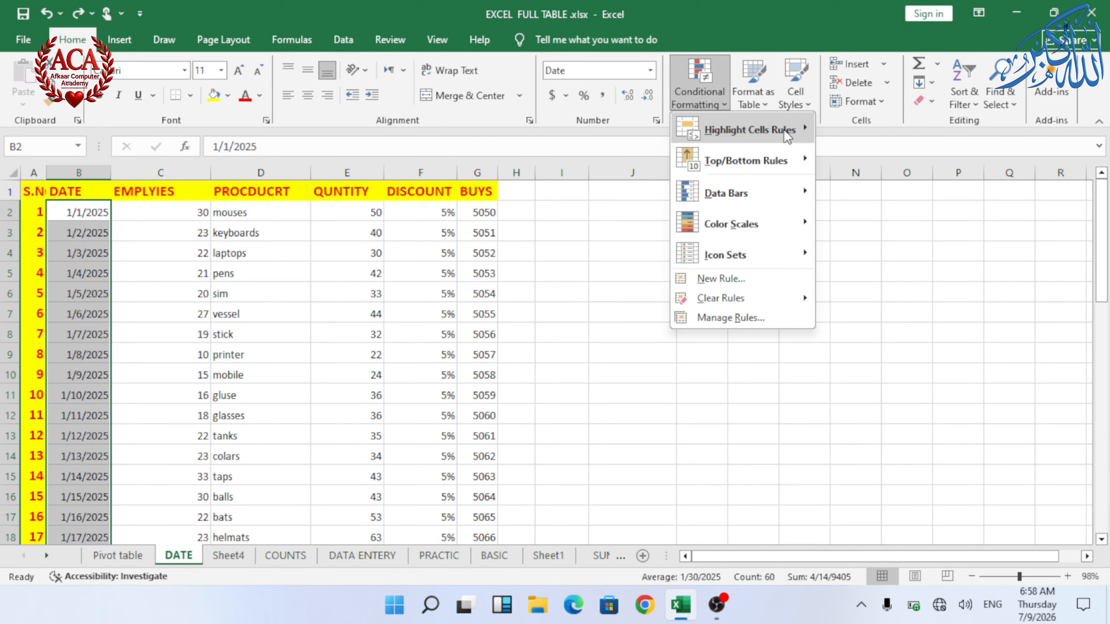
{"action": "mouse_move", "coordinate": [783, 129]}
{"action": "left_click", "coordinate": [891, 284]}
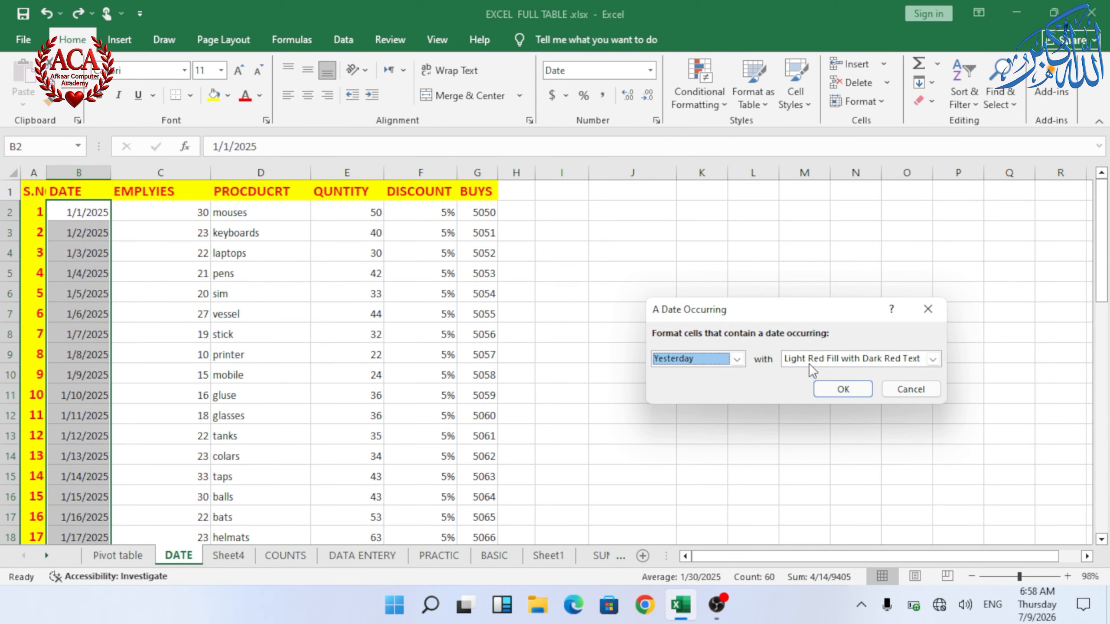
{"action": "left_click", "coordinate": [737, 360]}
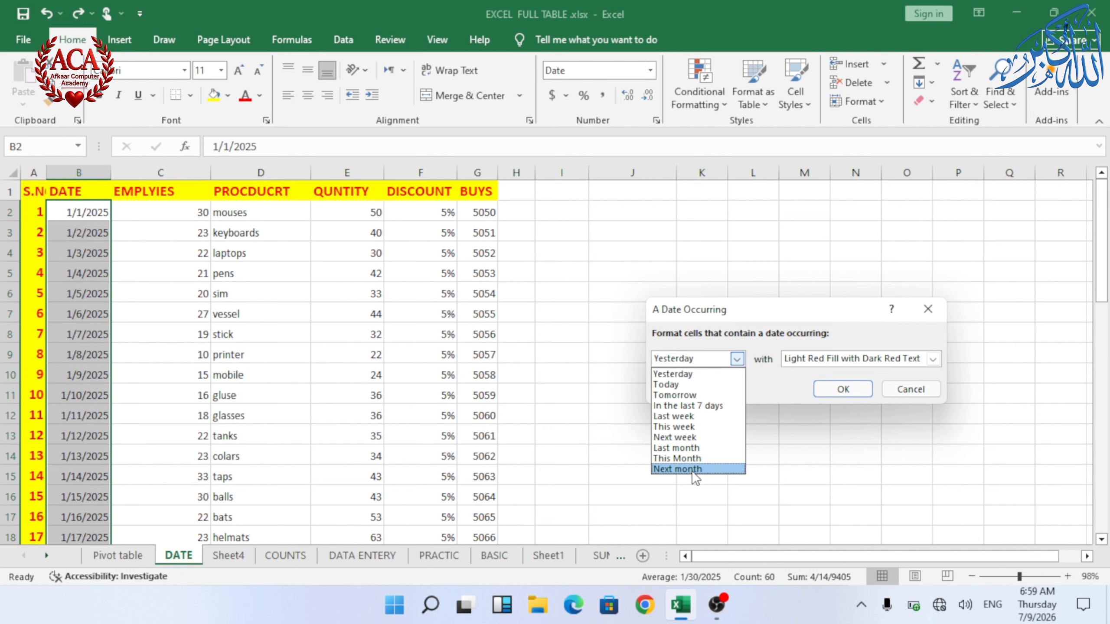
{"action": "left_click", "coordinate": [265, 415]}
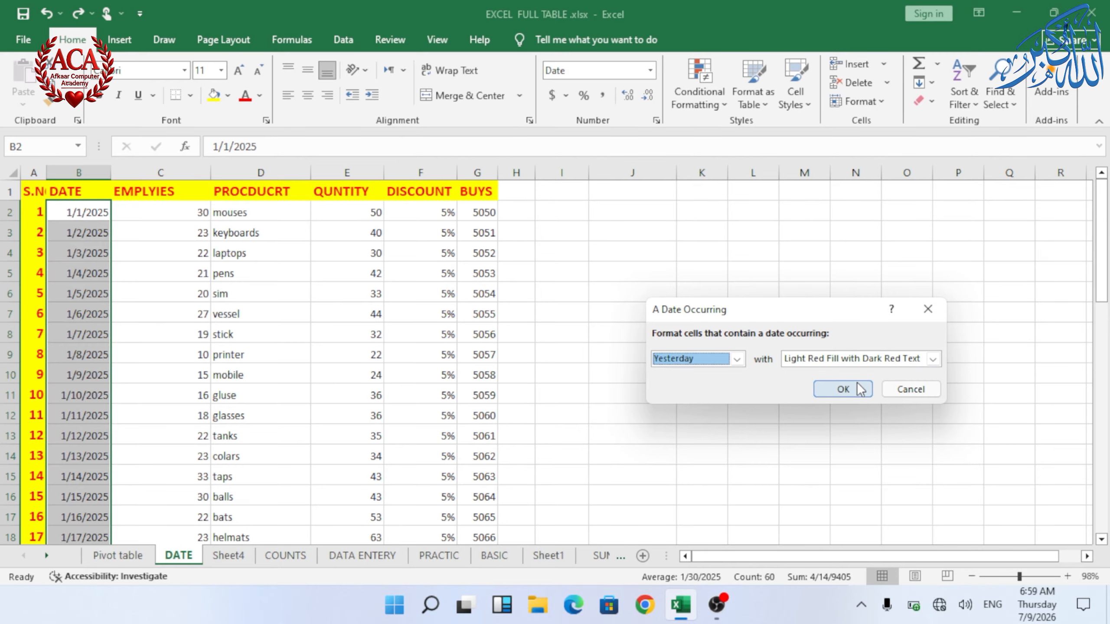
{"action": "left_click", "coordinate": [843, 389]}
Step: Highlight dates in B2:B61 occurring In the last 7 days with Green Fill with Dark Green Text
{"action": "key", "text": "Right"}
{"action": "left_click", "coordinate": [99, 213]}
{"action": "key", "text": "ctrl+Right"}
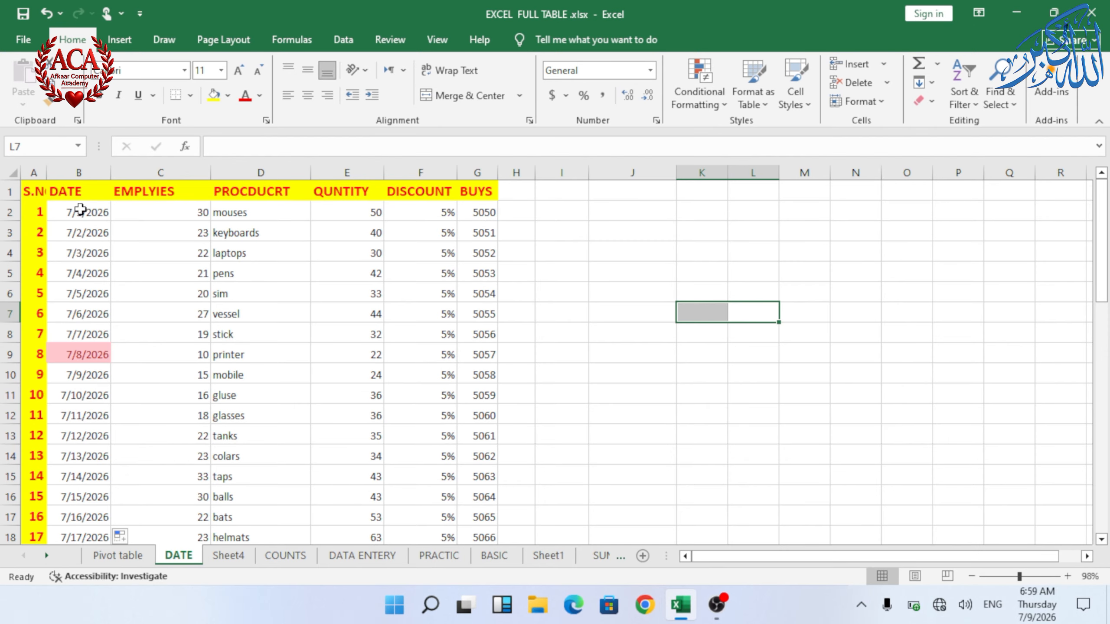
{"action": "left_click", "coordinate": [68, 214]}
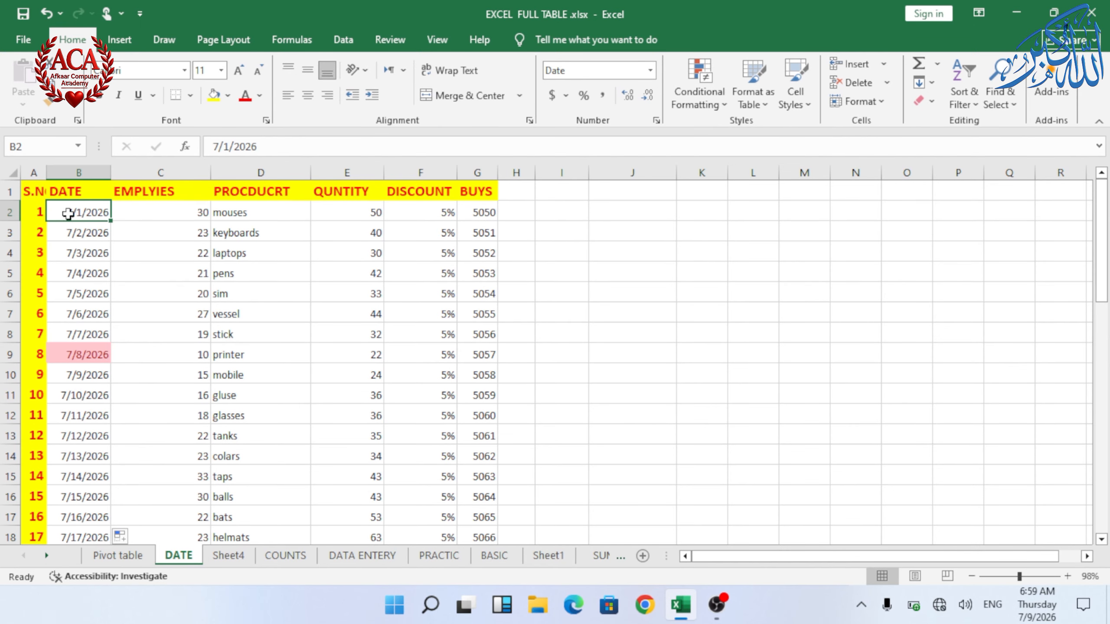
{"action": "key", "text": "ctrl+shift+Down"}
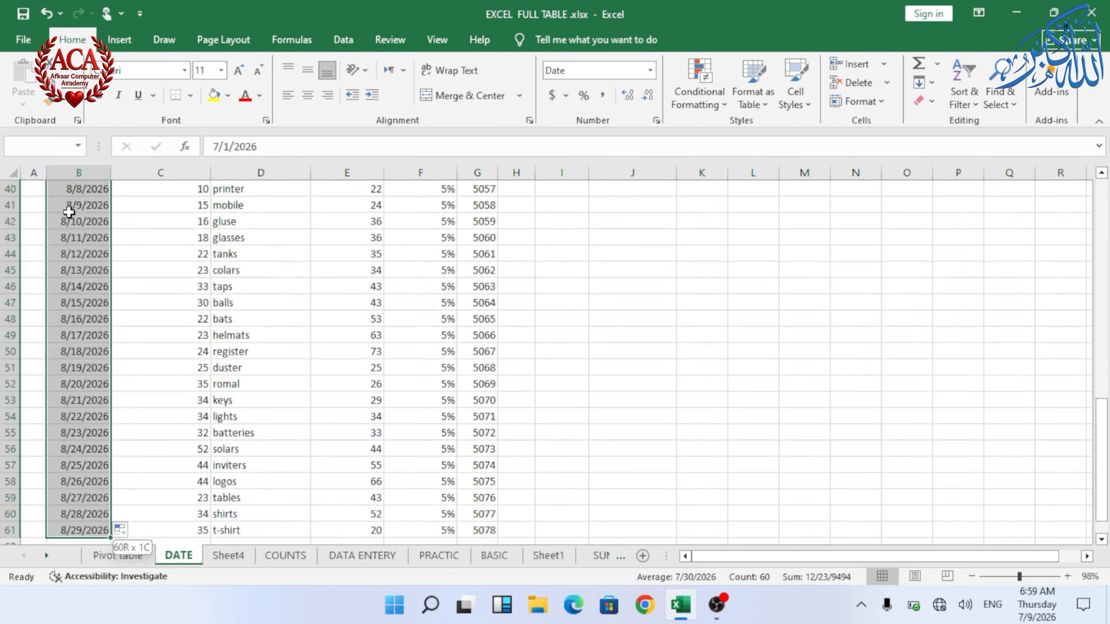
{"action": "left_click", "coordinate": [699, 92]}
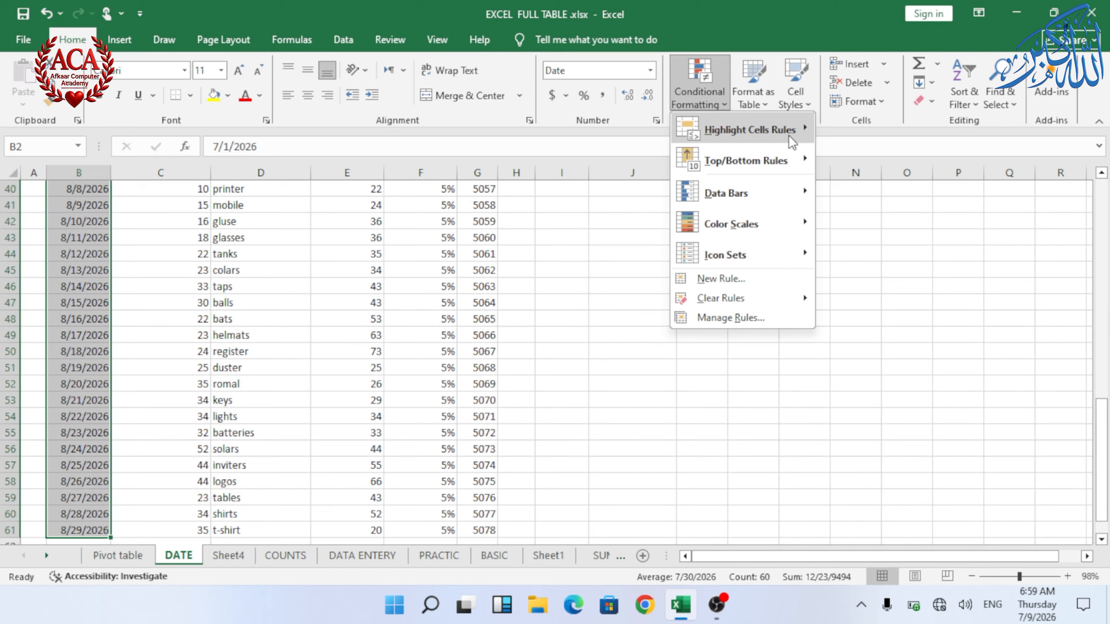
{"action": "mouse_move", "coordinate": [789, 135]}
{"action": "left_click", "coordinate": [891, 284]}
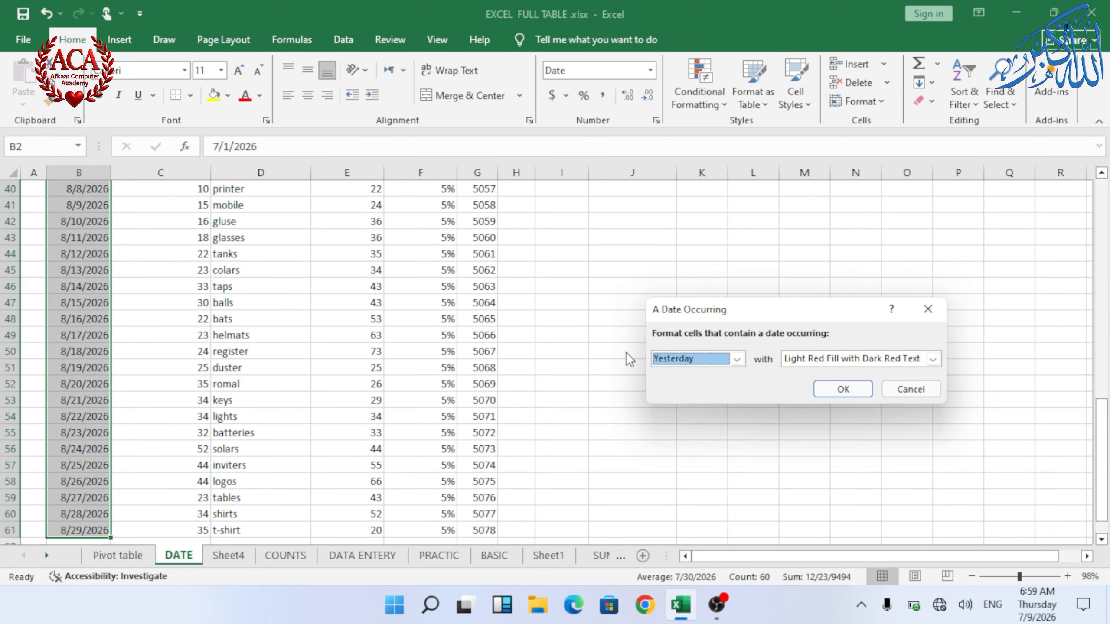
{"action": "left_click", "coordinate": [737, 360]}
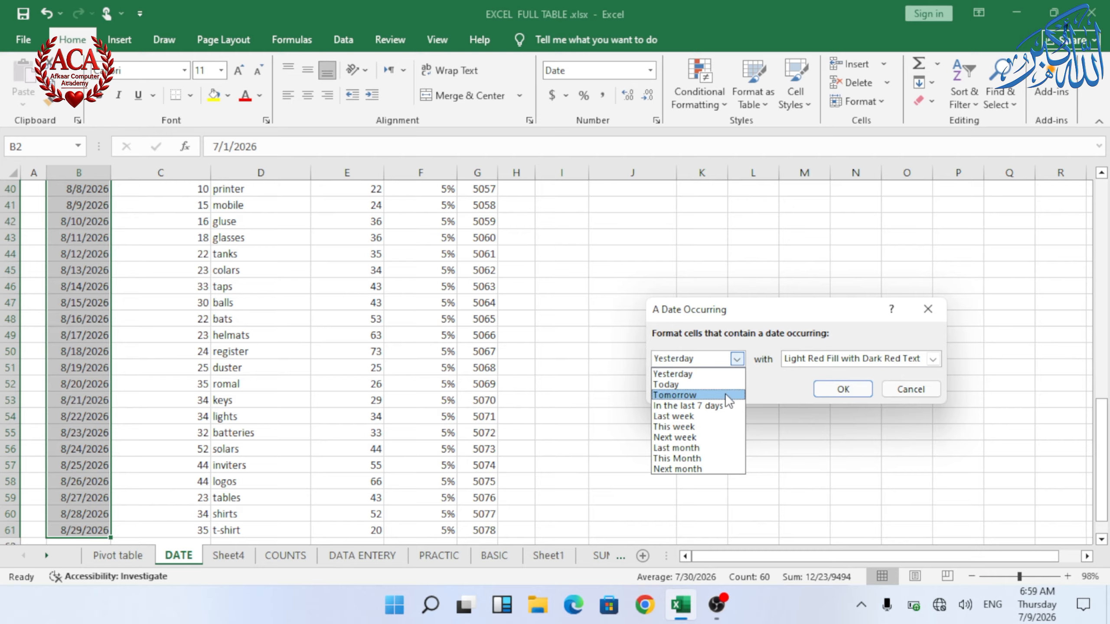
{"action": "left_click", "coordinate": [689, 409]}
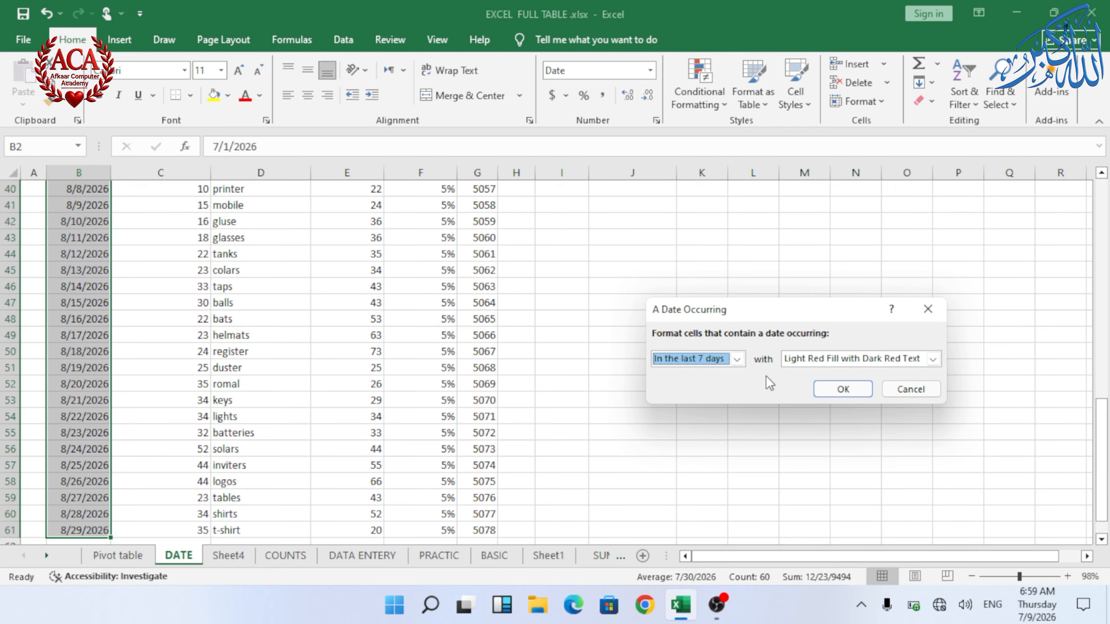
{"action": "left_click", "coordinate": [932, 359]}
{"action": "left_click", "coordinate": [893, 396]}
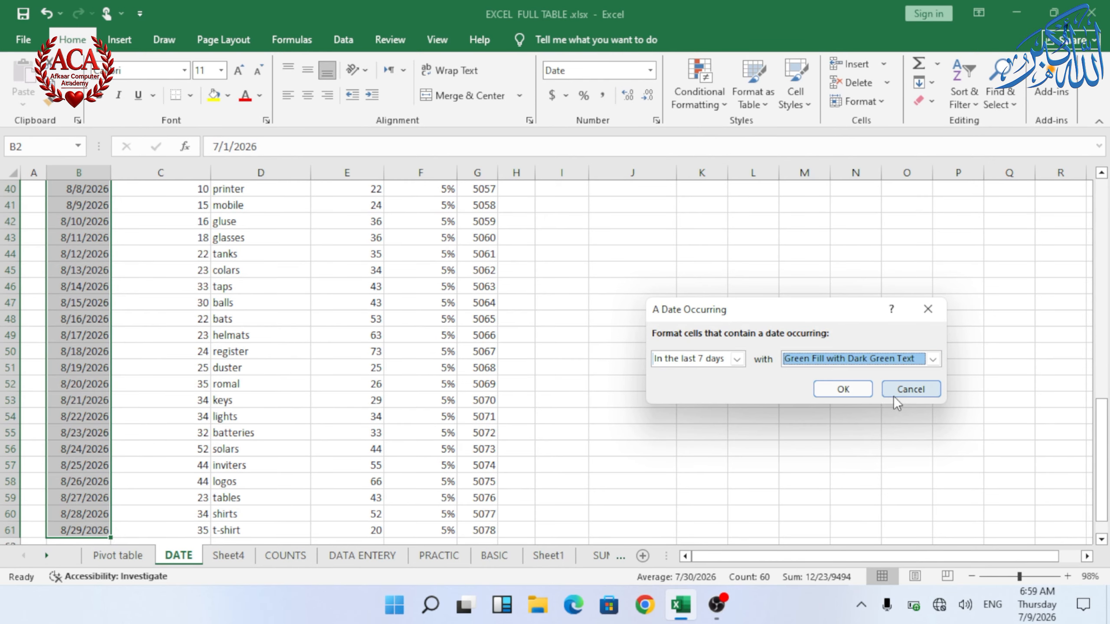
{"action": "left_click", "coordinate": [843, 388]}
Step: Highlight dates in B2:B61 occurring Next week with Light Red Fill with Dark Red Text
{"action": "scroll", "coordinate": [255, 248], "scroll_direction": "up", "scroll_amount": 13}
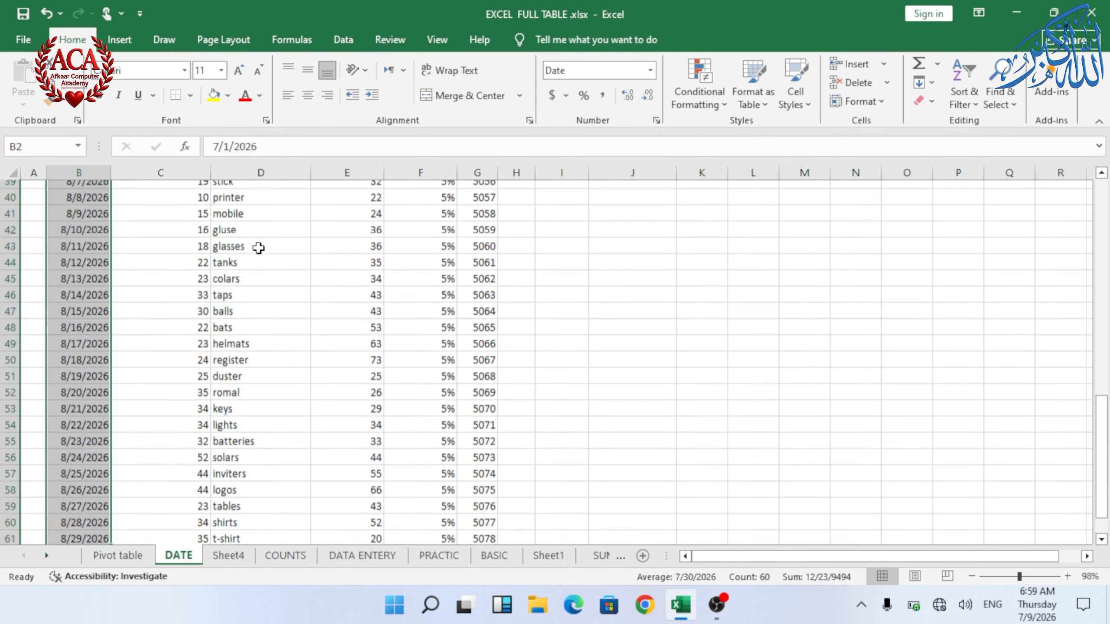
{"action": "left_click", "coordinate": [317, 350]}
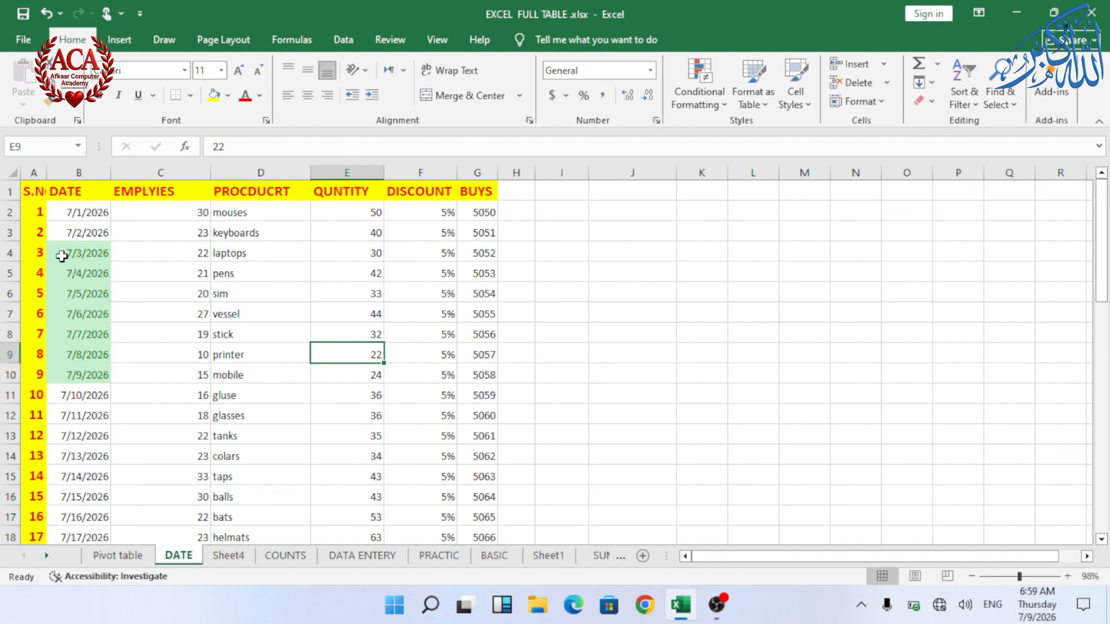
{"action": "left_click_drag", "start_coordinate": [62, 253], "coordinate": [64, 380]}
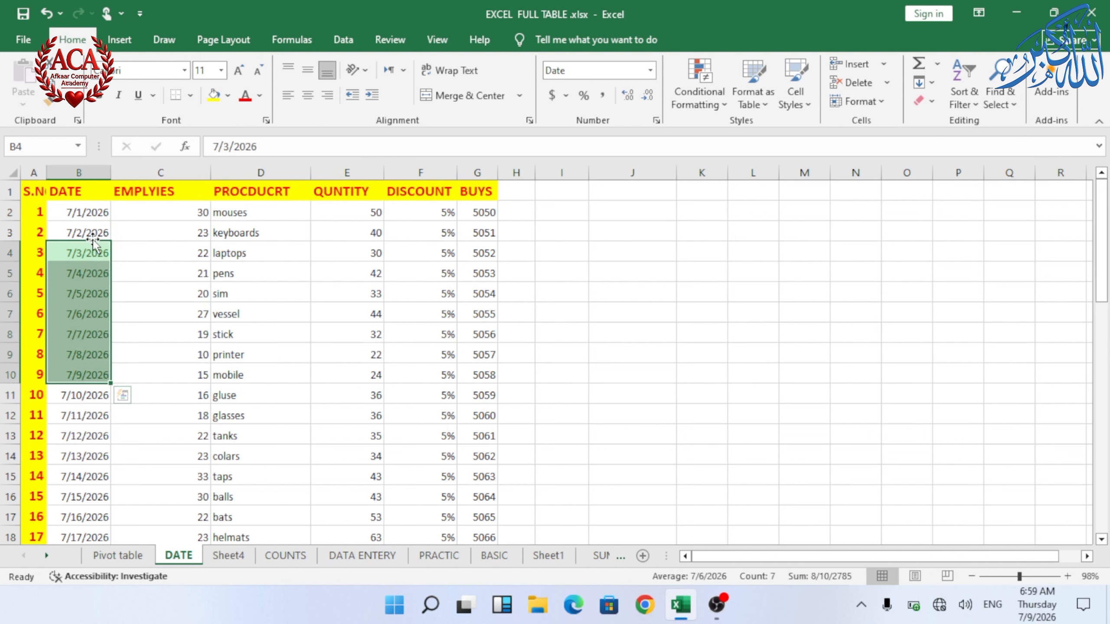
{"action": "left_click", "coordinate": [128, 314]}
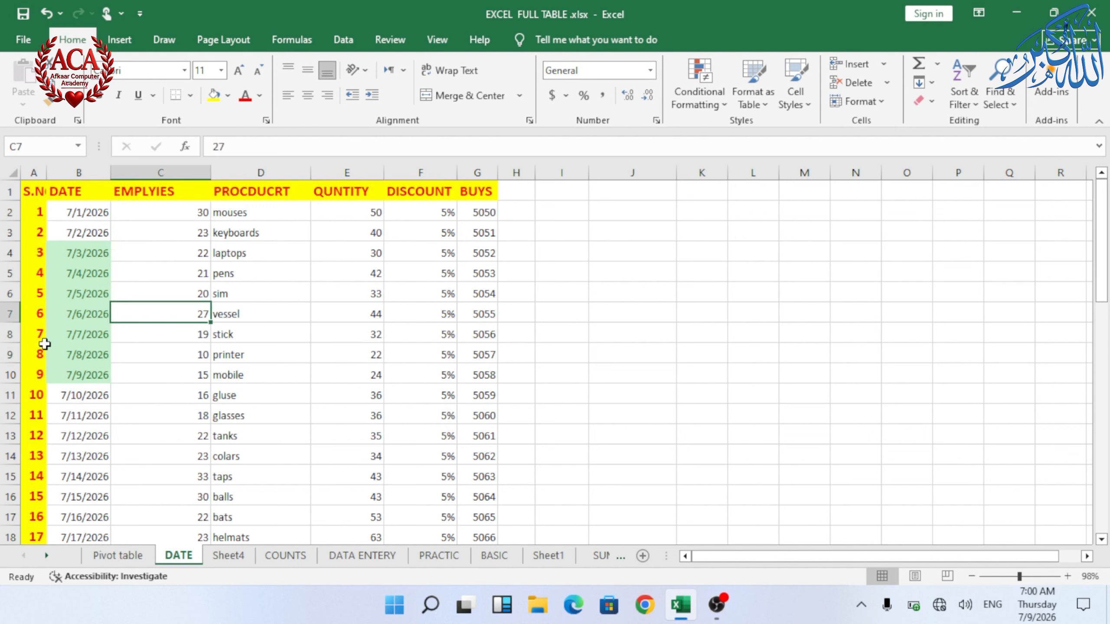
{"action": "left_click_drag", "start_coordinate": [85, 253], "coordinate": [82, 396]}
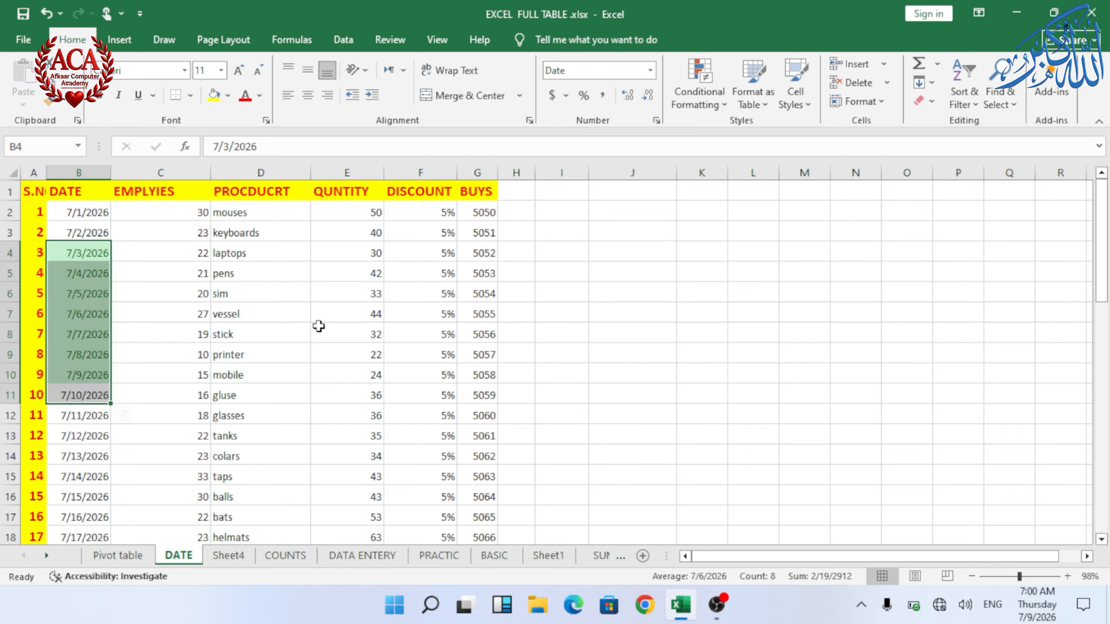
{"action": "left_click", "coordinate": [260, 352]}
{"action": "left_click", "coordinate": [85, 214]}
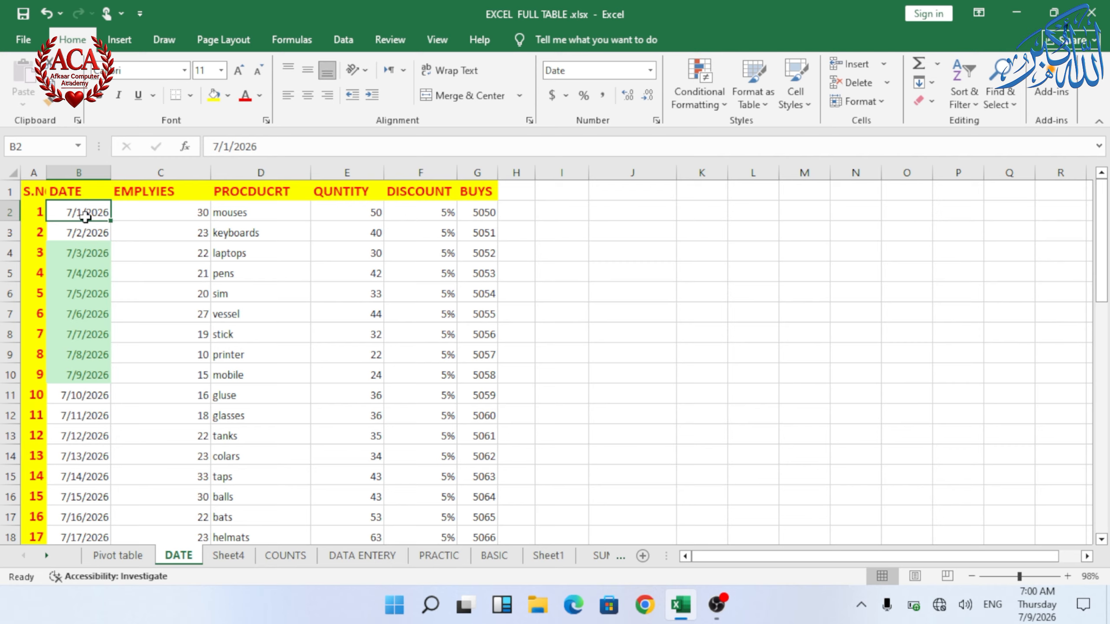
{"action": "key", "text": "ctrl+shift+Down"}
{"action": "left_click", "coordinate": [700, 87]}
{"action": "mouse_move", "coordinate": [748, 129]}
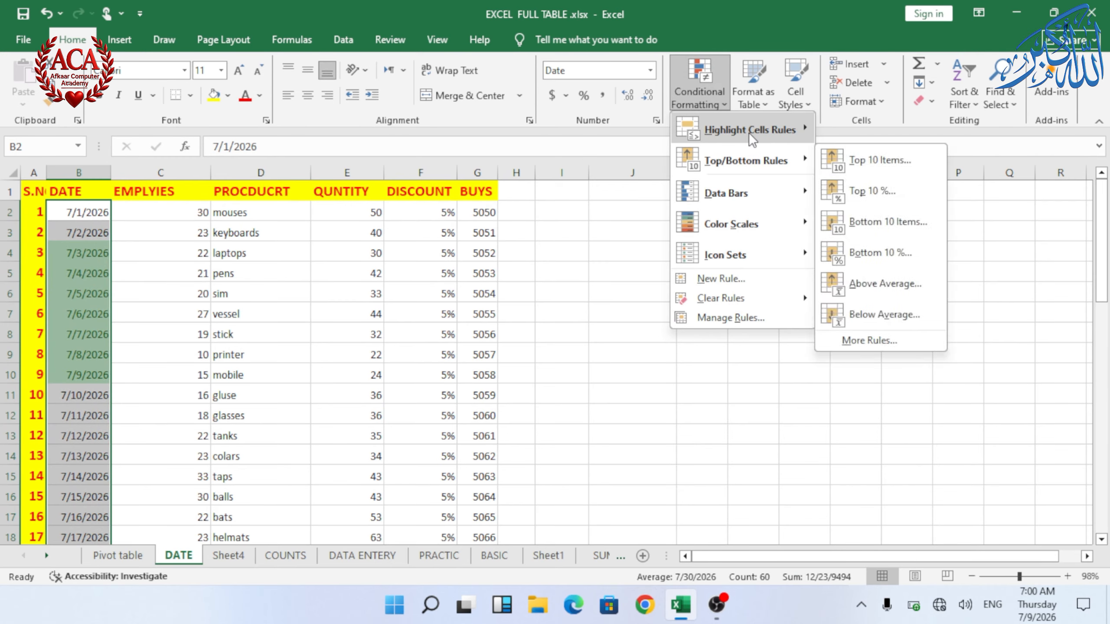
{"action": "left_click", "coordinate": [889, 283]}
{"action": "left_click", "coordinate": [736, 359]}
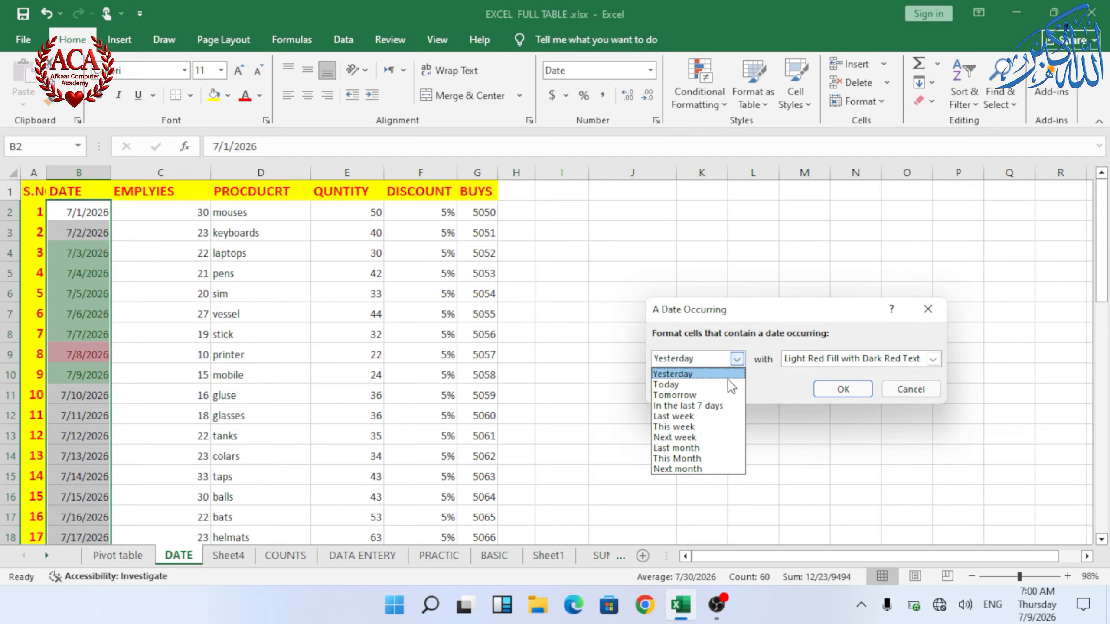
{"action": "left_click", "coordinate": [702, 435]}
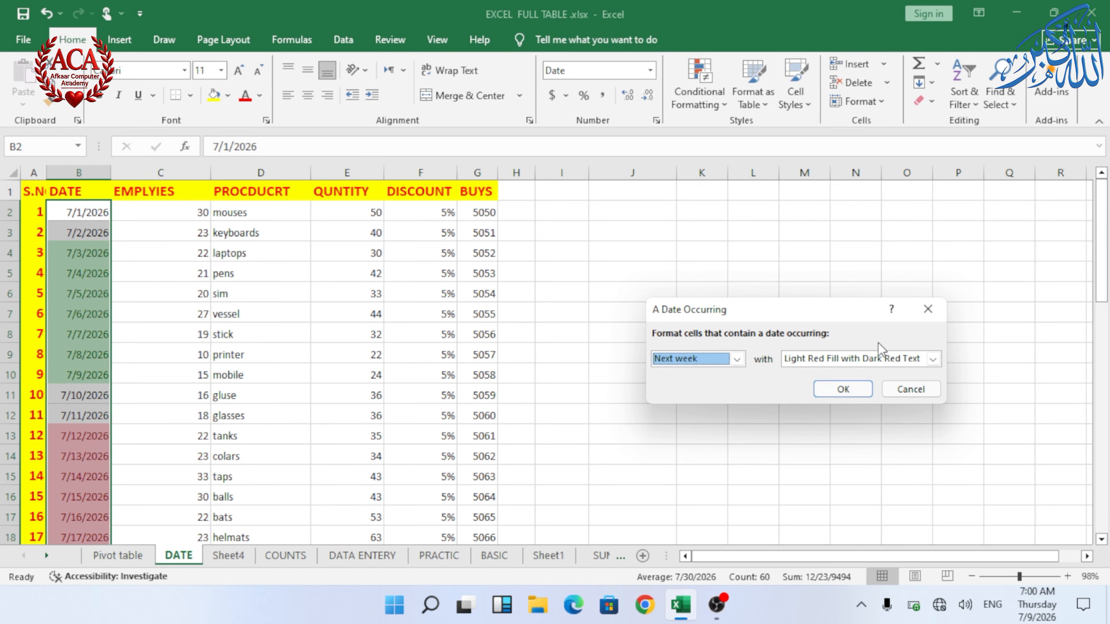
{"action": "left_click", "coordinate": [847, 389]}
Step: Examine the dates highlighted for next week in the DATE column
{"action": "scroll", "coordinate": [346, 359], "scroll_direction": "down", "scroll_amount": 1}
{"action": "left_click", "coordinate": [312, 332]}
{"action": "scroll", "coordinate": [312, 333], "scroll_direction": "down", "scroll_amount": 1}
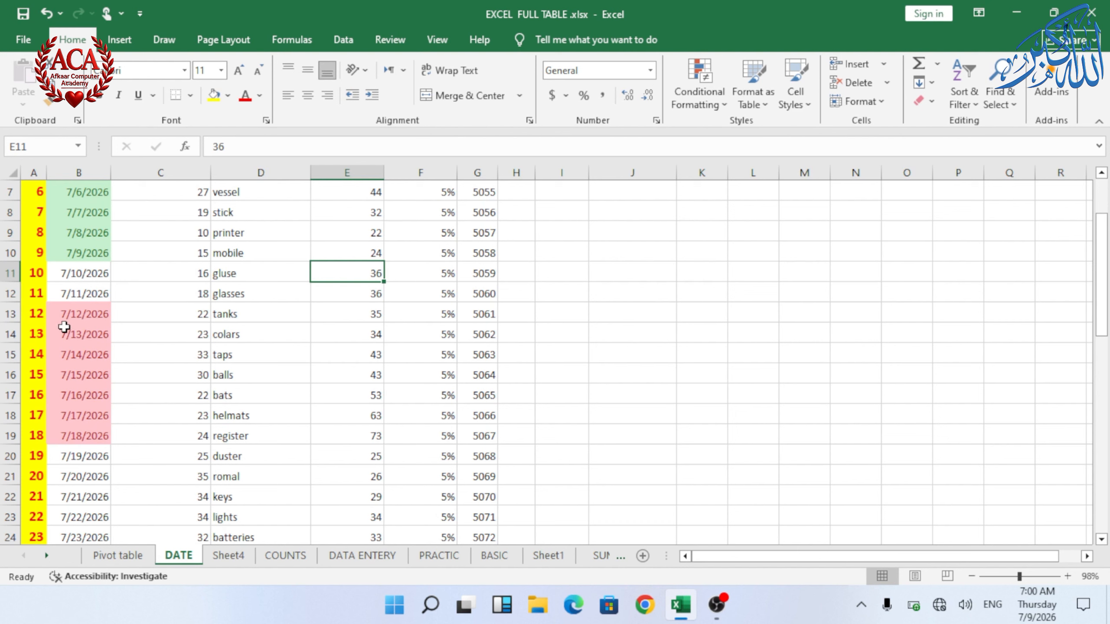
{"action": "left_click_drag", "start_coordinate": [68, 314], "coordinate": [80, 434]}
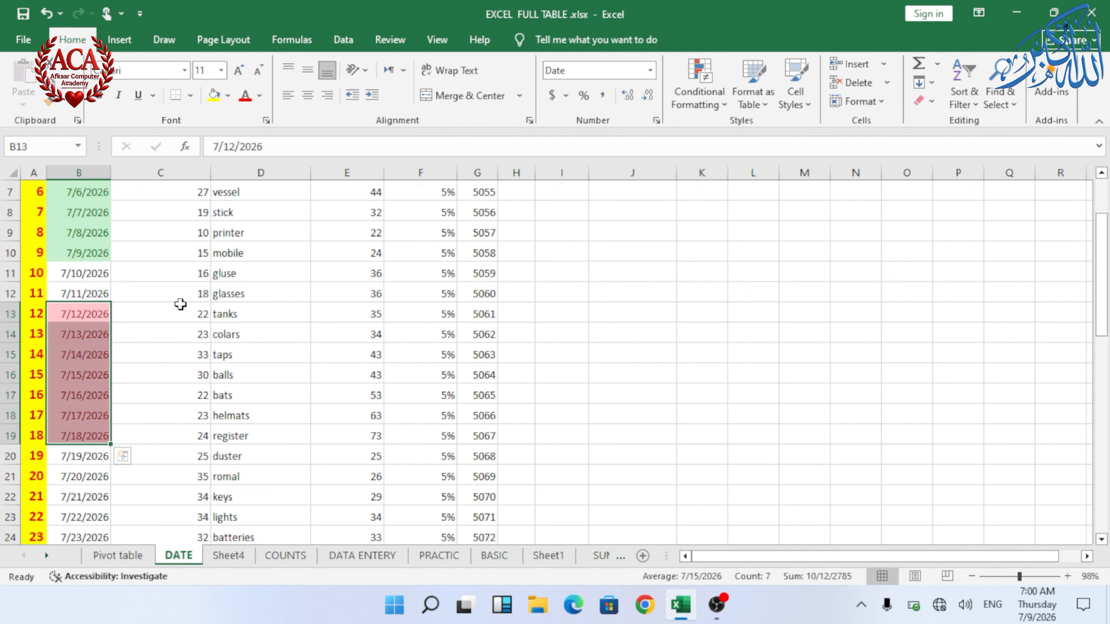
{"action": "left_click", "coordinate": [118, 314]}
{"action": "left_click_drag", "start_coordinate": [85, 314], "coordinate": [89, 445]}
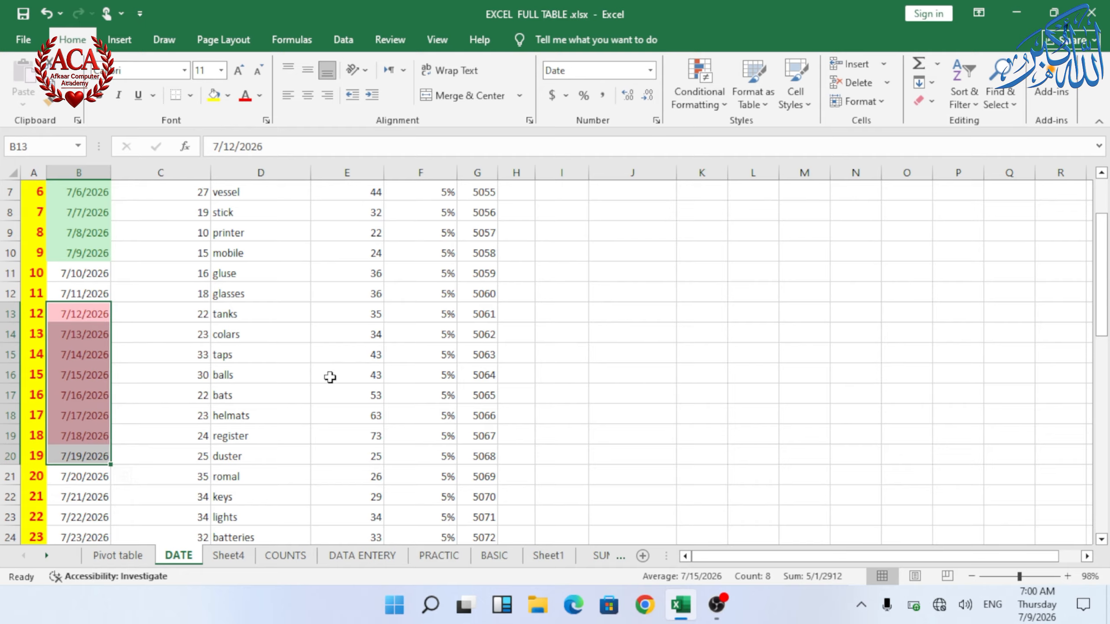
Step: On the PRACTIC sheet, highlight duplicate values in marks range C2:G17 with Green Fill with Dark Green Text
{"action": "left_click", "coordinate": [699, 83]}
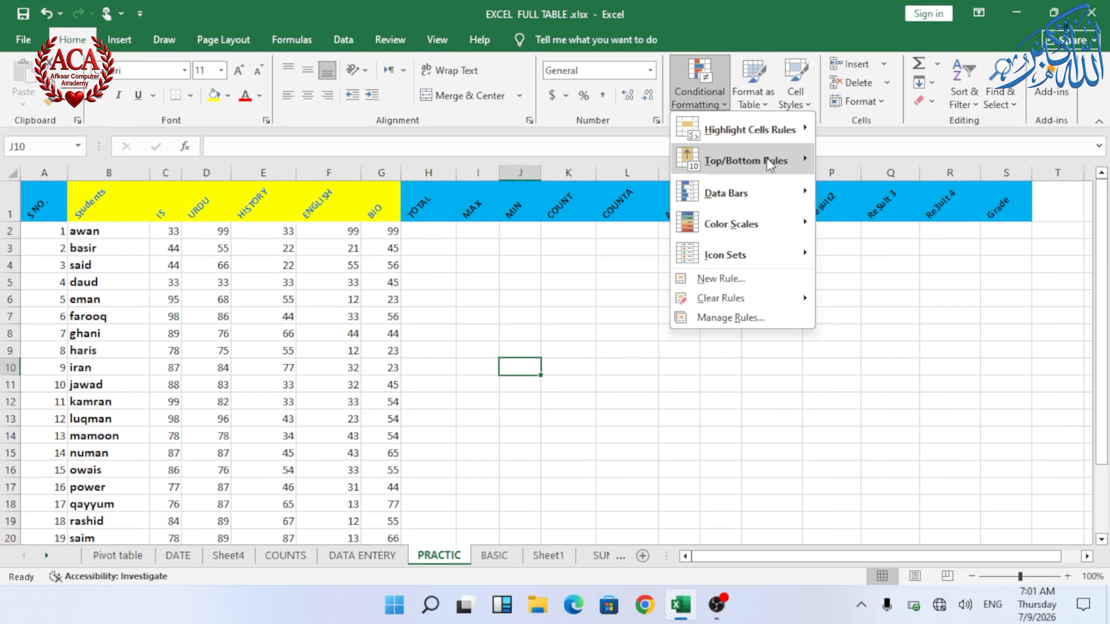
{"action": "mouse_move", "coordinate": [744, 139]}
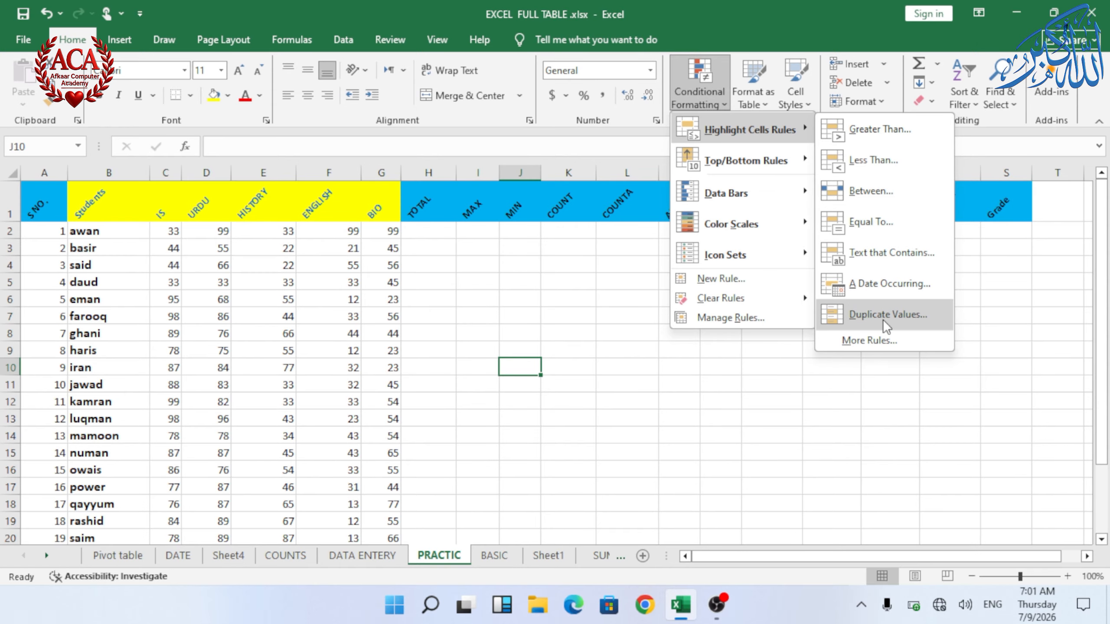
{"action": "left_click", "coordinate": [195, 237]}
{"action": "left_click_drag", "start_coordinate": [168, 231], "coordinate": [393, 488]}
{"action": "left_click", "coordinate": [708, 80]}
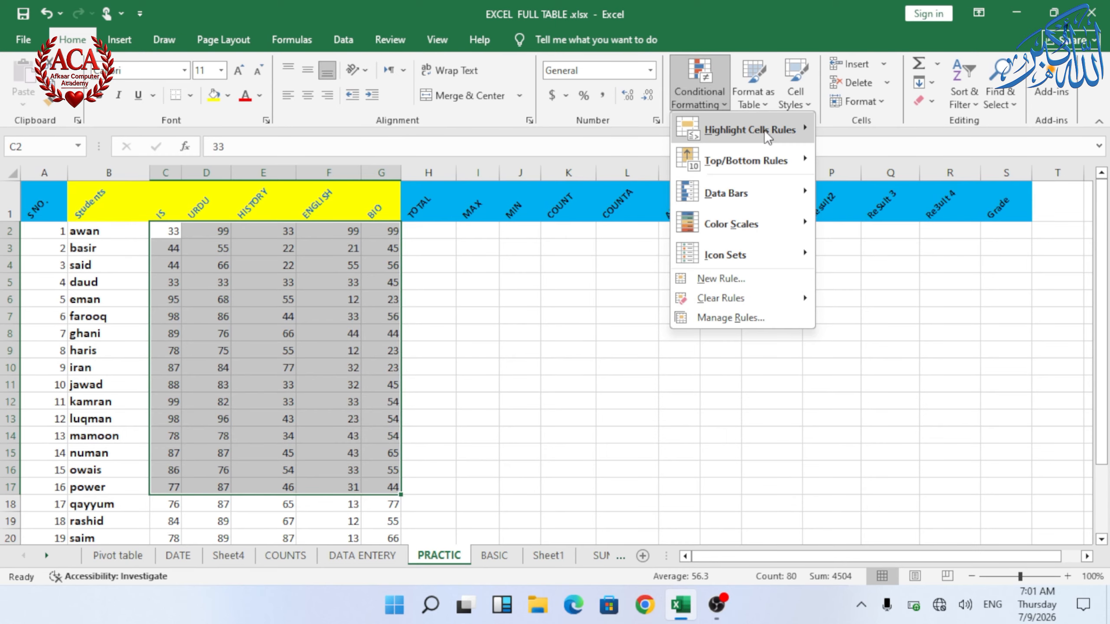
{"action": "mouse_move", "coordinate": [764, 131]}
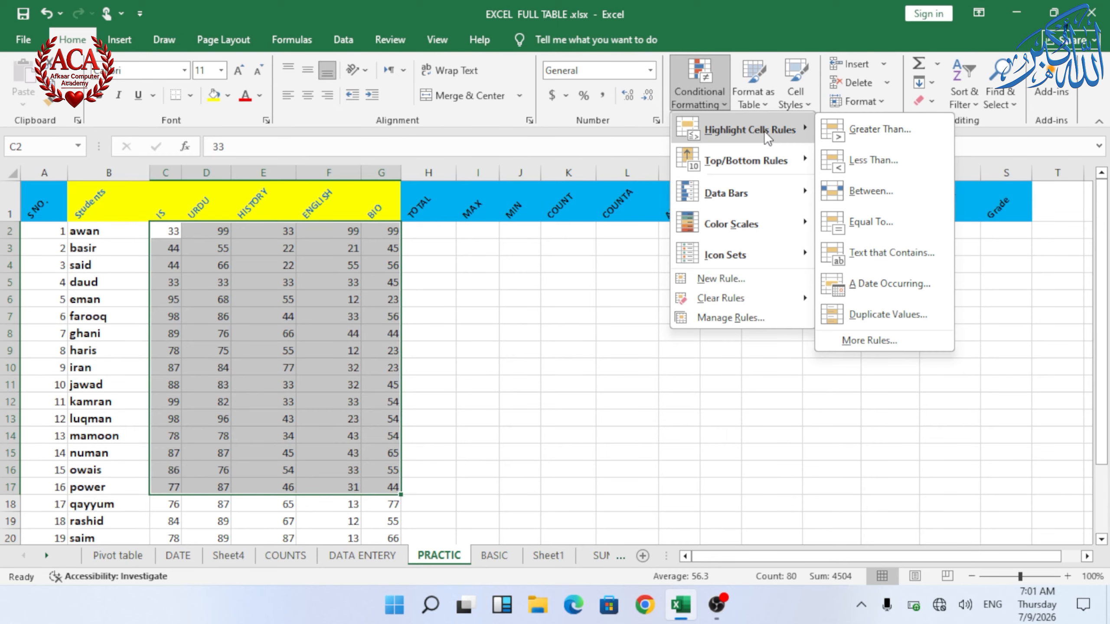
{"action": "left_click", "coordinate": [891, 314]}
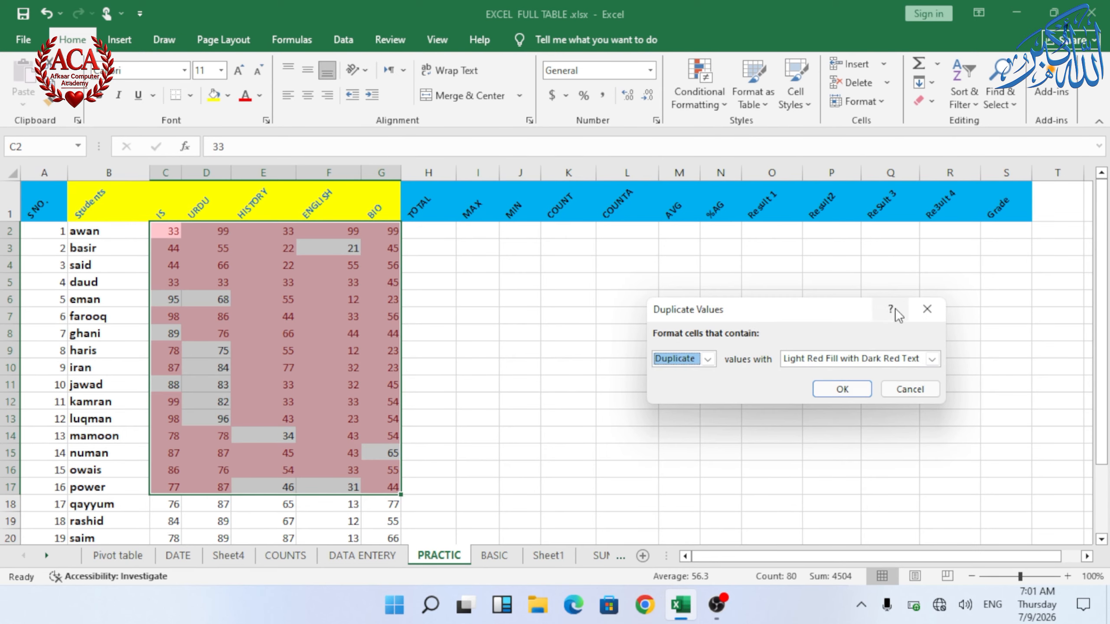
{"action": "left_click", "coordinate": [709, 361]}
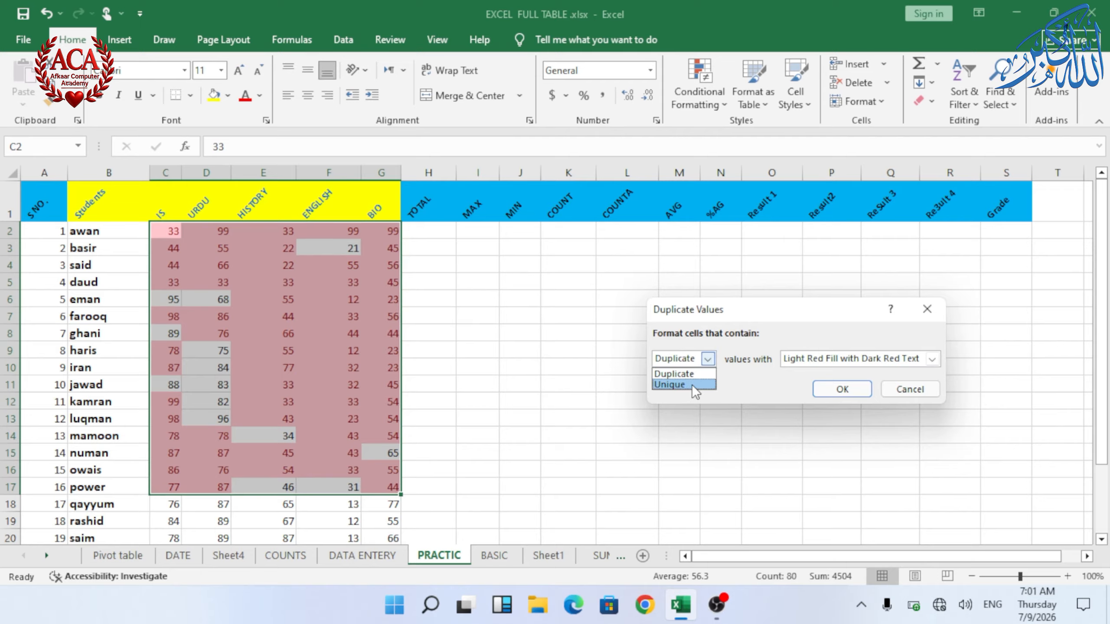
{"action": "left_click", "coordinate": [709, 360]}
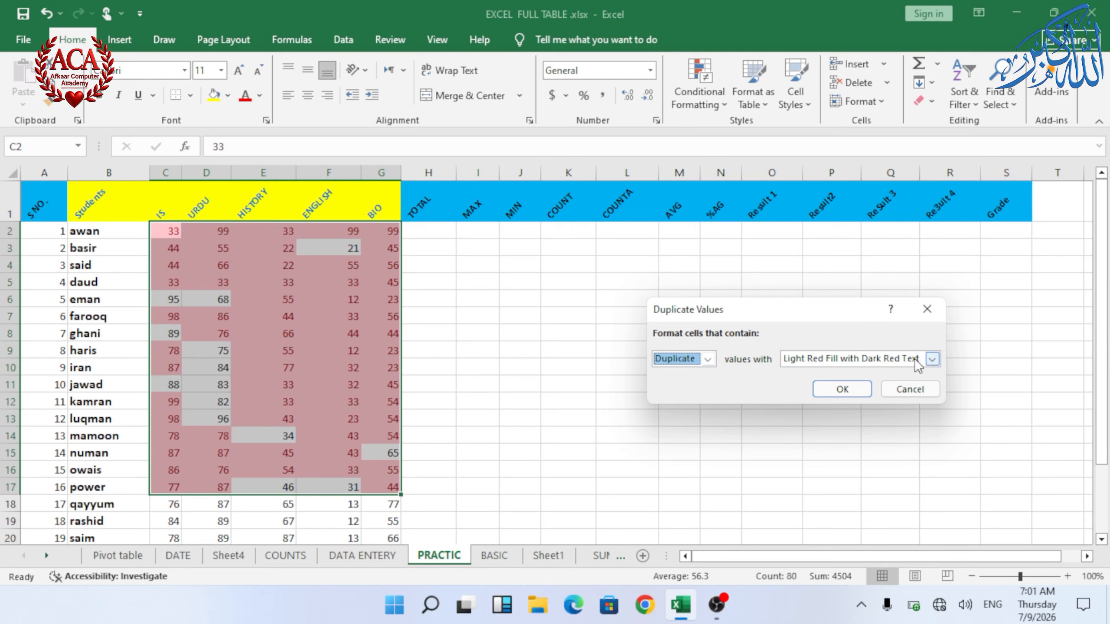
{"action": "left_click", "coordinate": [932, 358]}
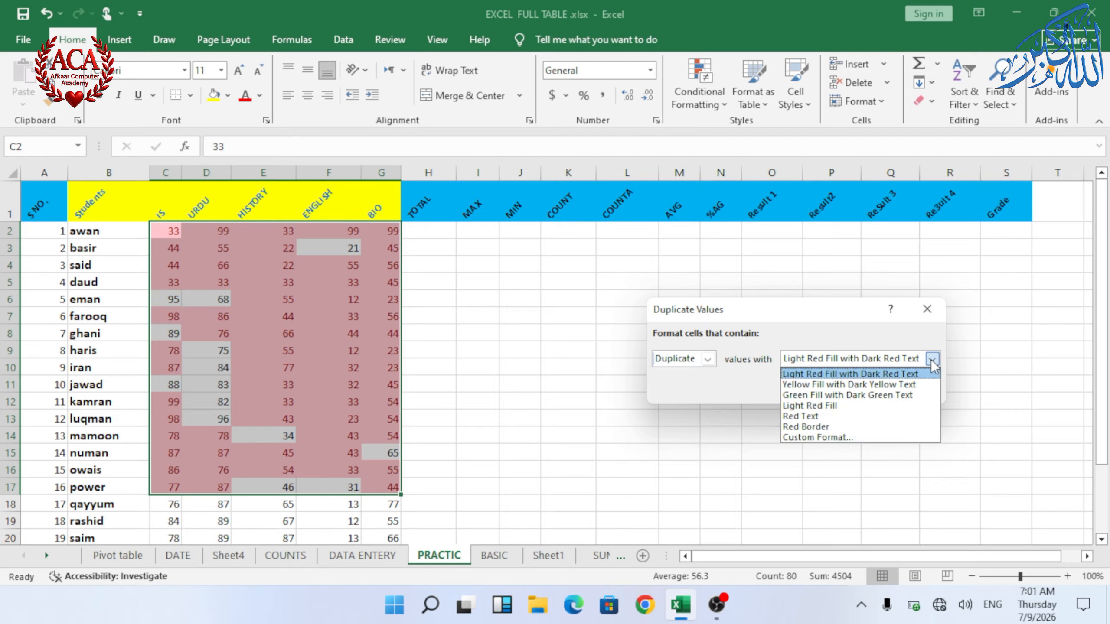
{"action": "left_click", "coordinate": [882, 396]}
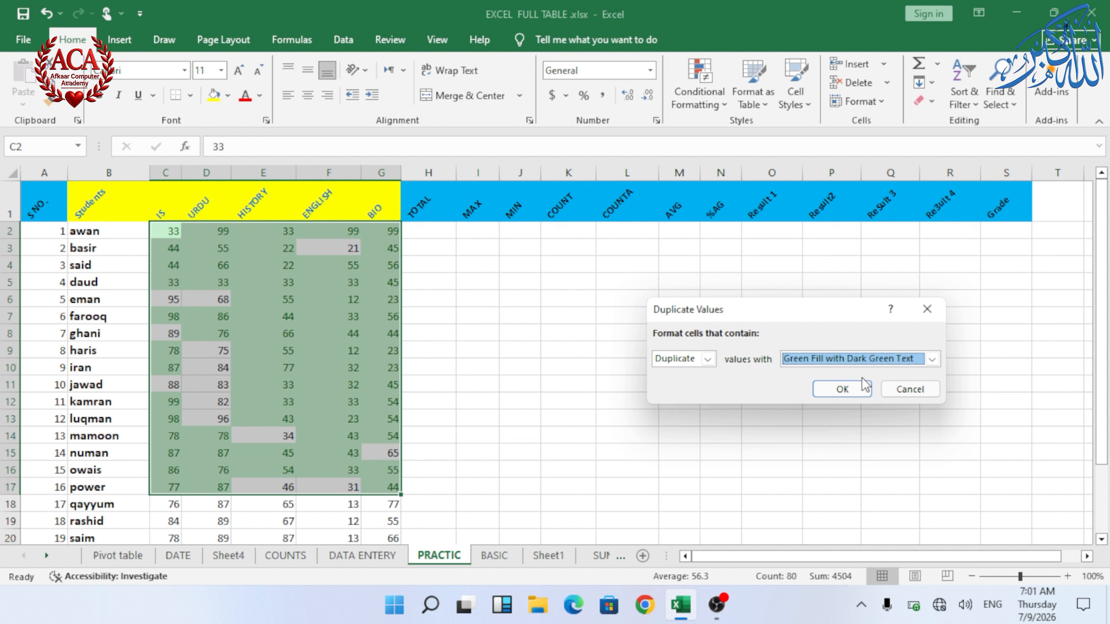
{"action": "left_click", "coordinate": [845, 388]}
Step: Examine the highlighted duplicate marks by selecting individual cells in the table
{"action": "left_click", "coordinate": [390, 295]}
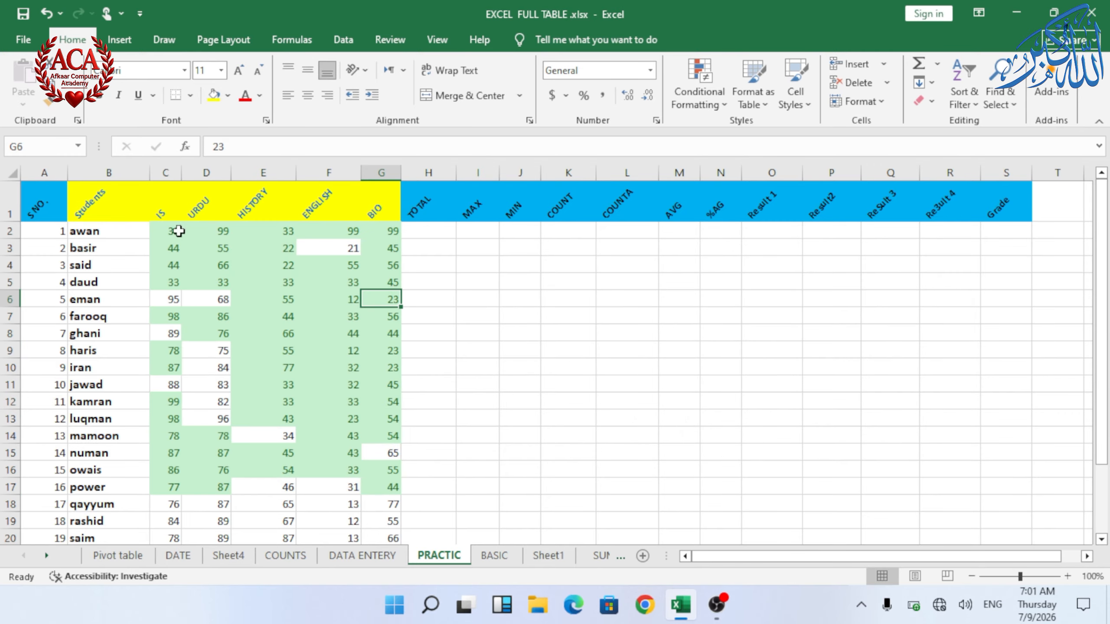
{"action": "left_click", "coordinate": [178, 231]}
{"action": "left_click", "coordinate": [285, 233]}
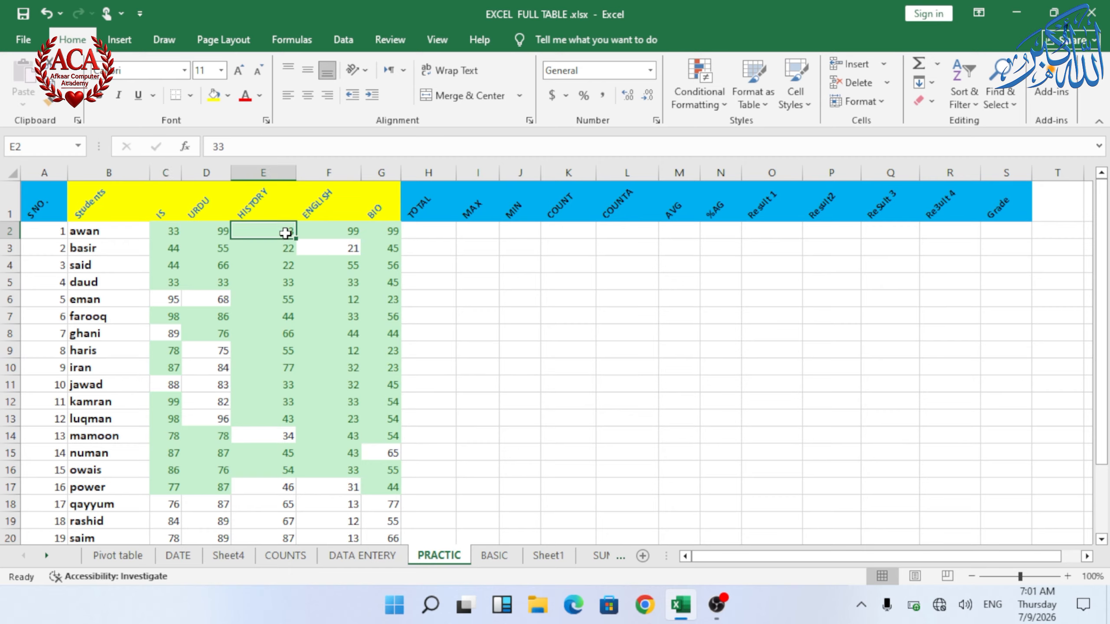
{"action": "left_click", "coordinate": [203, 229]}
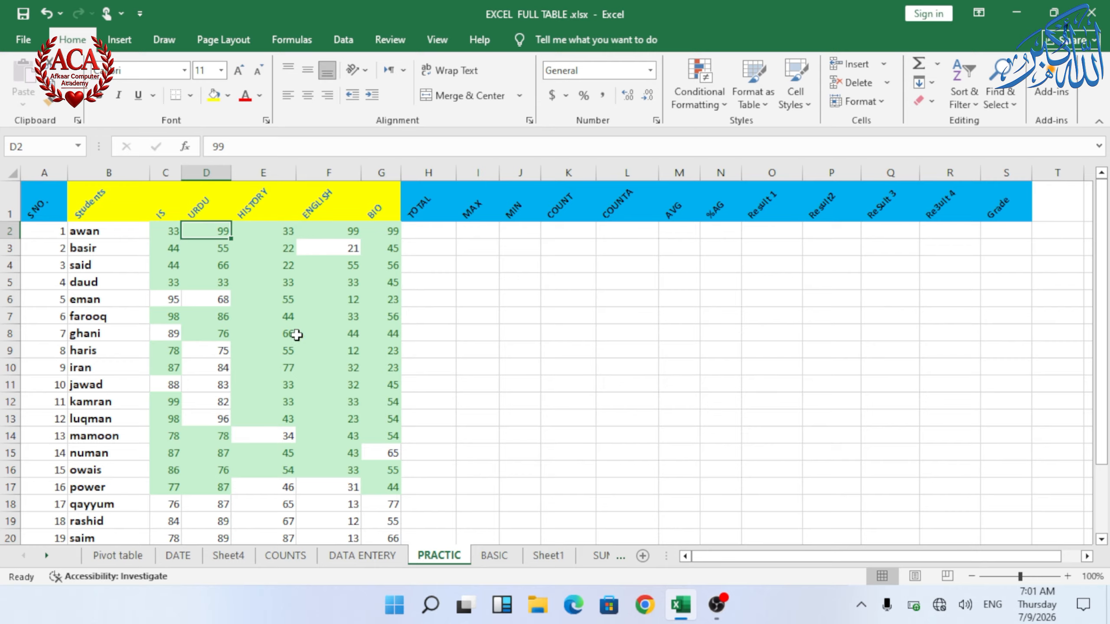
{"action": "left_click", "coordinate": [171, 304]}
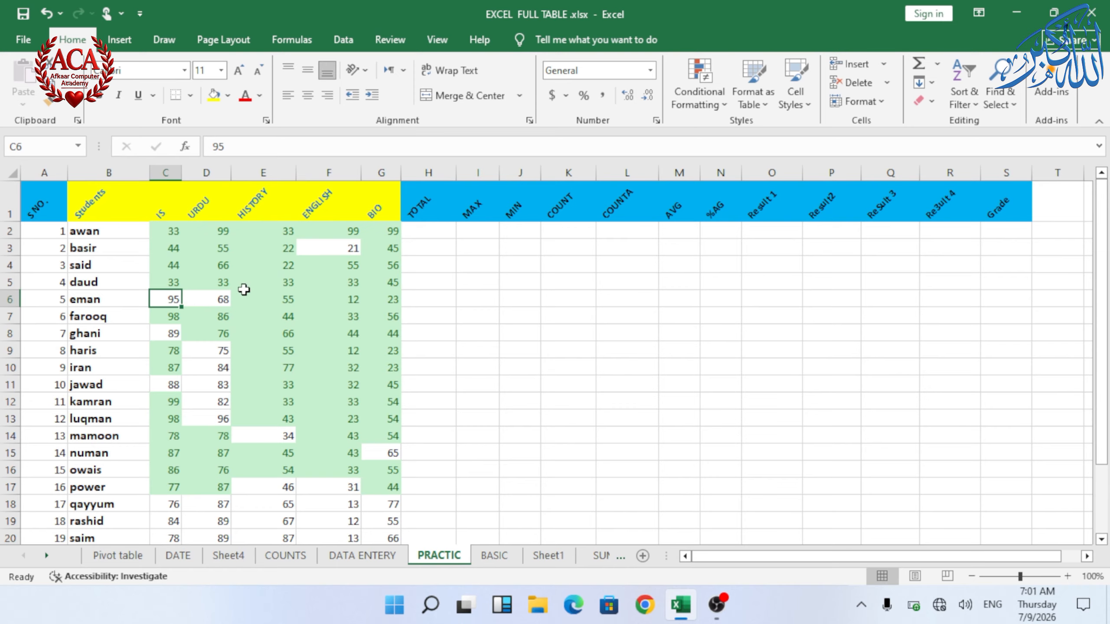
{"action": "left_click", "coordinate": [319, 247]}
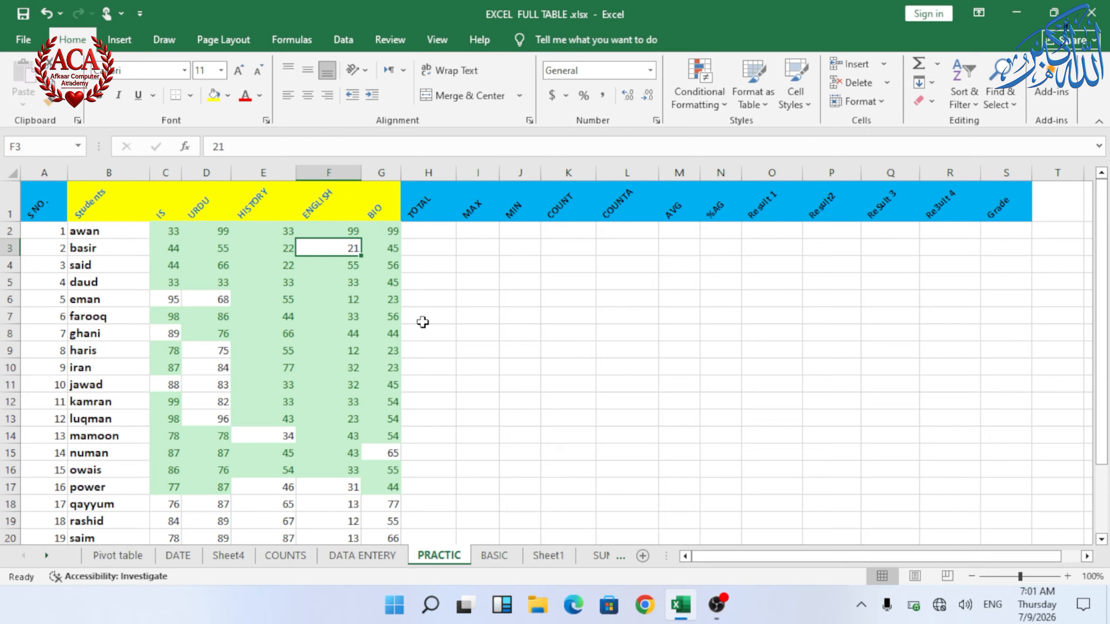
{"action": "left_click", "coordinate": [214, 248]}
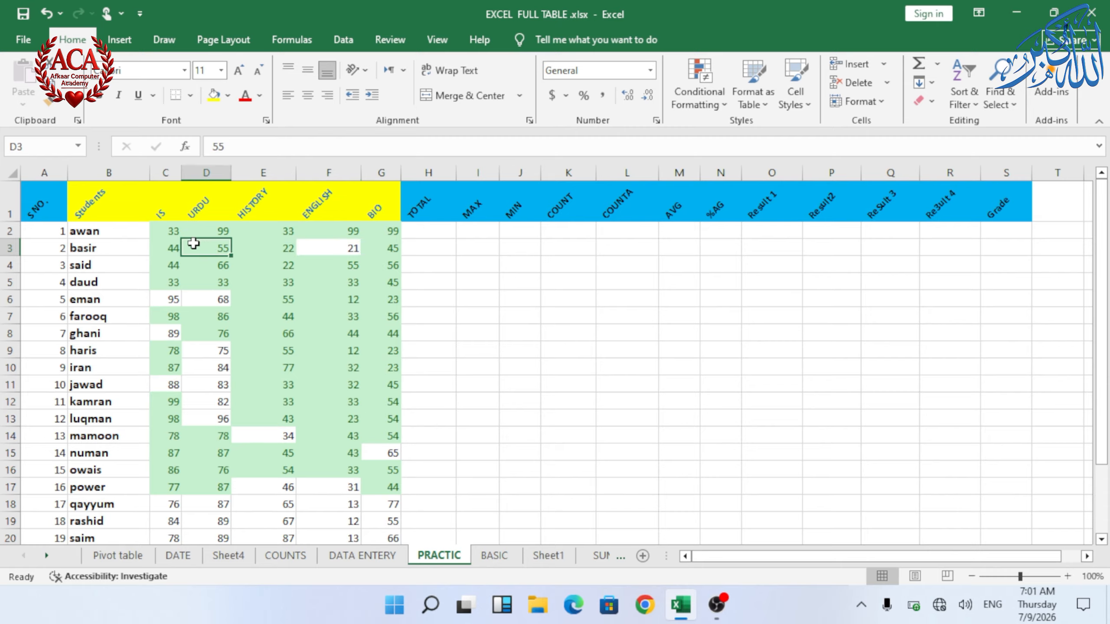
Step: Highlight unique values in C2:G17 with Light Red Fill with Dark Red Text
{"action": "left_click_drag", "start_coordinate": [165, 230], "coordinate": [381, 487]}
{"action": "left_click", "coordinate": [698, 83]}
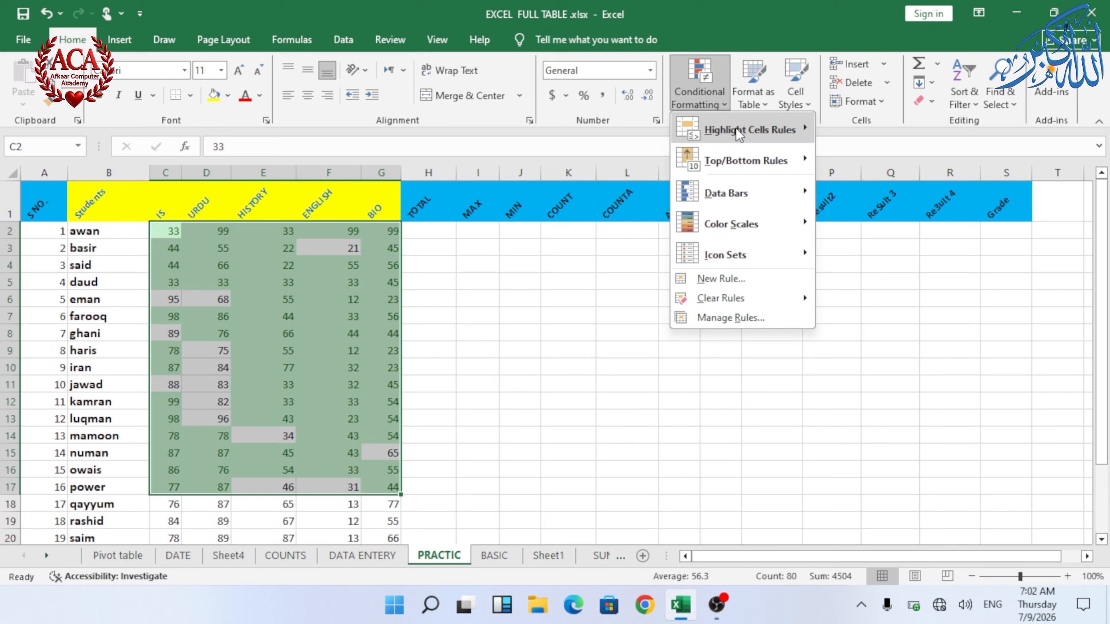
{"action": "mouse_move", "coordinate": [735, 127]}
{"action": "left_click", "coordinate": [867, 315]}
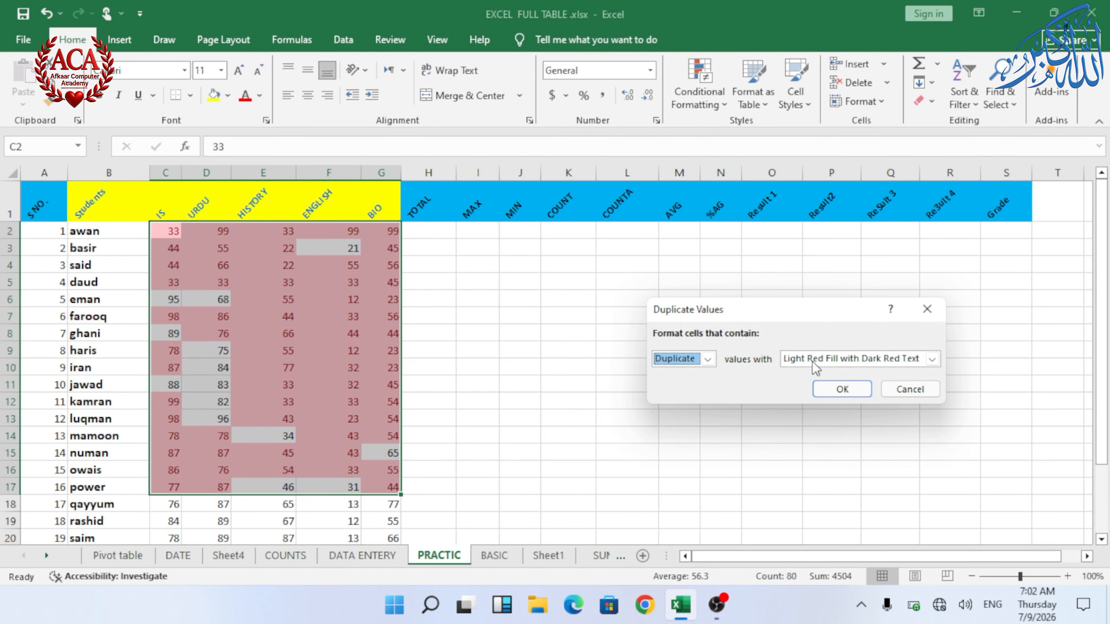
{"action": "left_click", "coordinate": [709, 361]}
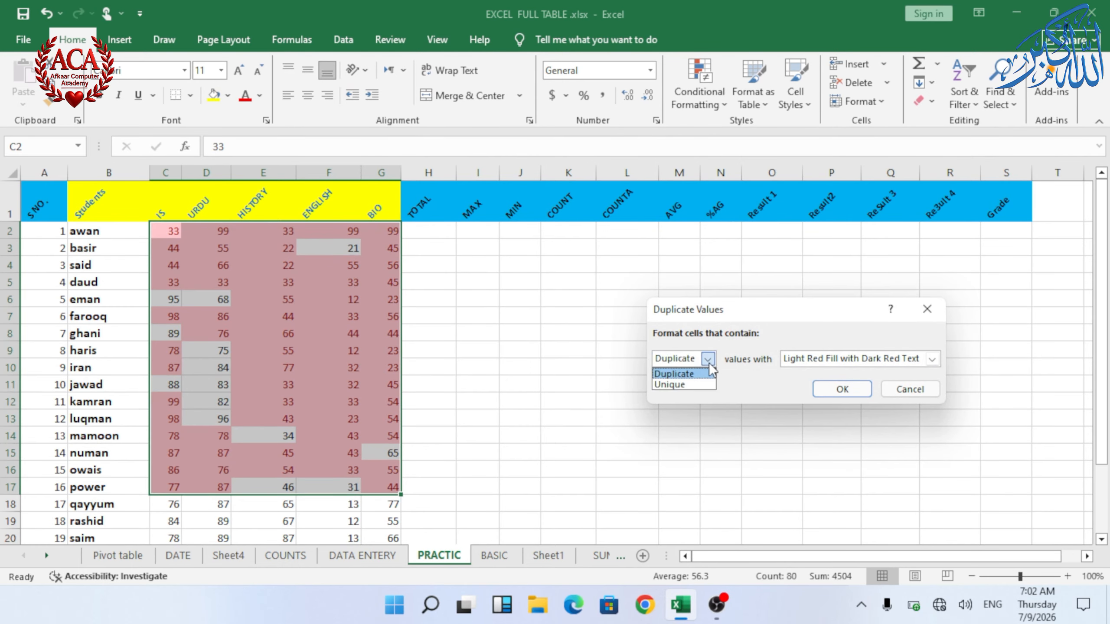
{"action": "left_click", "coordinate": [690, 384]}
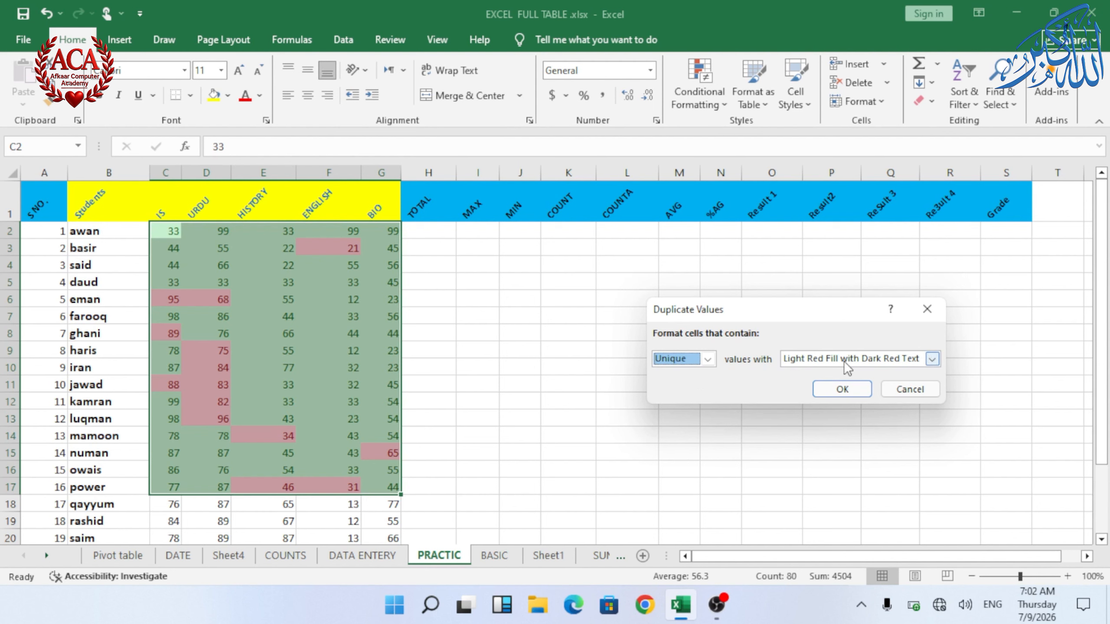
{"action": "left_click", "coordinate": [851, 389]}
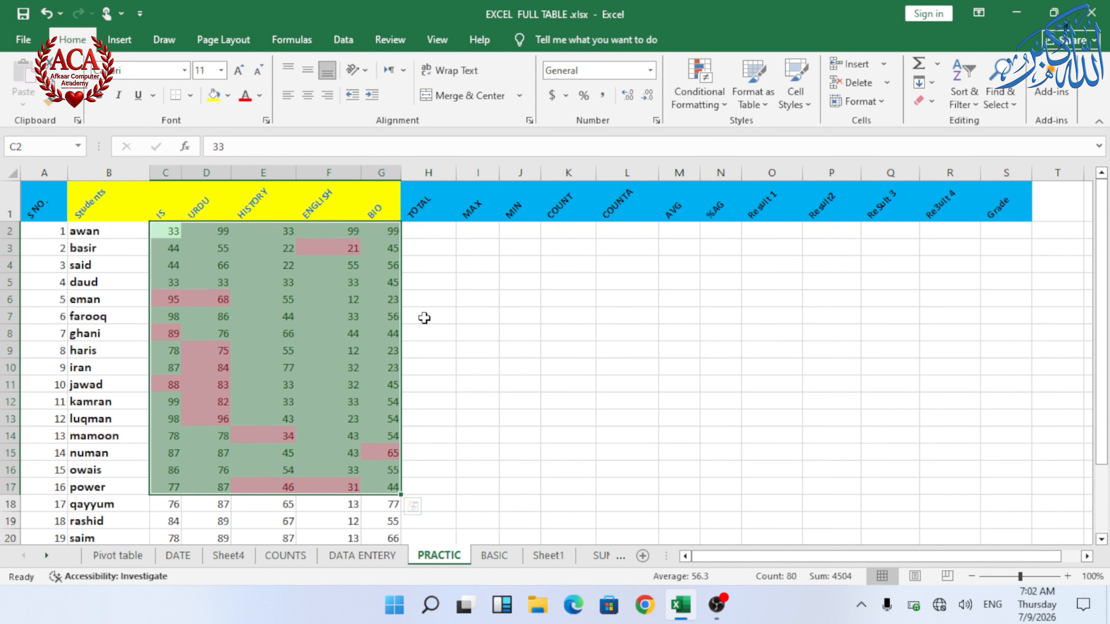
Step: Examine the unique marks highlighted in the table
{"action": "left_click", "coordinate": [354, 287]}
{"action": "left_click_drag", "start_coordinate": [174, 231], "coordinate": [263, 280]}
{"action": "left_click", "coordinate": [426, 332]}
{"action": "left_click", "coordinate": [326, 247]}
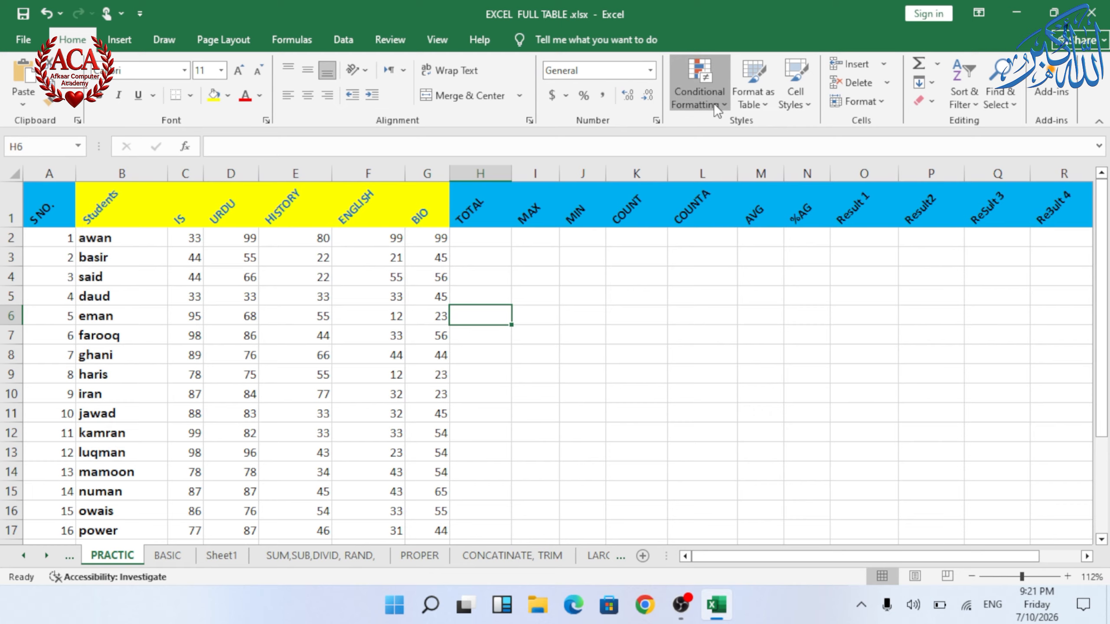
Step: On the BASIC sheet, highlight the top 5 ABTAIND values in H2:H21 with Green Fill with Dark Green Text
{"action": "left_click", "coordinate": [713, 102]}
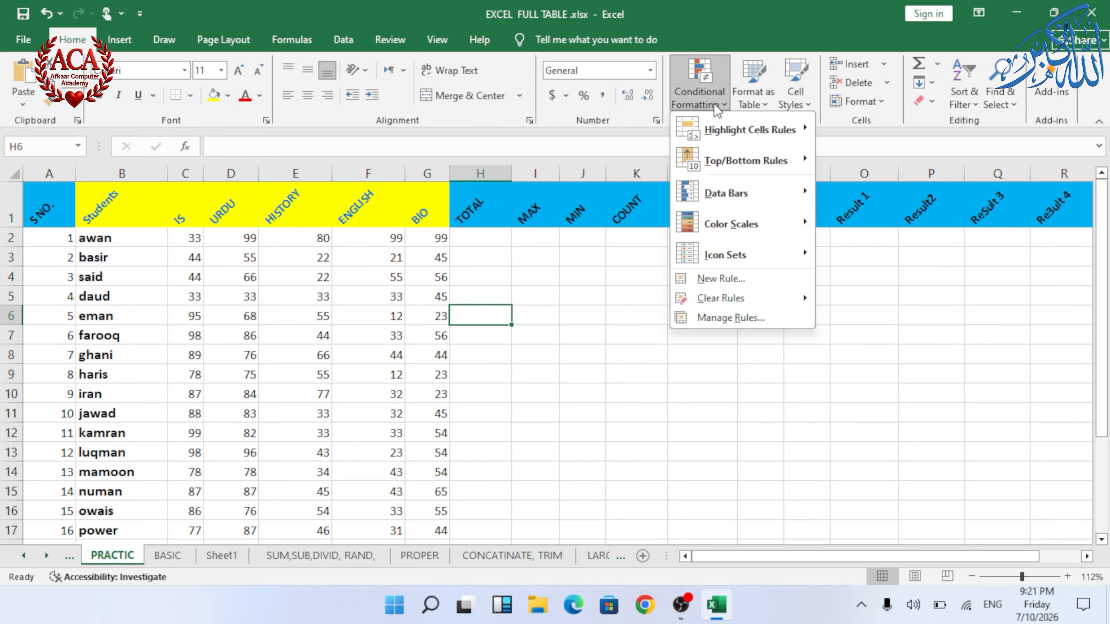
{"action": "mouse_move", "coordinate": [715, 172]}
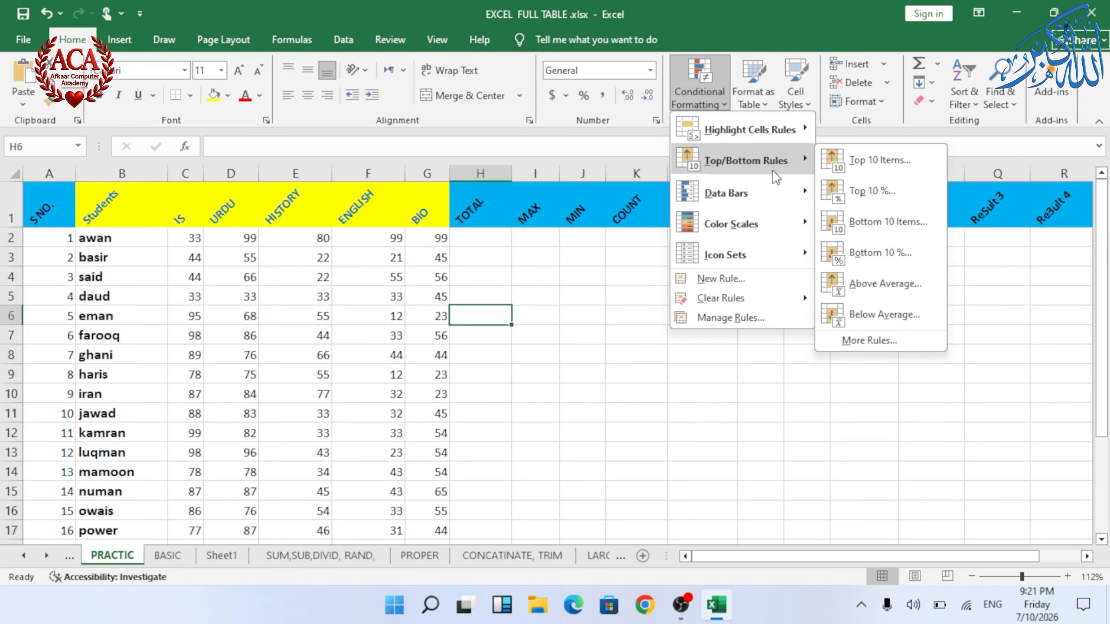
{"action": "left_click", "coordinate": [170, 567]}
{"action": "left_click", "coordinate": [167, 556]}
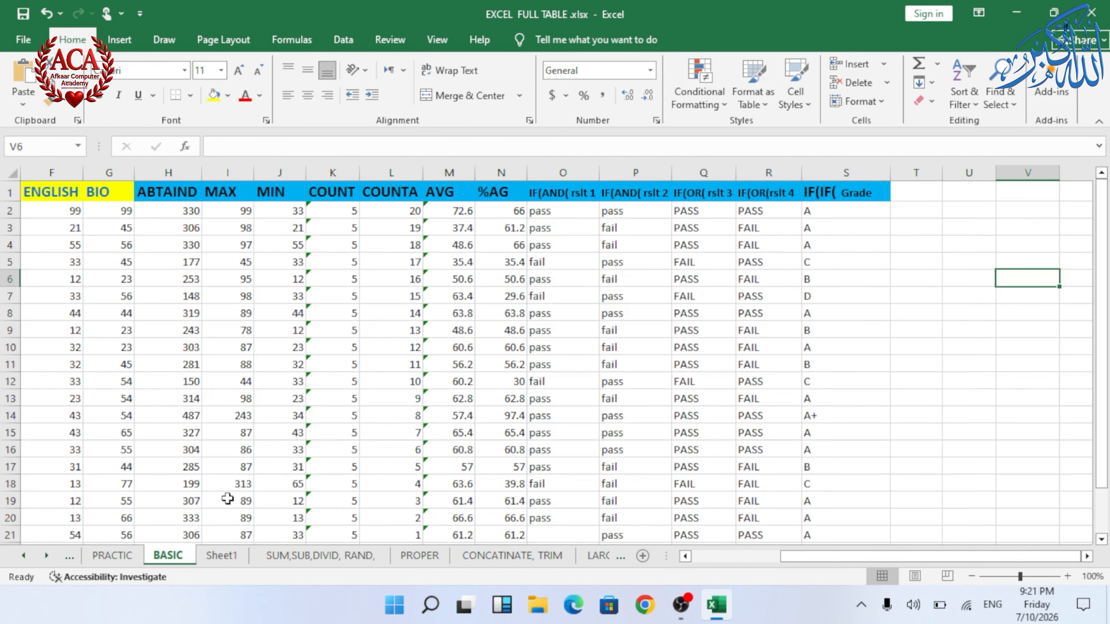
{"action": "left_click", "coordinate": [617, 246]}
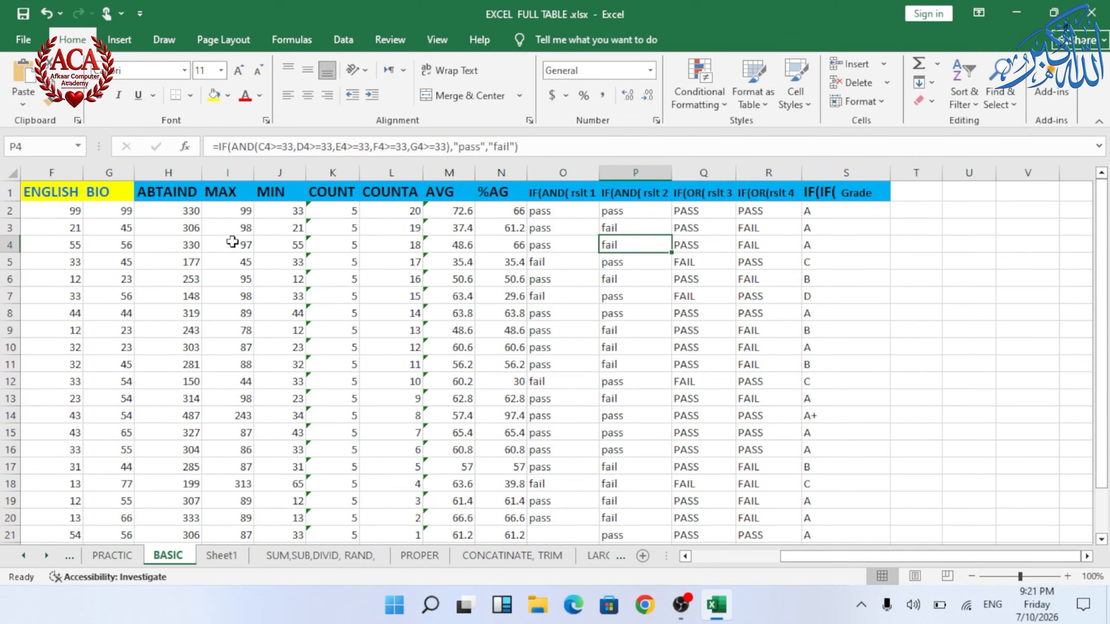
{"action": "left_click_drag", "start_coordinate": [190, 210], "coordinate": [185, 468]}
{"action": "scroll", "coordinate": [603, 172], "scroll_direction": "up", "scroll_amount": 1}
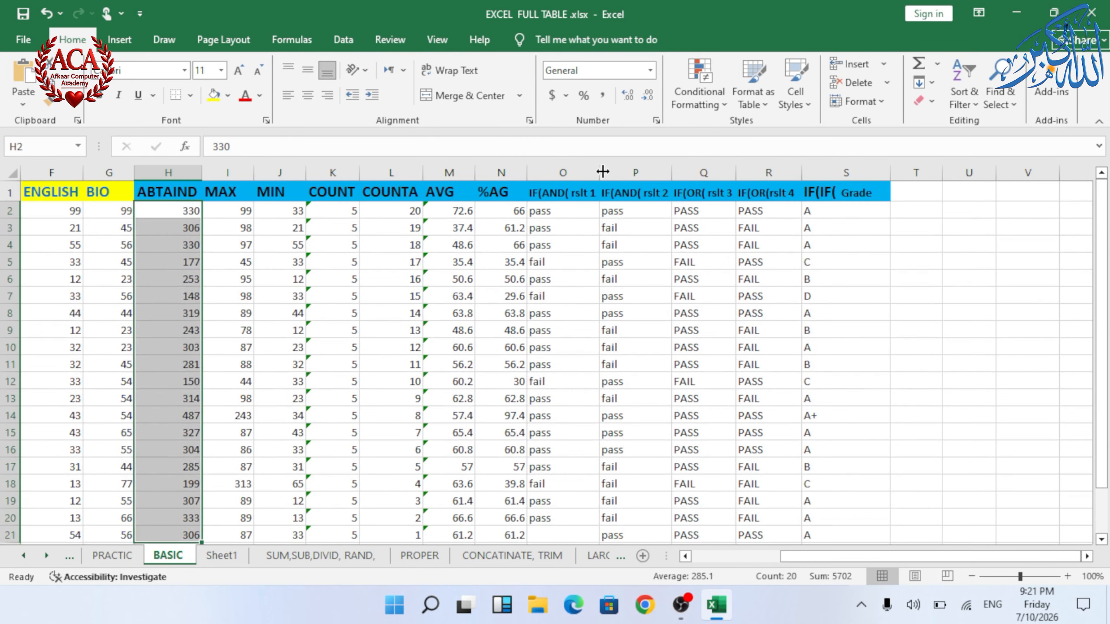
{"action": "left_click", "coordinate": [677, 99]}
{"action": "mouse_move", "coordinate": [731, 158]}
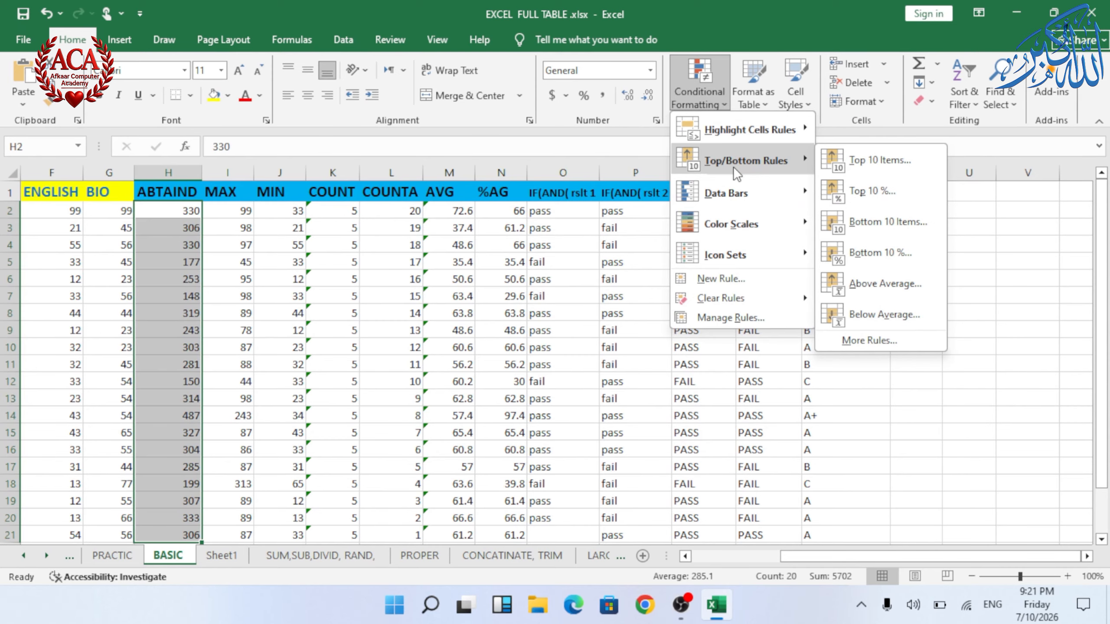
{"action": "left_click", "coordinate": [879, 166]}
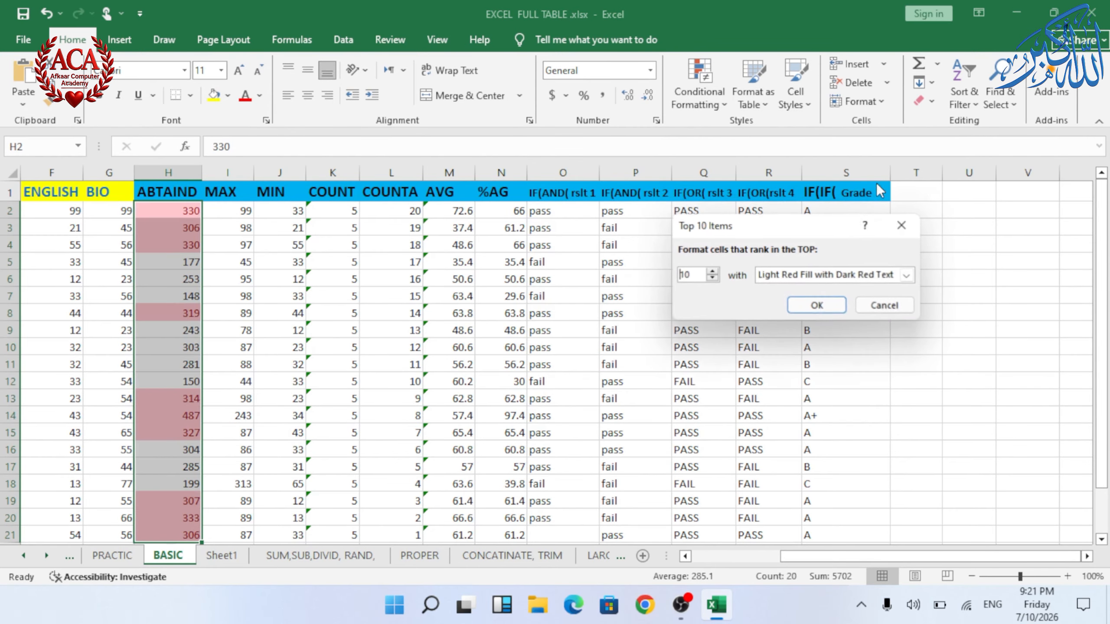
{"action": "left_click", "coordinate": [712, 277]}
{"action": "left_click", "coordinate": [713, 277]}
{"action": "left_click", "coordinate": [713, 277]}
{"action": "left_click", "coordinate": [712, 277]}
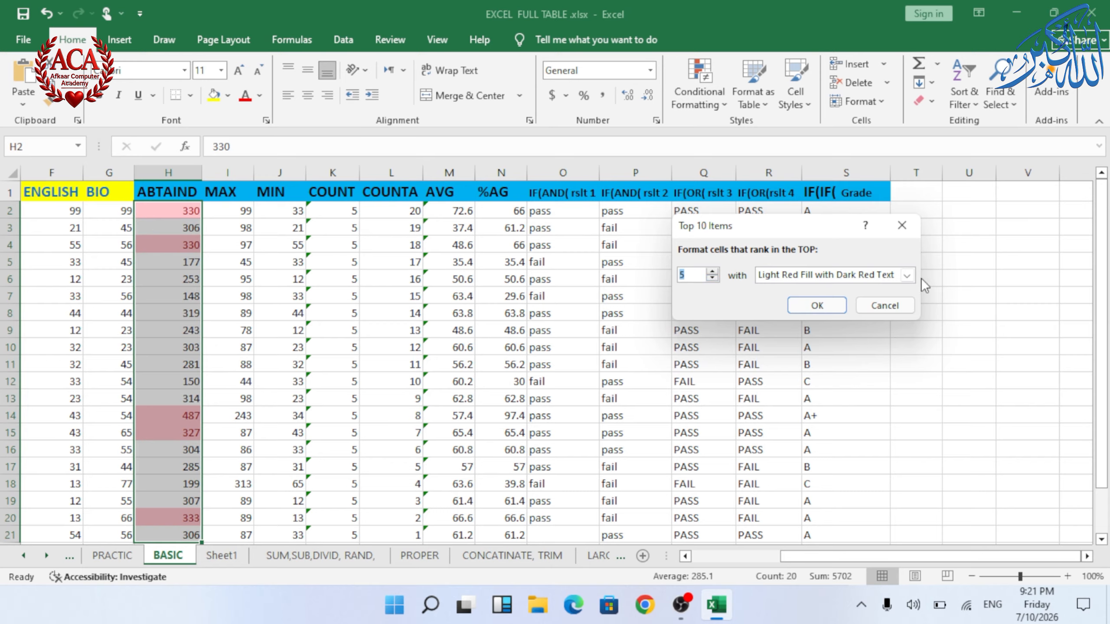
{"action": "left_click", "coordinate": [906, 275]}
{"action": "left_click", "coordinate": [861, 307]}
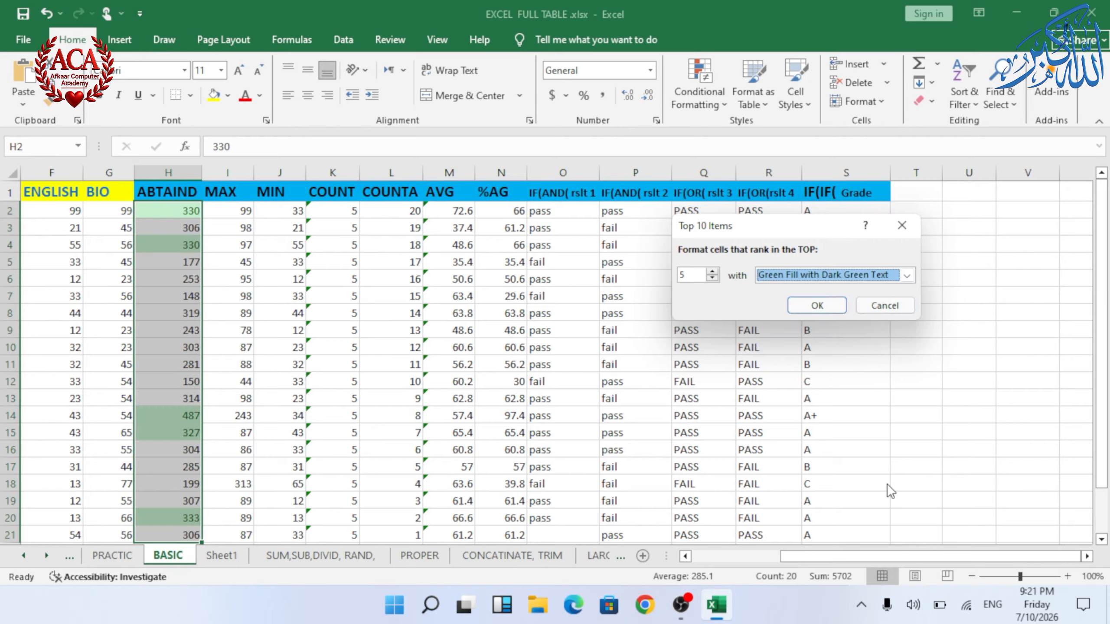
{"action": "left_click", "coordinate": [816, 306]}
Step: Highlight the top 5% of ABTAIND values in H1:H21 with Yellow Fill with Dark Yellow Text
{"action": "left_click", "coordinate": [168, 296]}
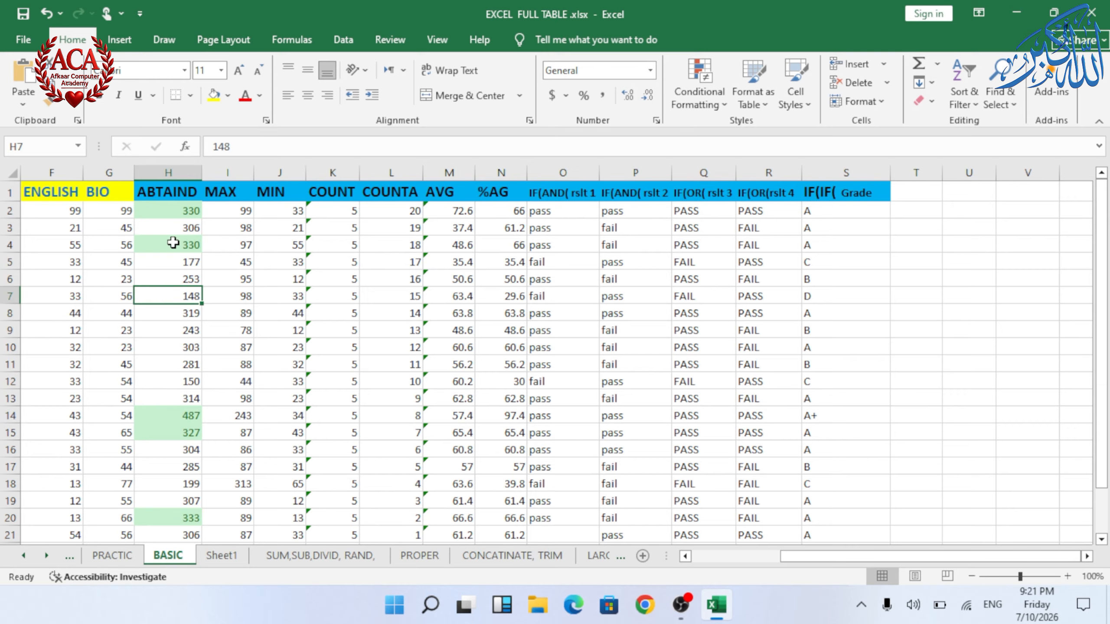
{"action": "left_click", "coordinate": [173, 193]}
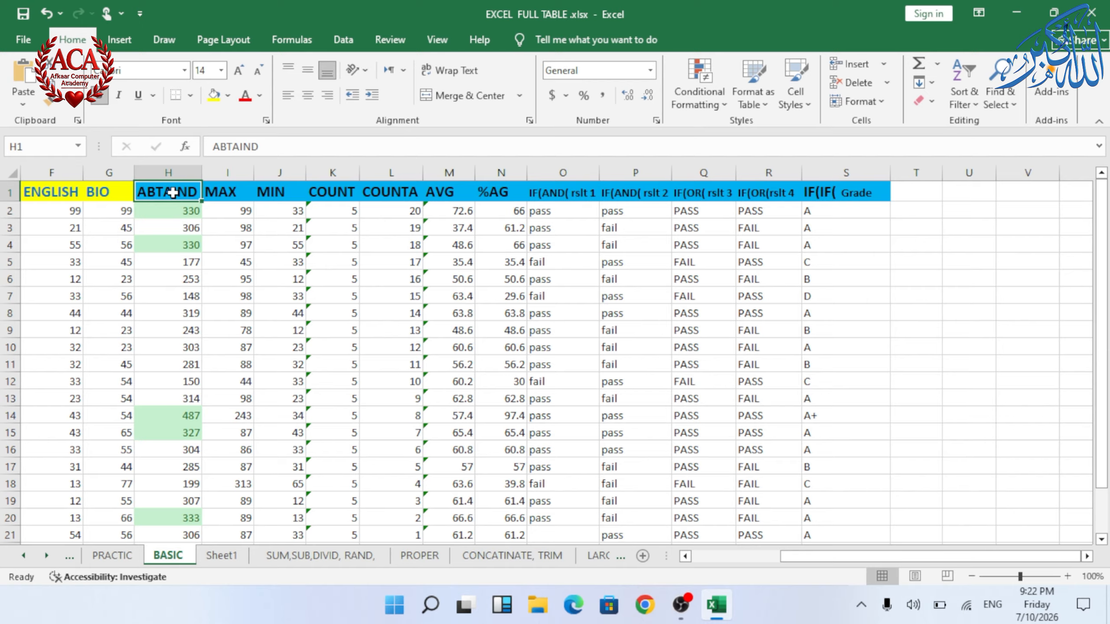
{"action": "key", "text": "ctrl+shift+Down"}
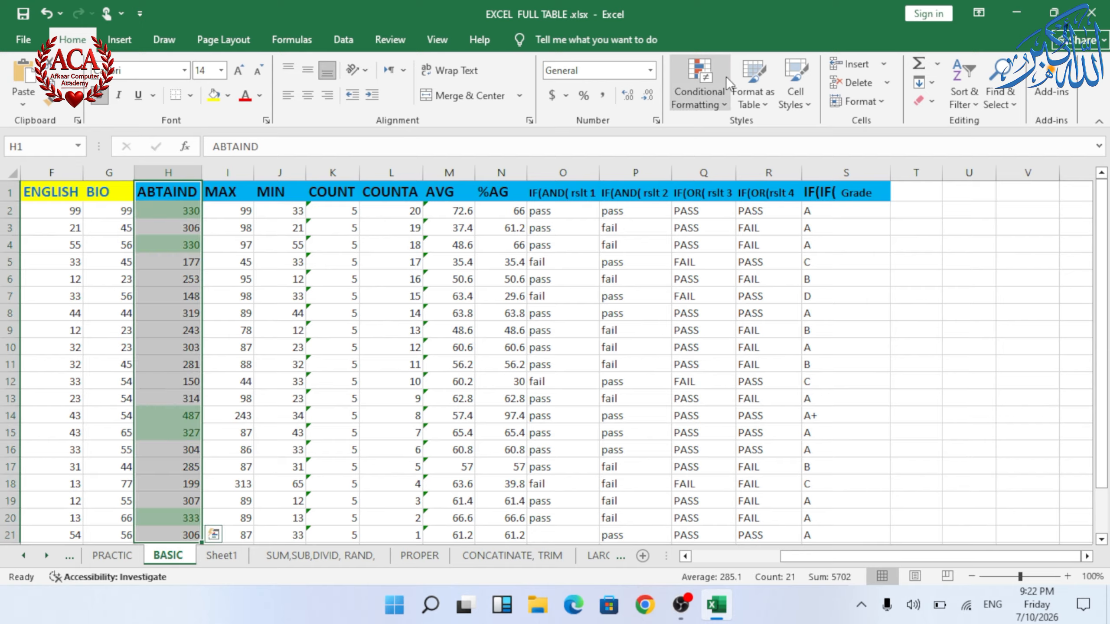
{"action": "left_click", "coordinate": [725, 77]}
{"action": "mouse_move", "coordinate": [740, 154]}
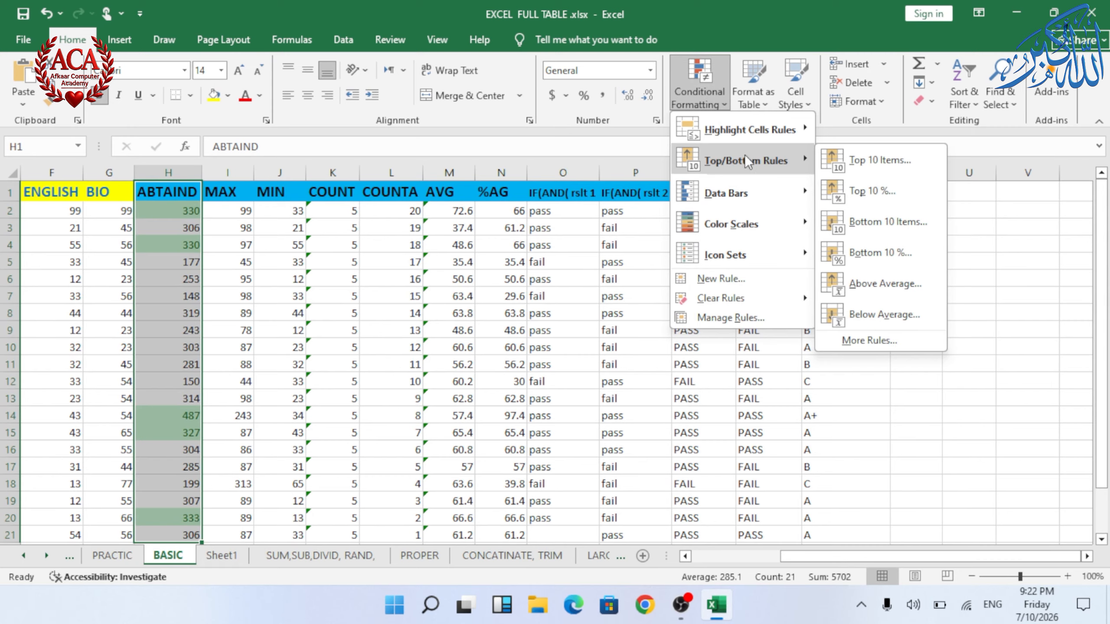
{"action": "left_click", "coordinate": [877, 191]}
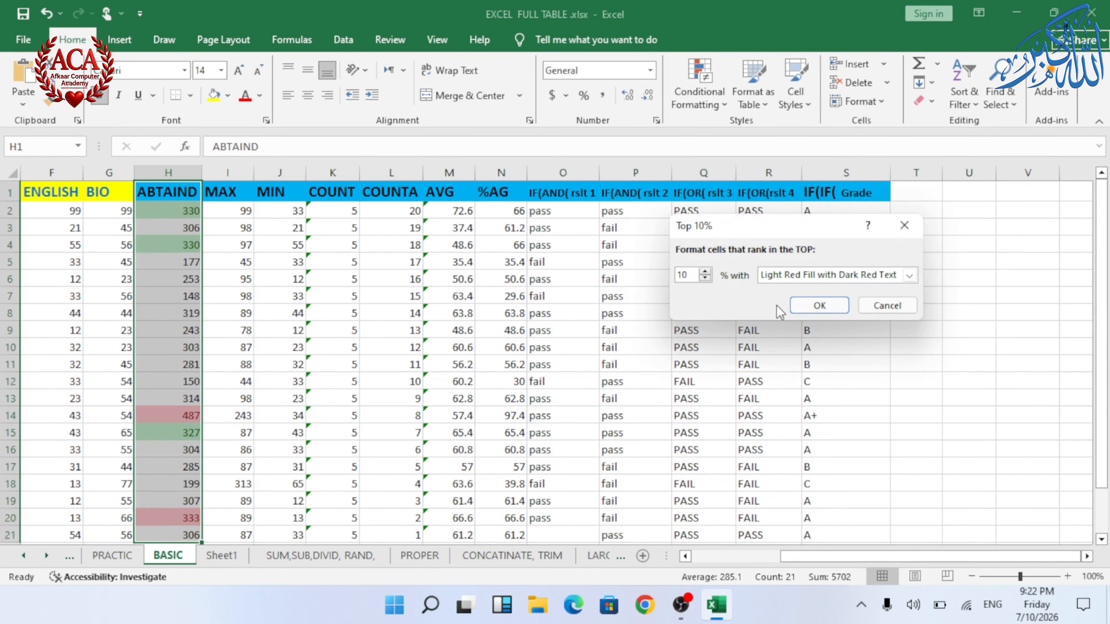
{"action": "left_click", "coordinate": [705, 278]}
{"action": "left_click", "coordinate": [705, 278]}
{"action": "left_click", "coordinate": [911, 275]}
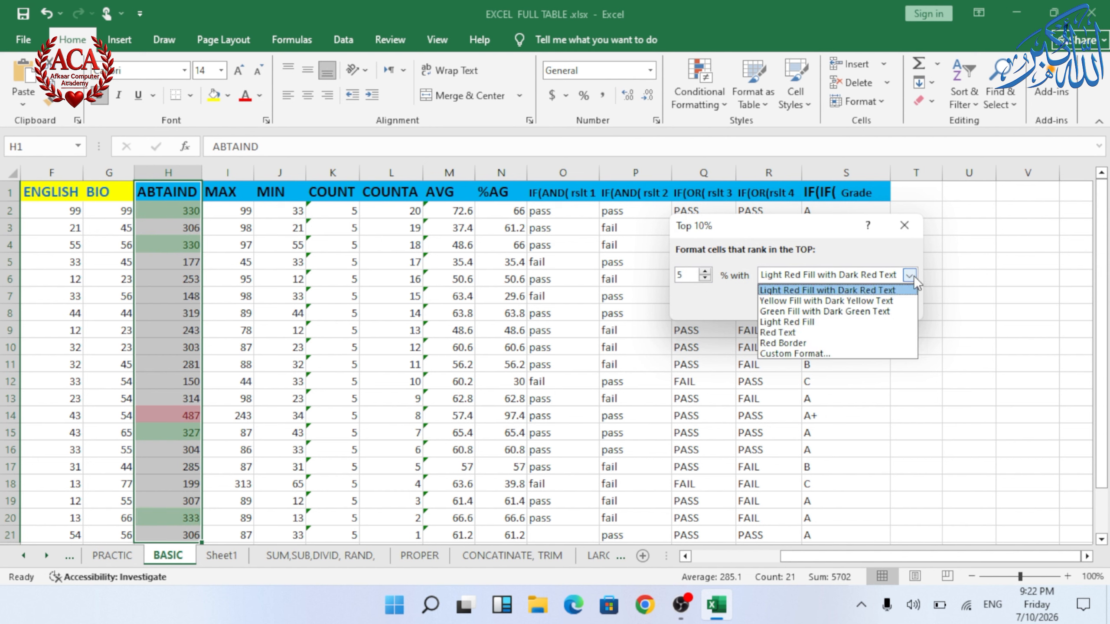
{"action": "left_click", "coordinate": [878, 301]}
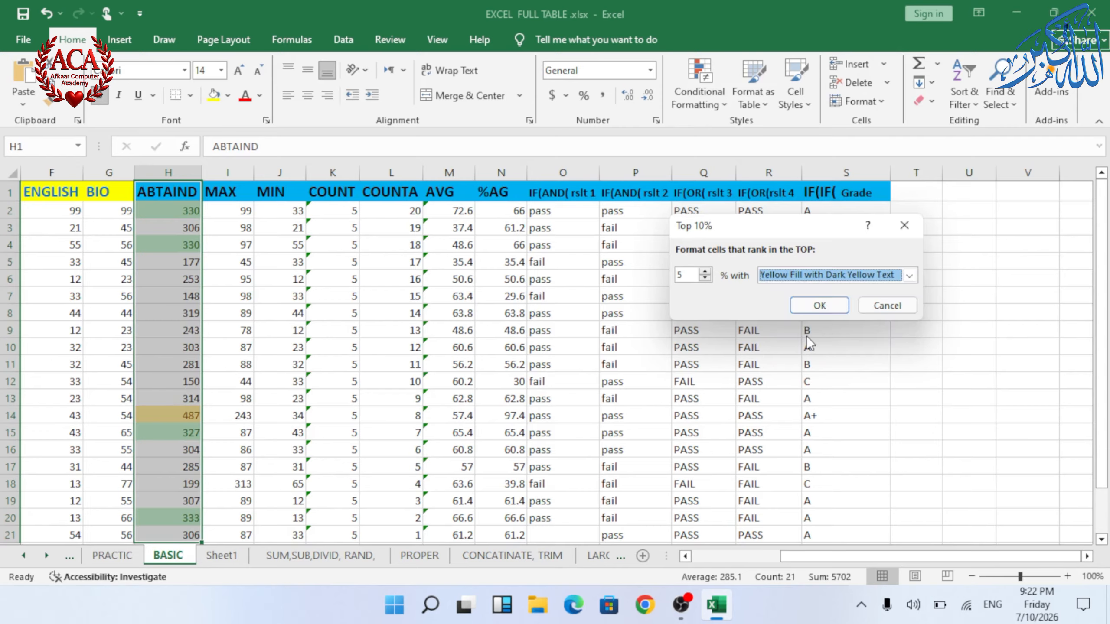
{"action": "left_click", "coordinate": [816, 308]}
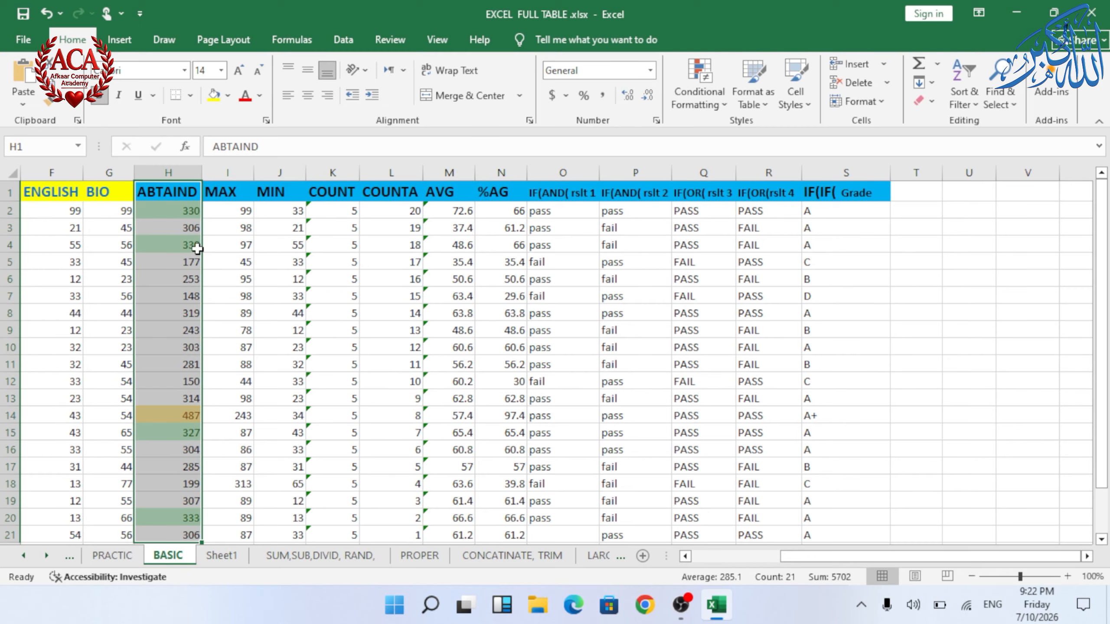
Step: On the PRACTIC sheet, highlight the bottom 5 TOTAL values in H2:H21 with Light Red Fill with Dark Red Text
{"action": "left_click", "coordinate": [244, 383]}
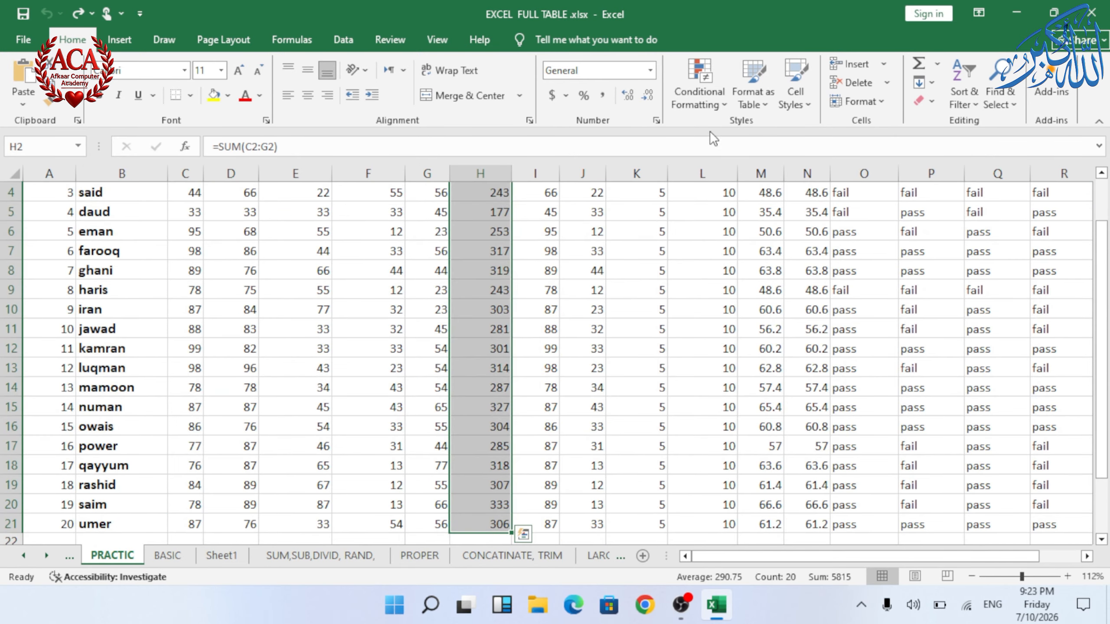
{"action": "left_click", "coordinate": [704, 99]}
{"action": "mouse_move", "coordinate": [761, 159]}
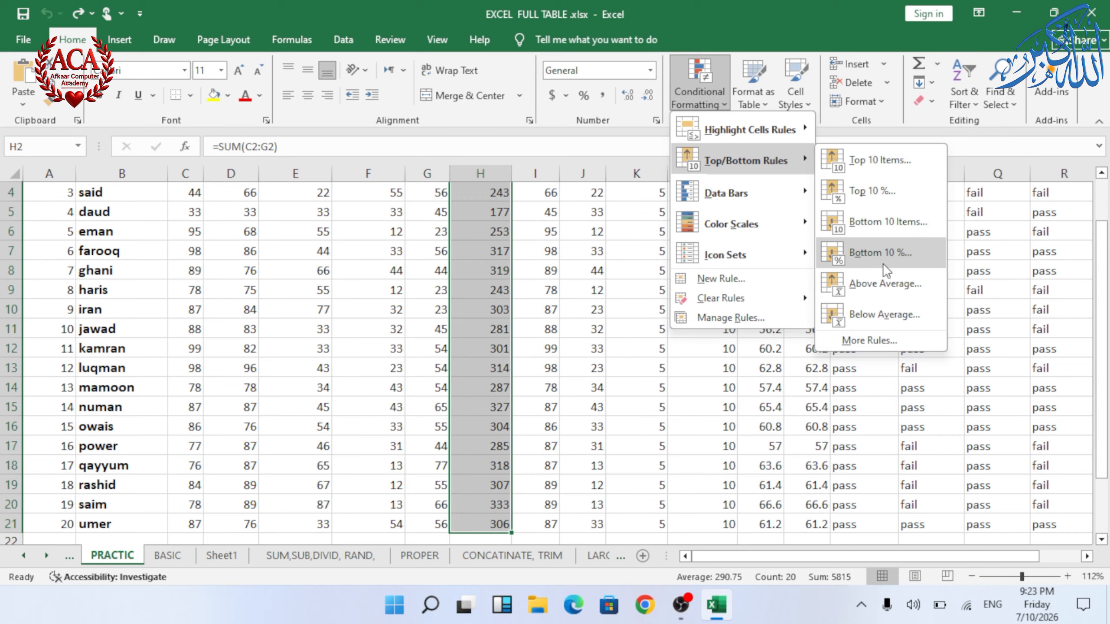
{"action": "left_click", "coordinate": [888, 221]}
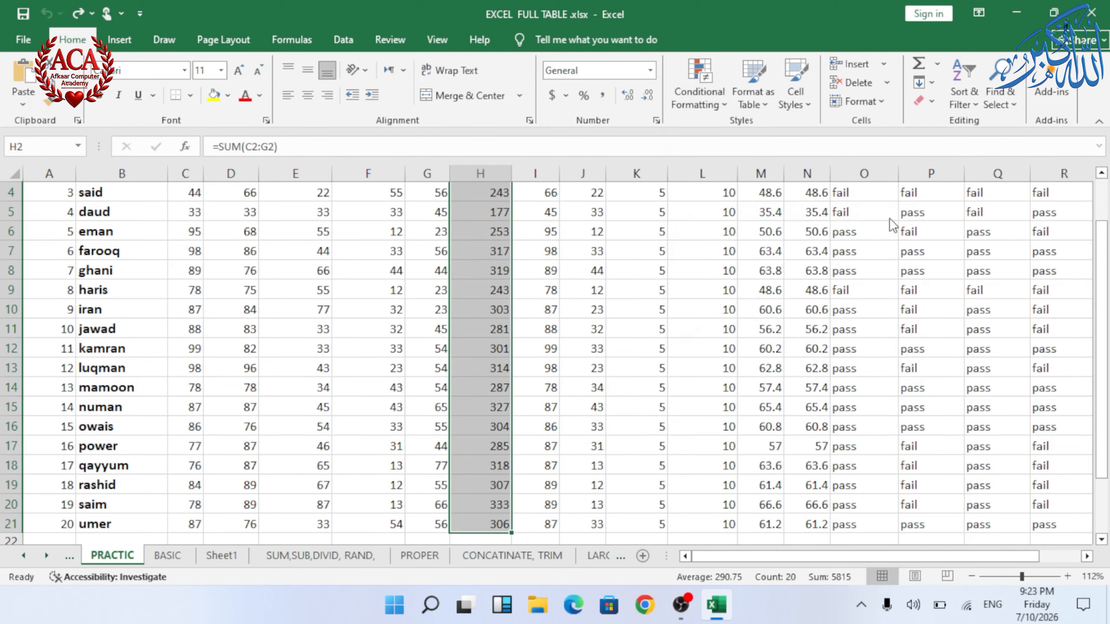
{"action": "left_click", "coordinate": [710, 278]}
{"action": "left_click", "coordinate": [710, 278]}
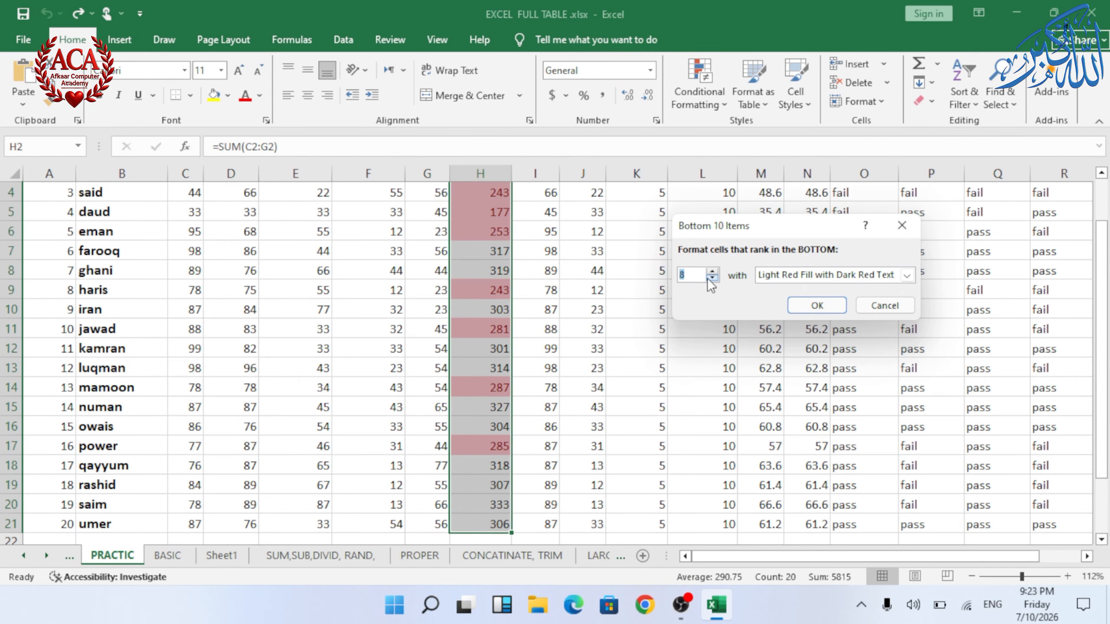
{"action": "left_click", "coordinate": [710, 278]}
{"action": "left_click", "coordinate": [710, 278]}
{"action": "left_click", "coordinate": [710, 279]}
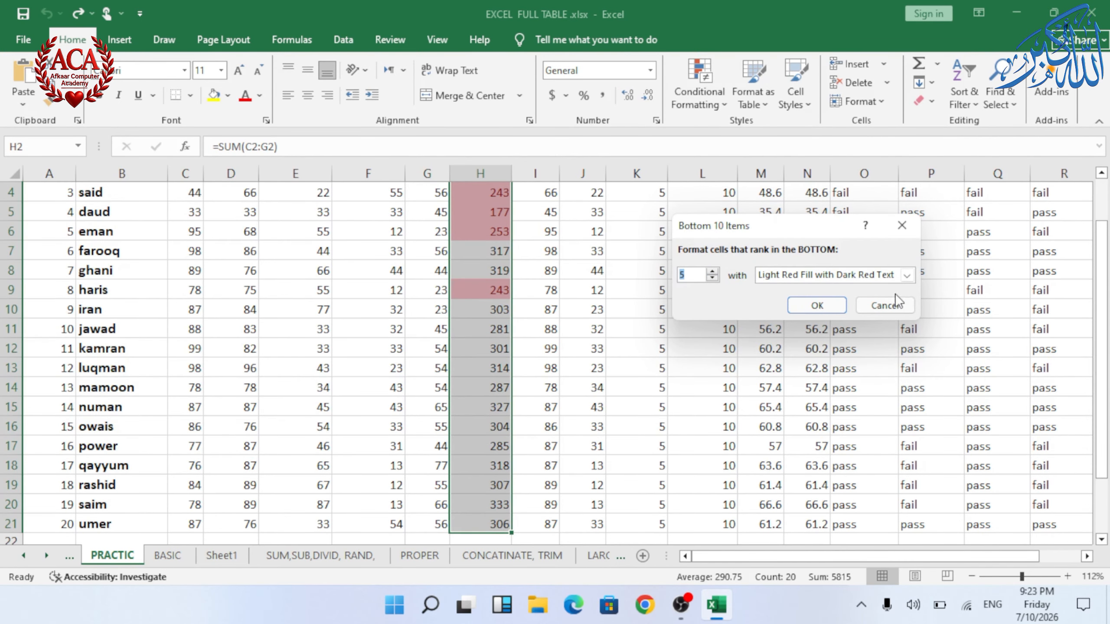
{"action": "left_click", "coordinate": [819, 304]}
Step: Undo the bottom 5 highlighting rule on the TOTAL column
{"action": "scroll", "coordinate": [578, 314], "scroll_direction": "up", "scroll_amount": 1}
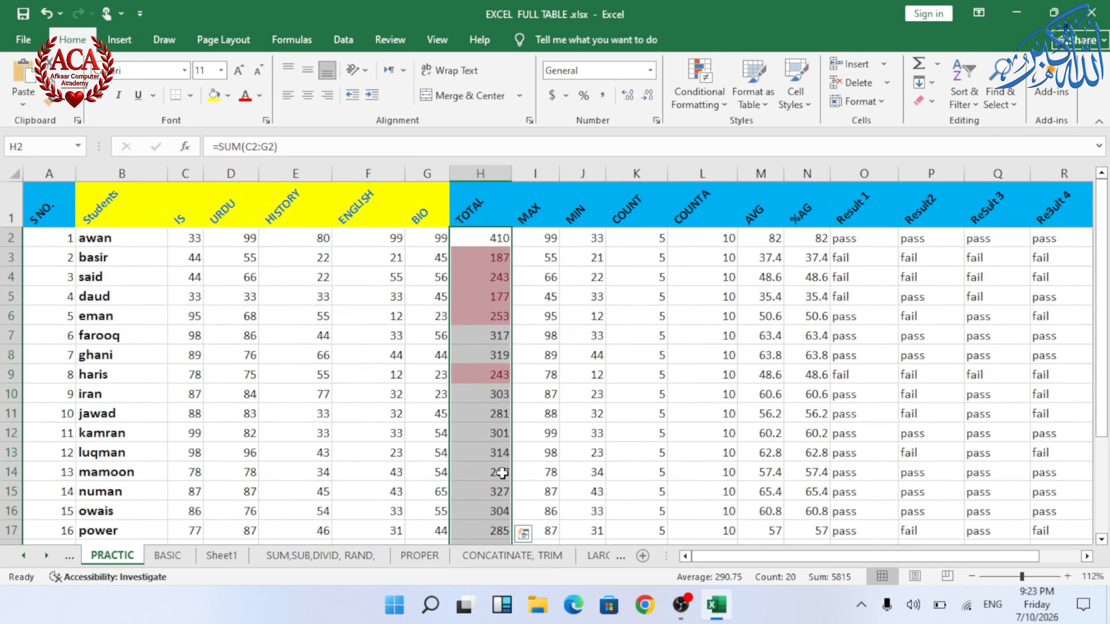
{"action": "left_click", "coordinate": [719, 92]}
{"action": "mouse_move", "coordinate": [764, 168]}
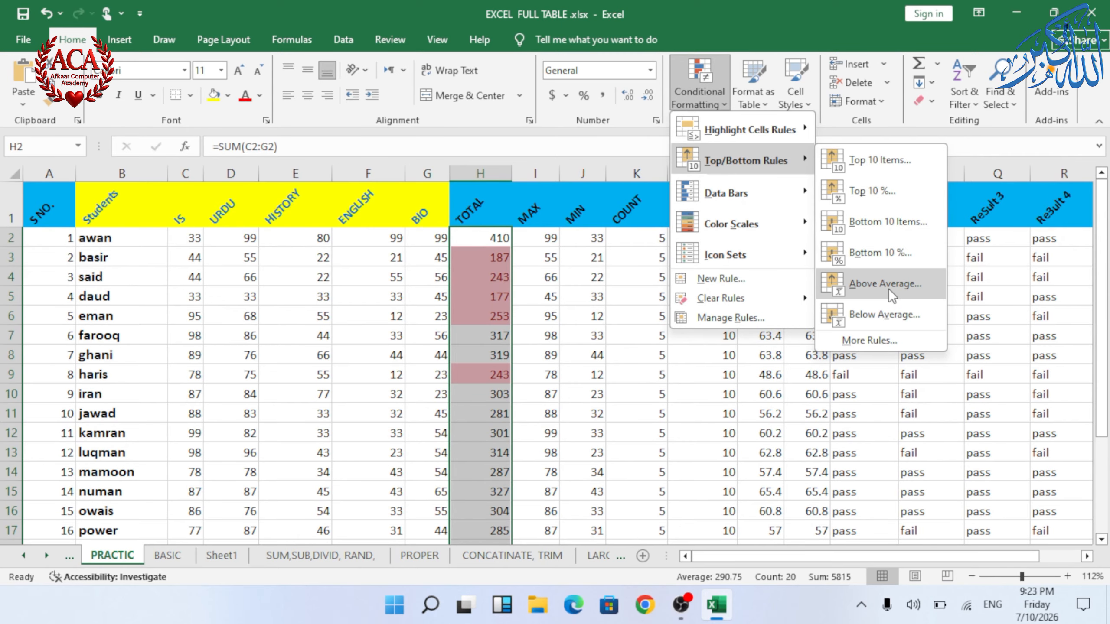
{"action": "key", "text": "Escape"}
{"action": "key", "text": "Escape"}
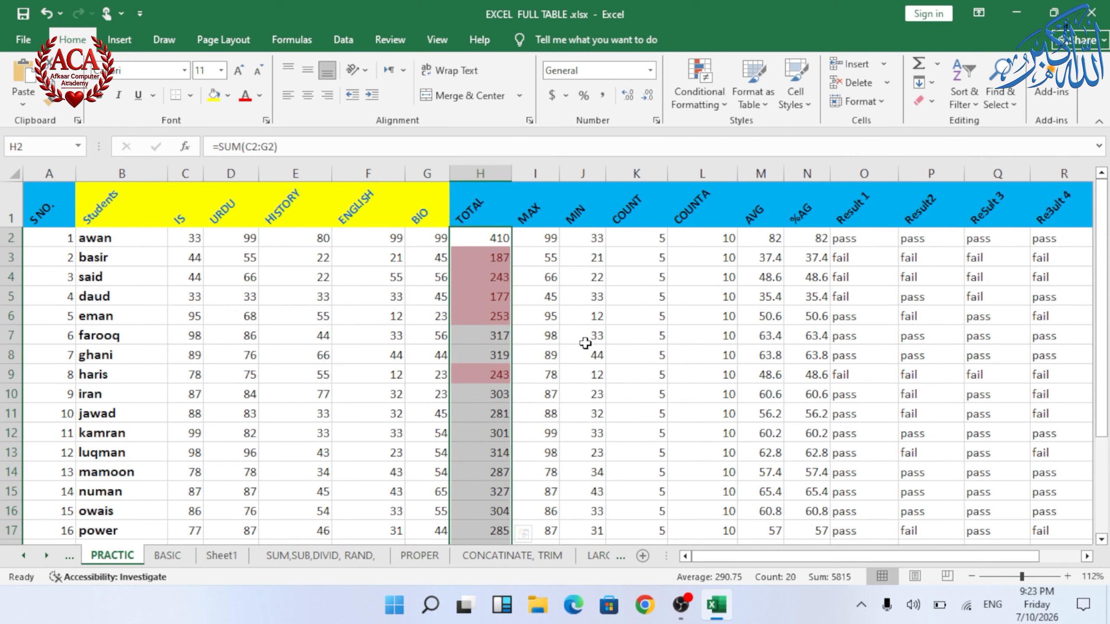
{"action": "key", "text": "ctrl+z"}
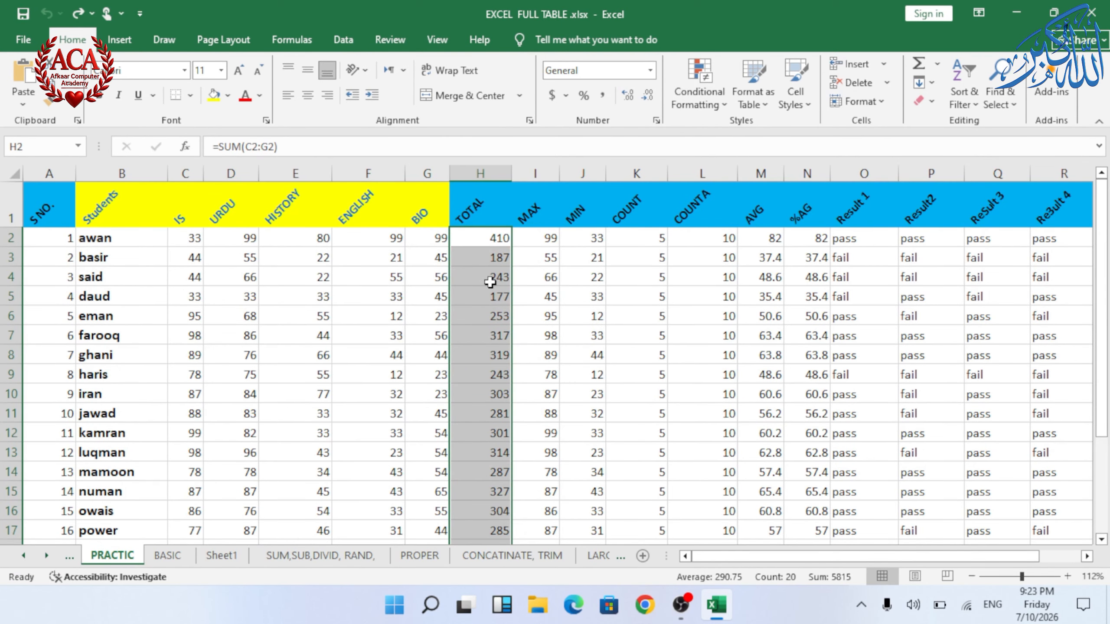
Step: Apply red gradient fill data bars to the subject marks in C2:G21
{"action": "left_click", "coordinate": [719, 104]}
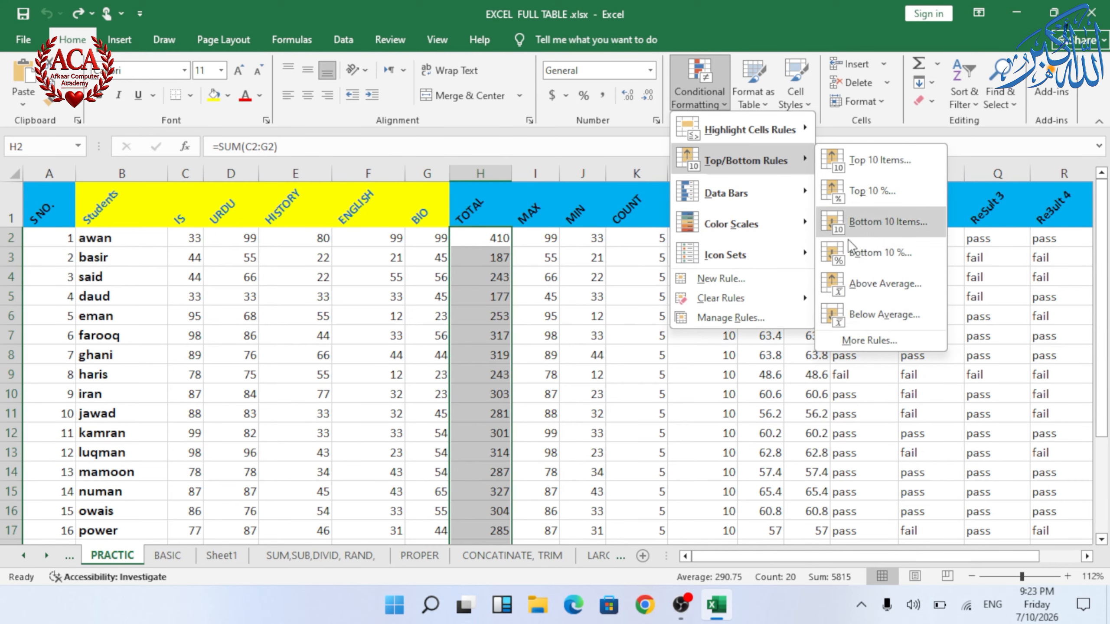
{"action": "left_click", "coordinate": [849, 284]}
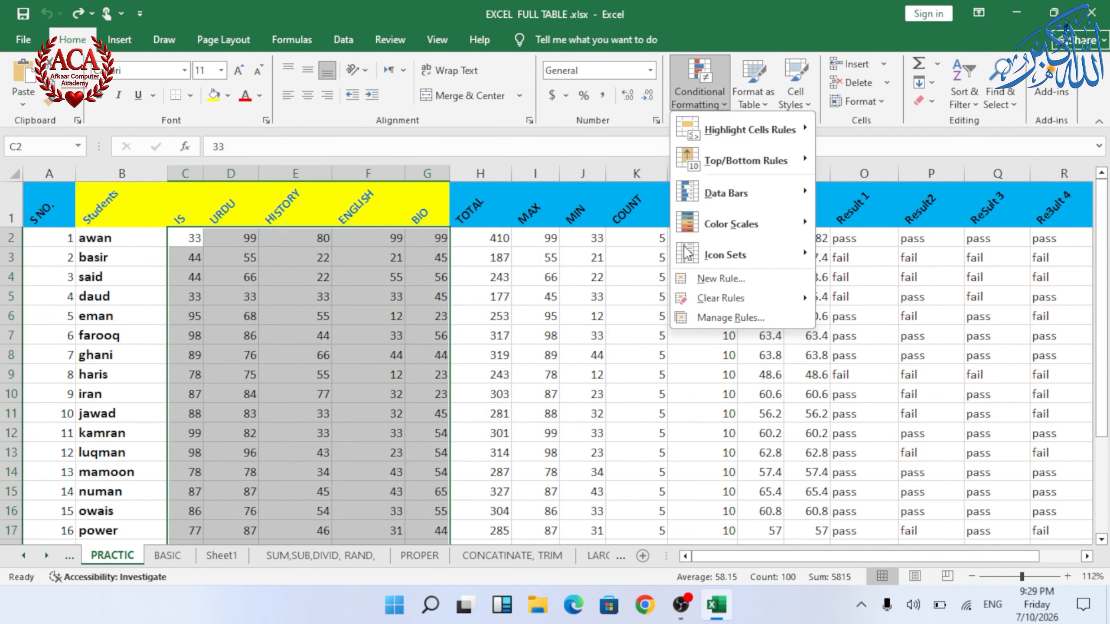
{"action": "mouse_move", "coordinate": [722, 194]}
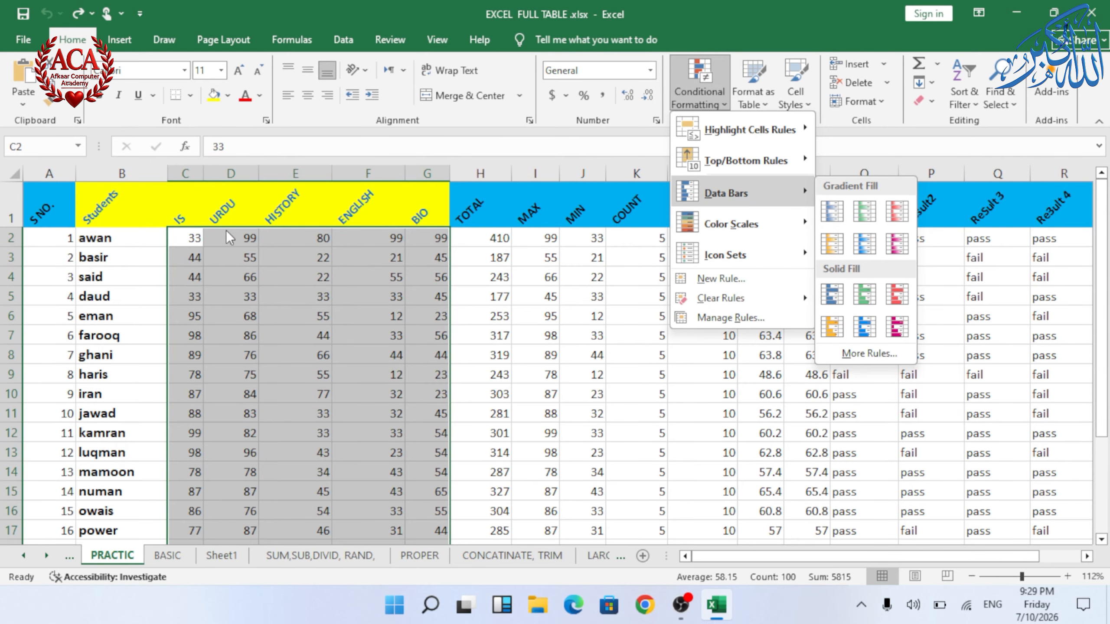
{"action": "scroll", "coordinate": [258, 433], "scroll_direction": "down", "scroll_amount": 3}
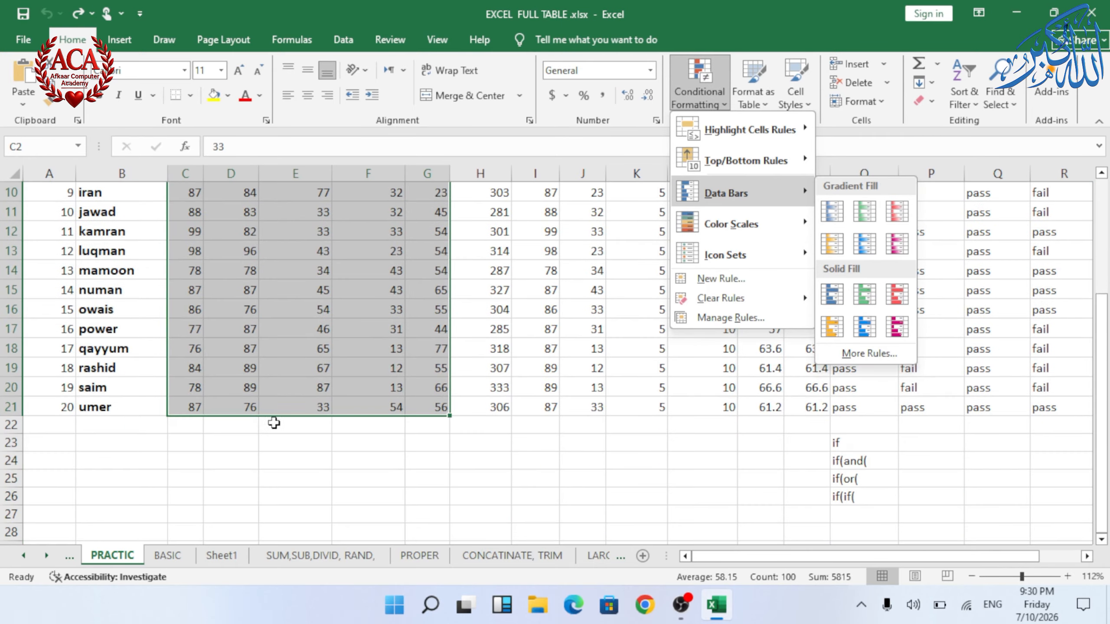
{"action": "scroll", "coordinate": [273, 424], "scroll_direction": "up", "scroll_amount": 3}
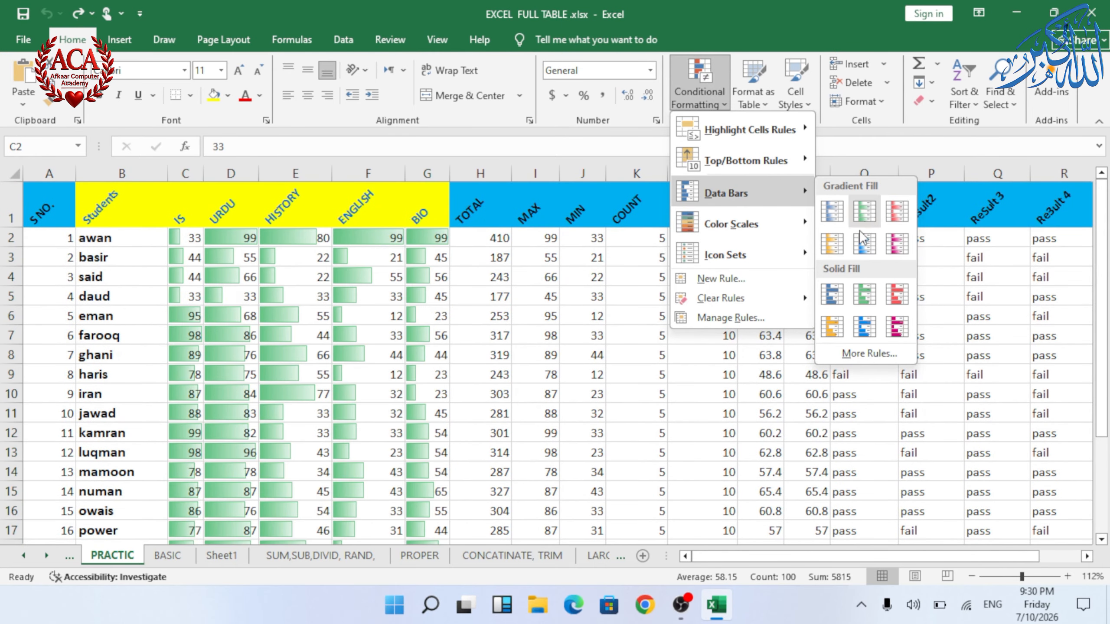
{"action": "left_click", "coordinate": [895, 213]}
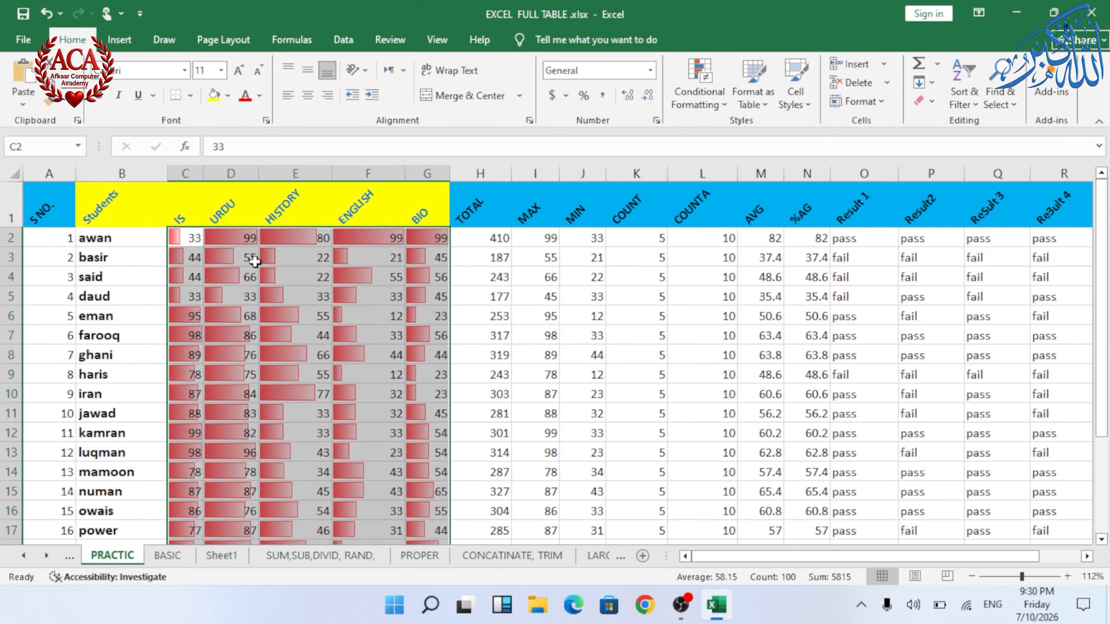
{"action": "left_click", "coordinate": [282, 273]}
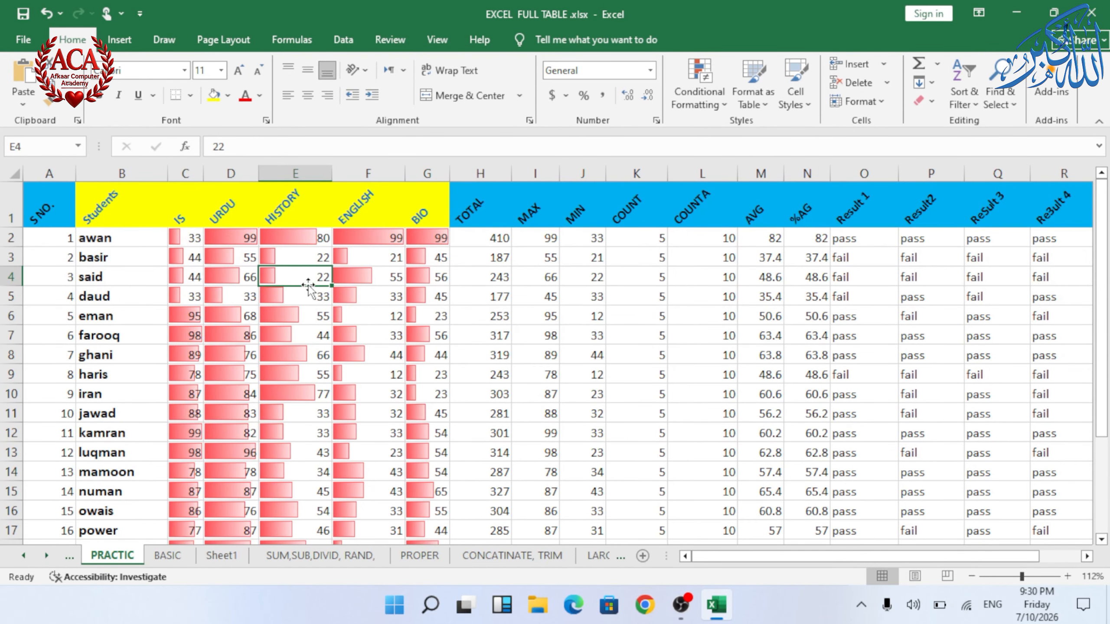
{"action": "scroll", "coordinate": [310, 285], "scroll_direction": "up", "scroll_amount": 4, "text": "ctrl"}
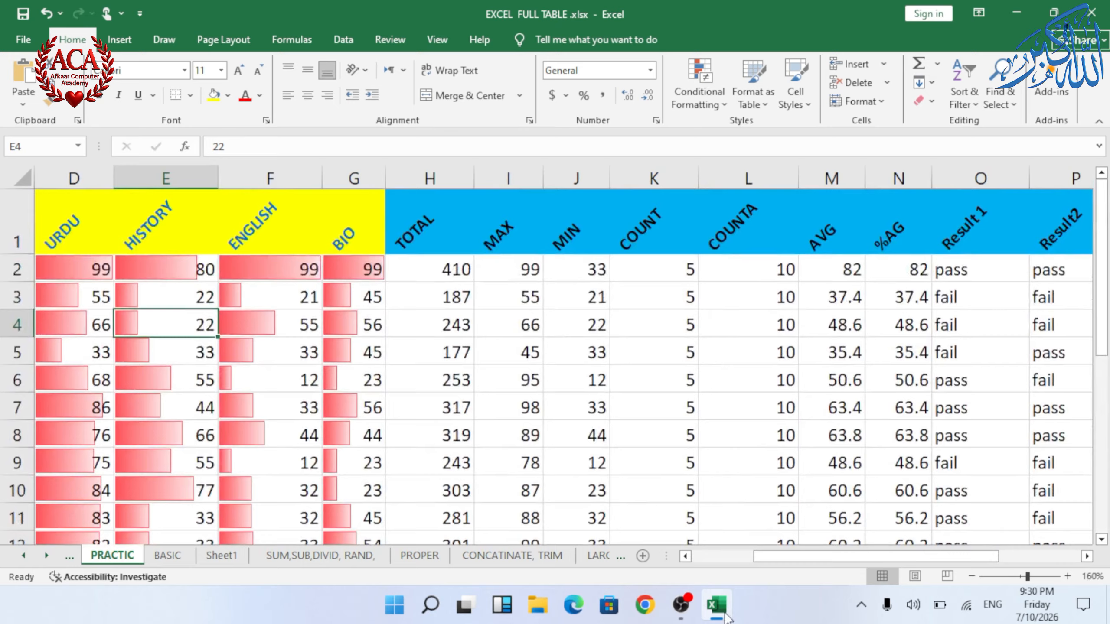
{"action": "left_click", "coordinate": [715, 554]}
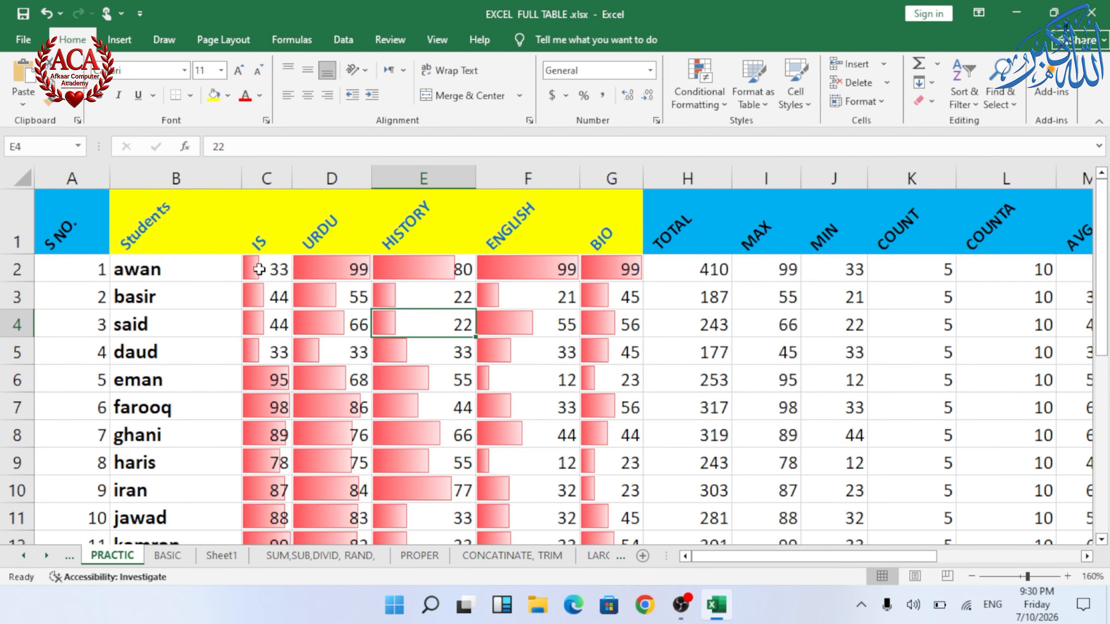
{"action": "left_click_drag", "start_coordinate": [267, 269], "coordinate": [614, 489]}
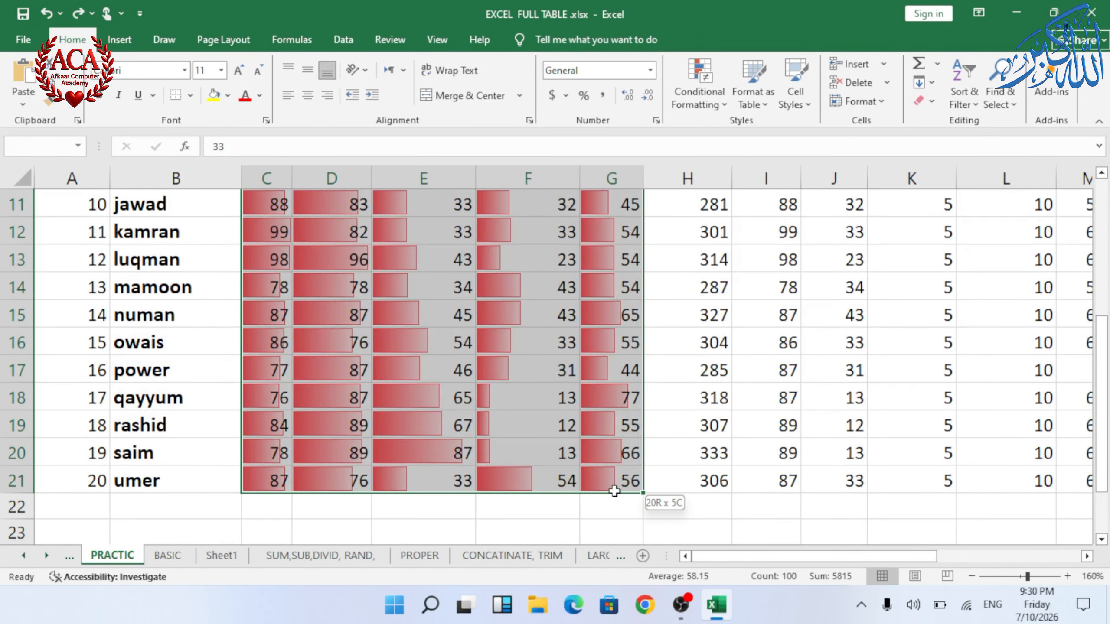
{"action": "left_click", "coordinate": [722, 105]}
{"action": "mouse_move", "coordinate": [754, 201]}
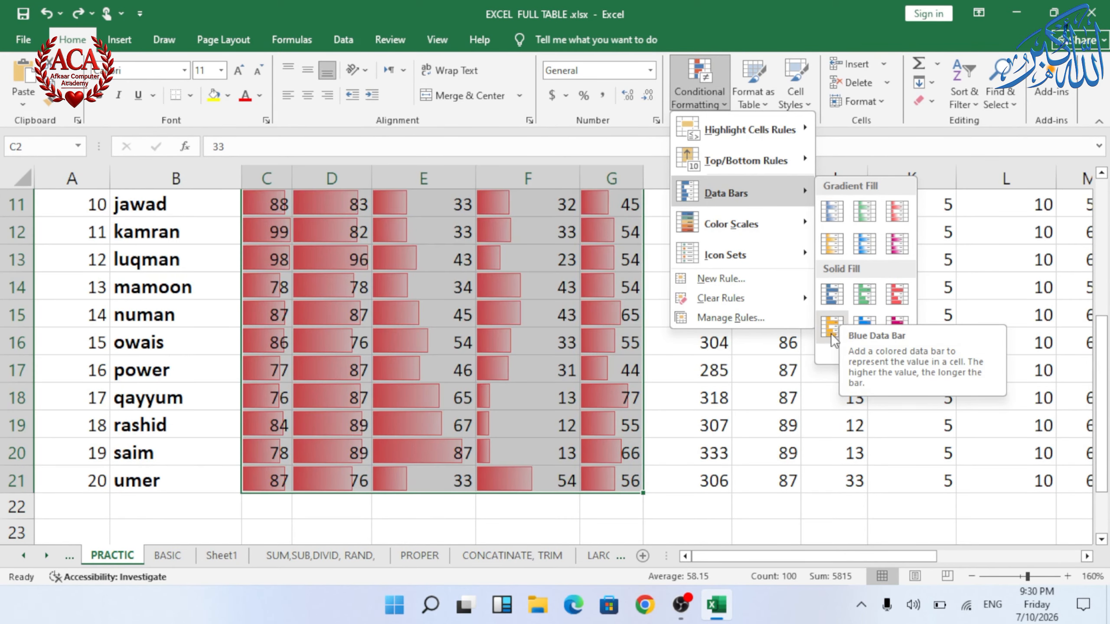
{"action": "left_click", "coordinate": [865, 353]}
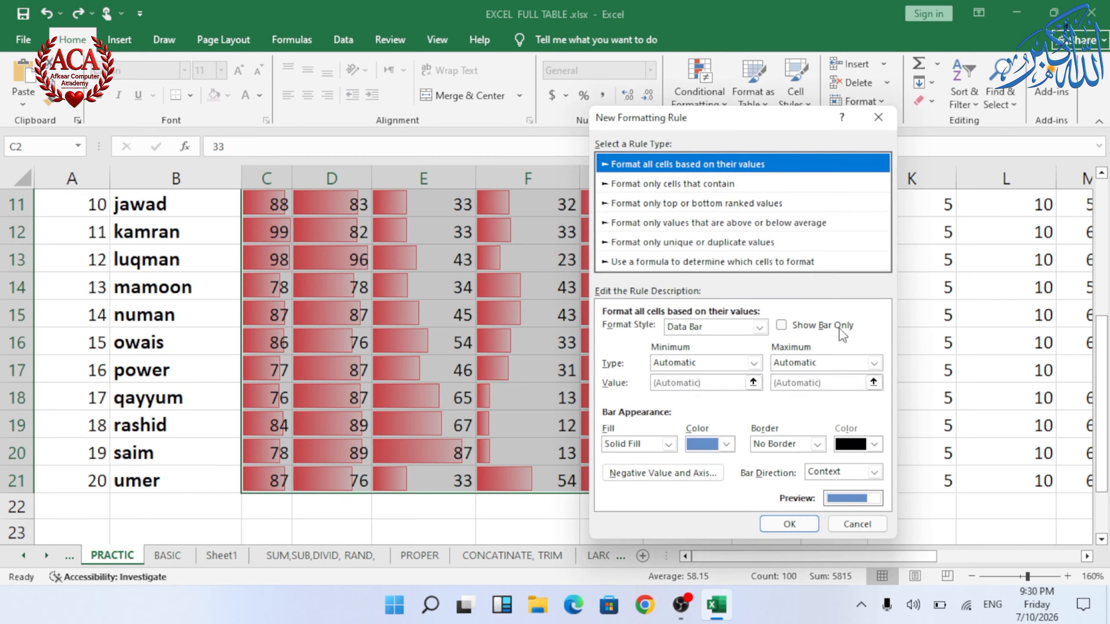
{"action": "left_click", "coordinate": [726, 445]}
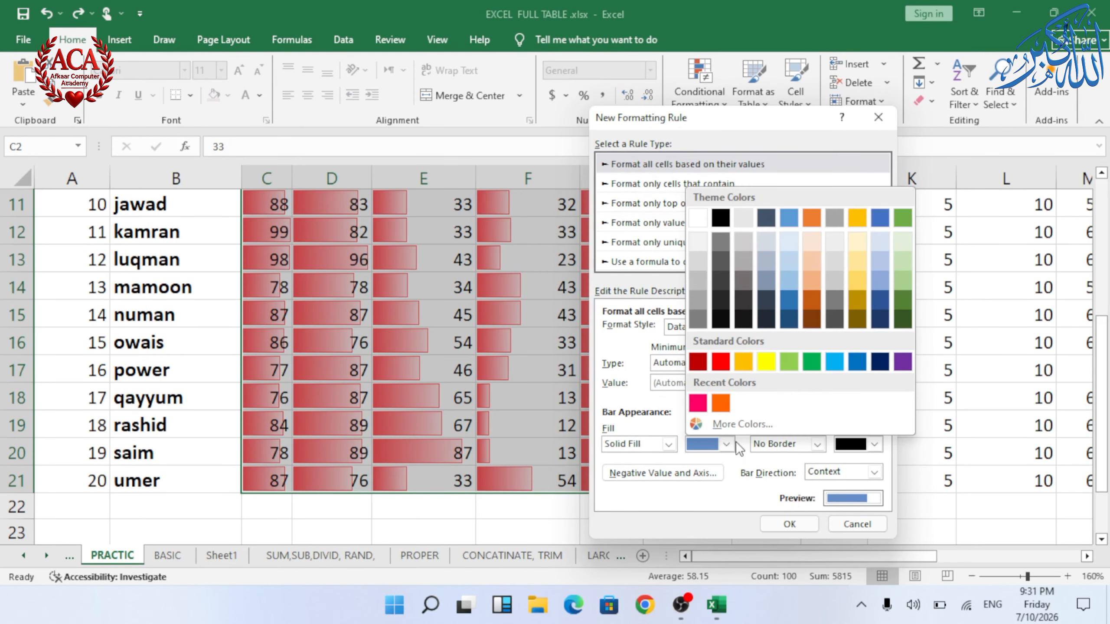
{"action": "left_click", "coordinate": [731, 444]}
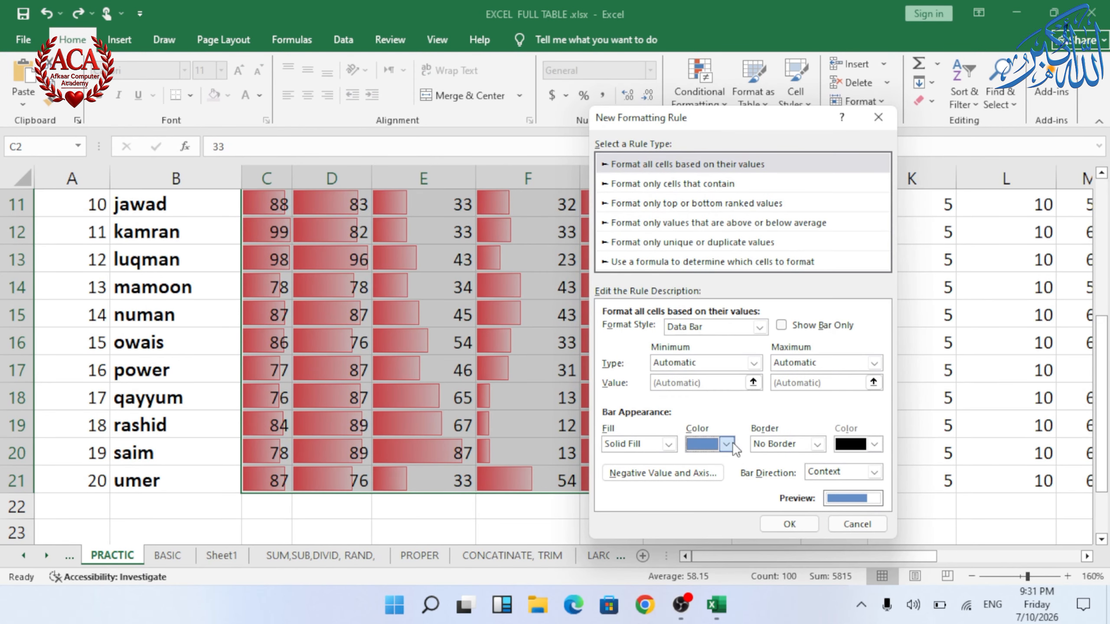
{"action": "left_click", "coordinate": [761, 327]}
{"action": "left_click", "coordinate": [701, 353]}
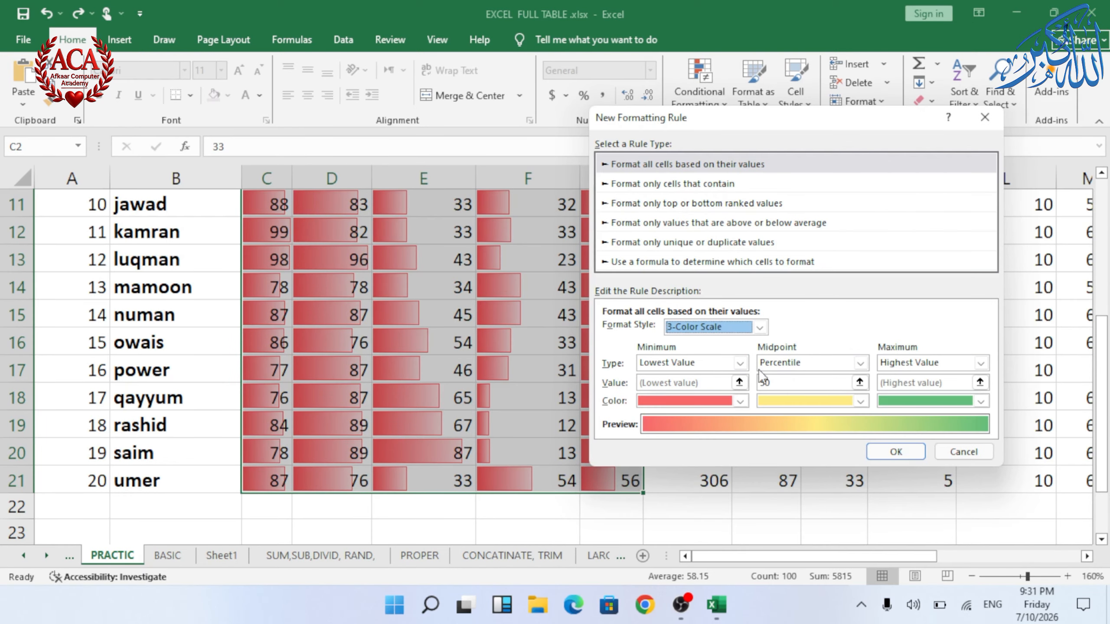
{"action": "left_click", "coordinate": [953, 454]}
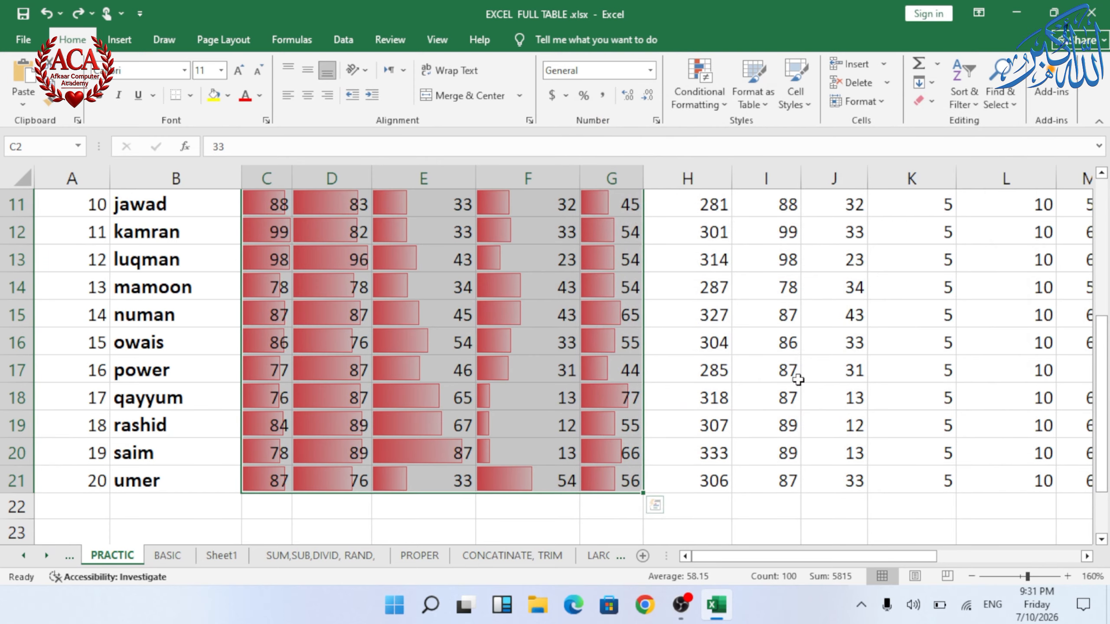
{"action": "scroll", "coordinate": [798, 380], "scroll_direction": "up", "scroll_amount": 4}
{"action": "left_click", "coordinate": [698, 95]}
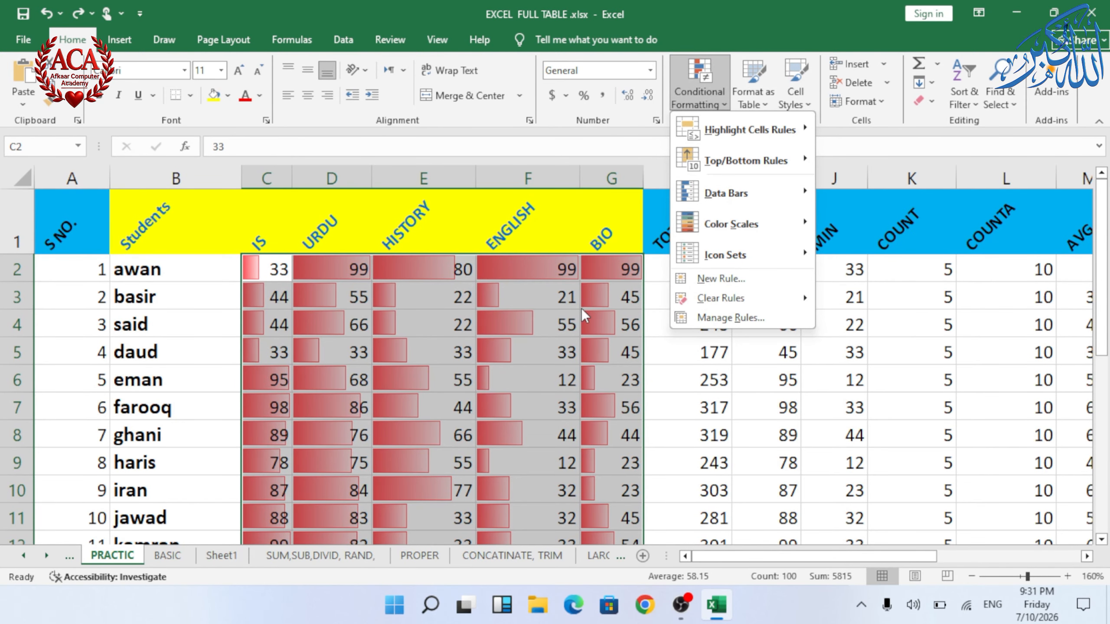
{"action": "left_click", "coordinate": [515, 321]}
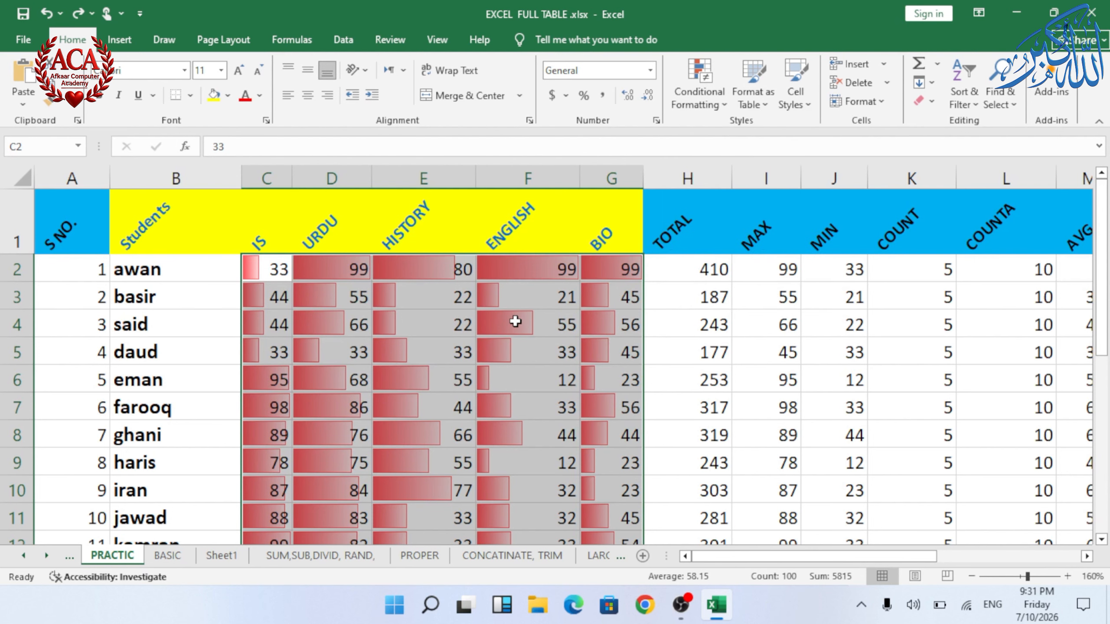
Step: Apply the Green - Yellow - Red color scale to the subject marks in C2:G21
{"action": "left_click", "coordinate": [516, 321]}
{"action": "scroll", "coordinate": [515, 321], "scroll_direction": "down", "scroll_amount": 3}
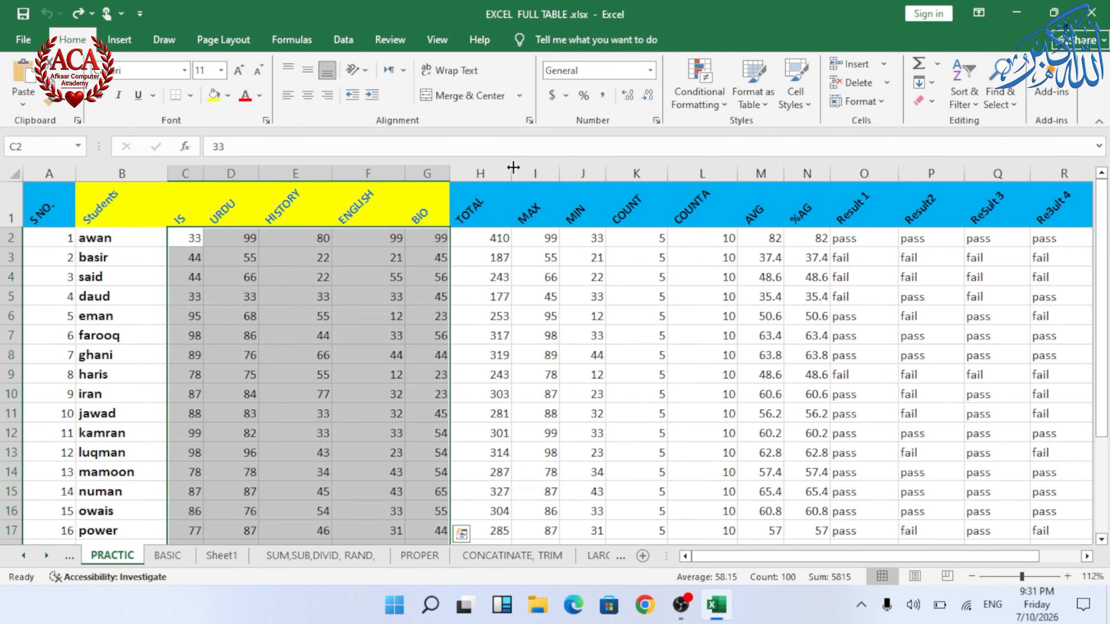
{"action": "left_click", "coordinate": [676, 108]}
{"action": "mouse_move", "coordinate": [730, 230]}
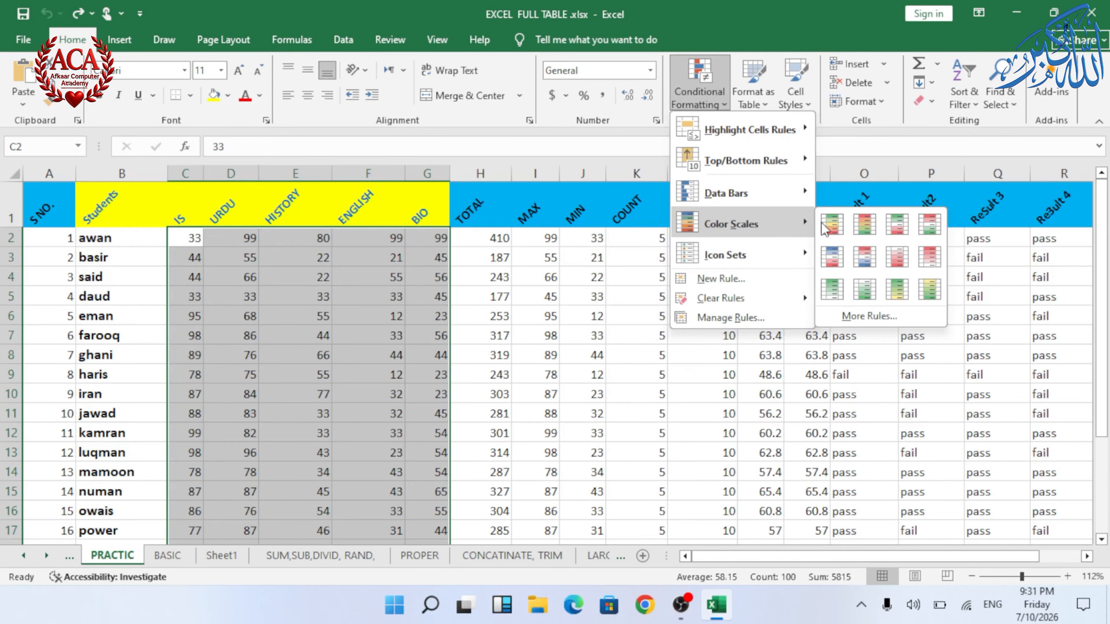
{"action": "left_click", "coordinate": [836, 239]}
Step: Undo the color scale on the subject marks
{"action": "scroll", "coordinate": [319, 284], "scroll_direction": "up", "scroll_amount": 2, "text": "ctrl"}
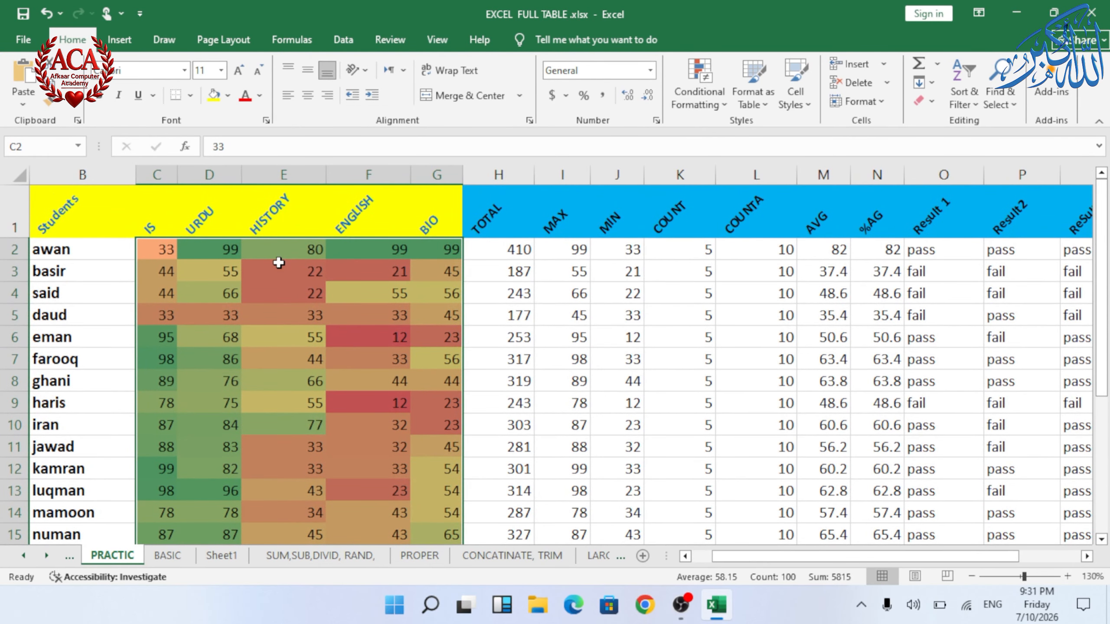
{"action": "left_click", "coordinate": [201, 249]}
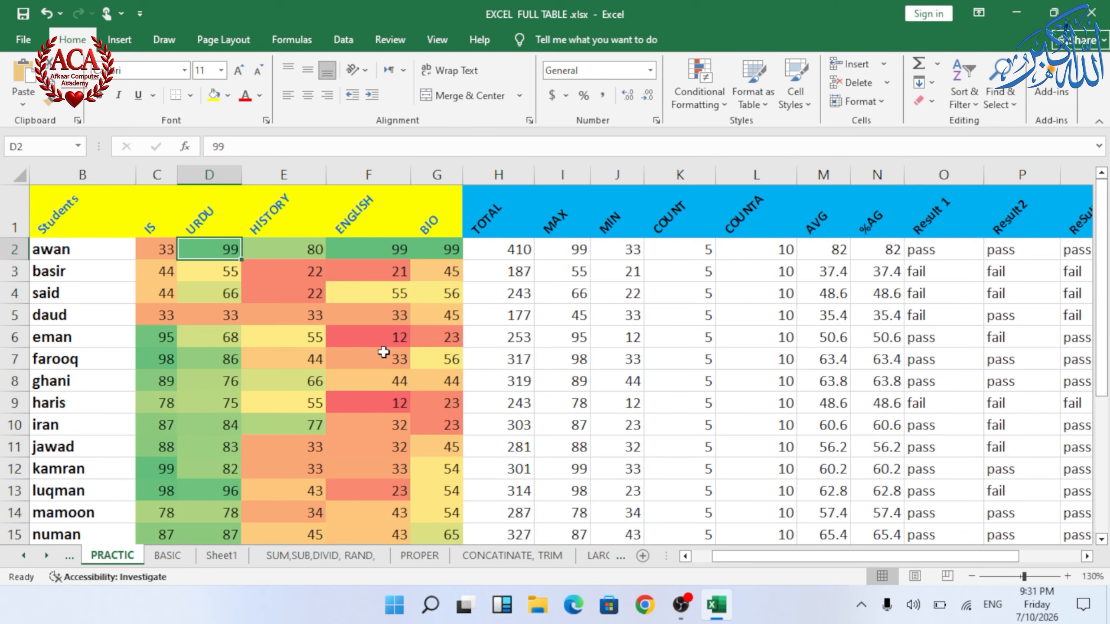
{"action": "left_click", "coordinate": [377, 337]}
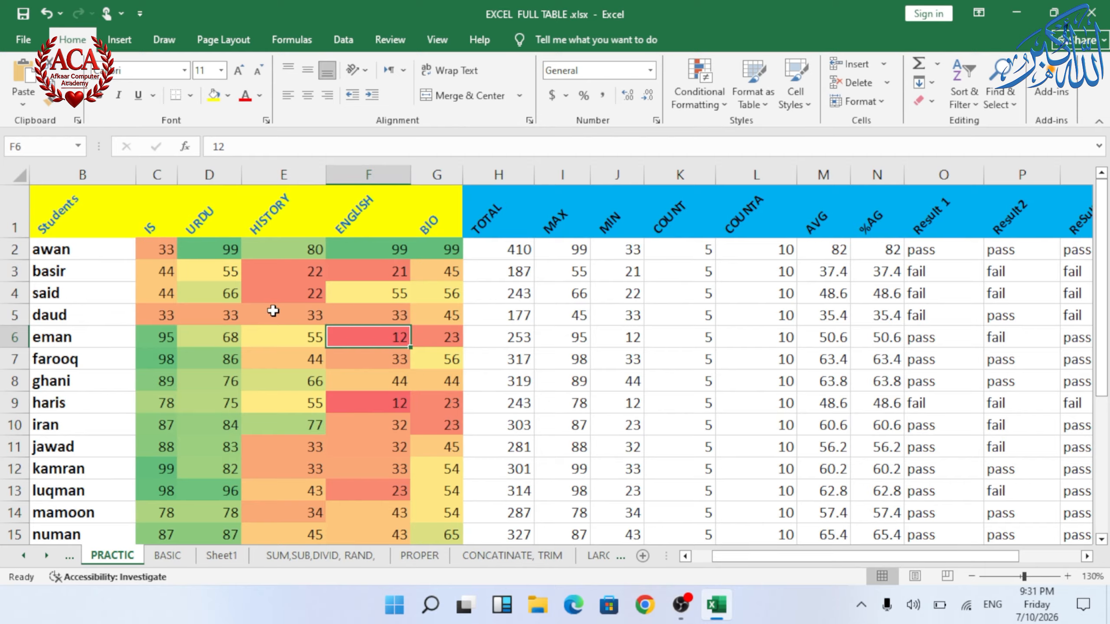
{"action": "left_click", "coordinate": [381, 290]}
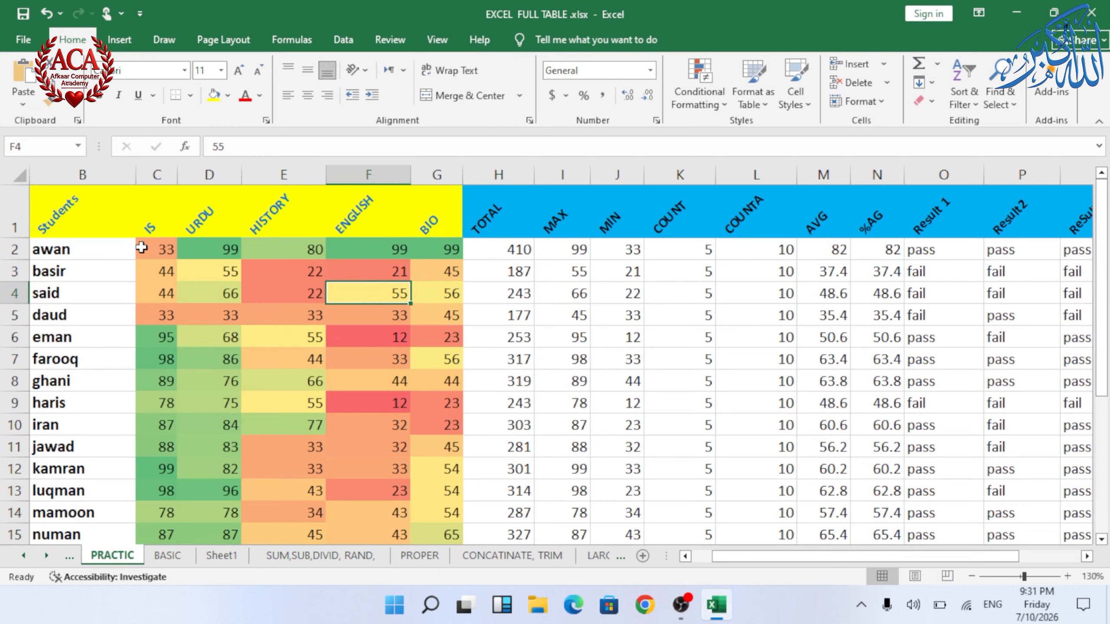
{"action": "left_click", "coordinate": [158, 251]}
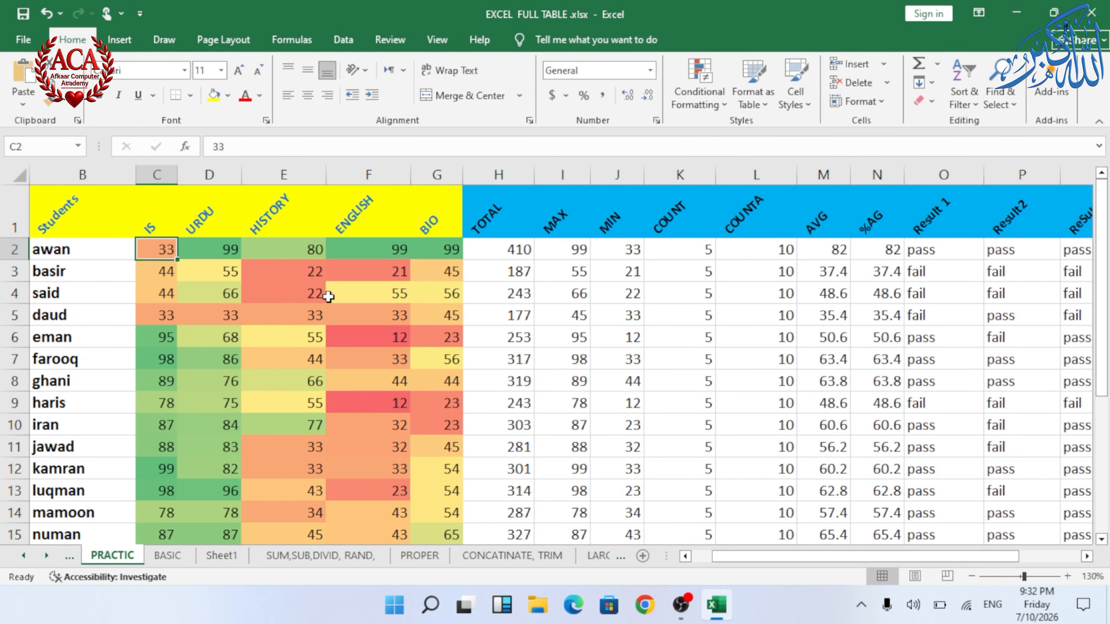
{"action": "key", "text": "ctrl+z"}
Step: Apply the 3 Arrows (Colored) icon set to the subject marks in C2:G21
{"action": "scroll", "coordinate": [329, 297], "scroll_direction": "down", "scroll_amount": 1}
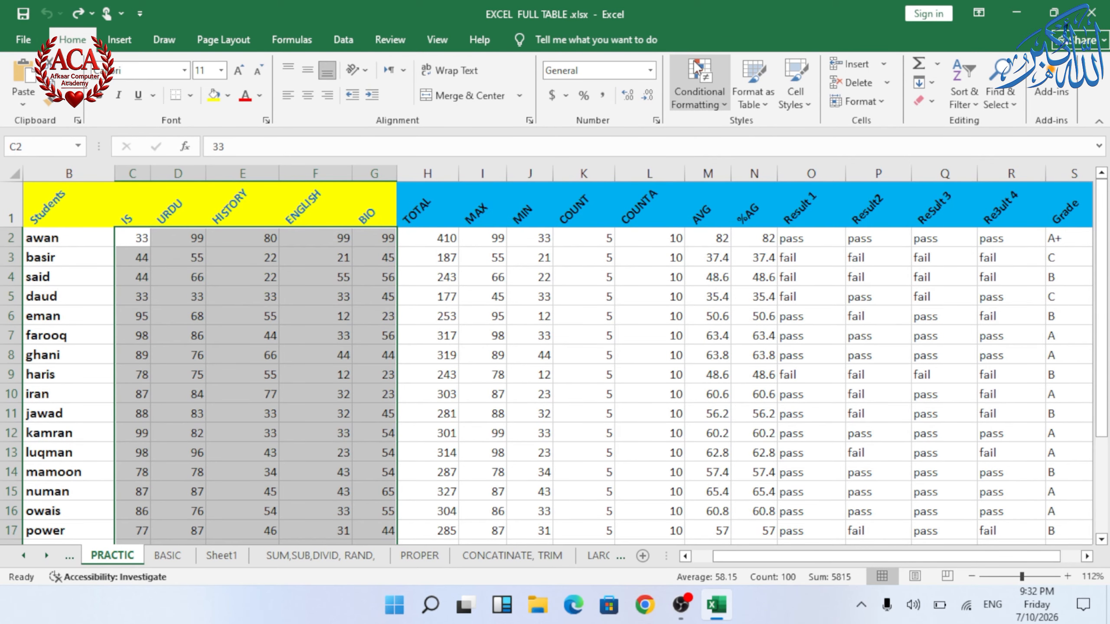
{"action": "left_click", "coordinate": [699, 92]}
{"action": "mouse_move", "coordinate": [767, 253]}
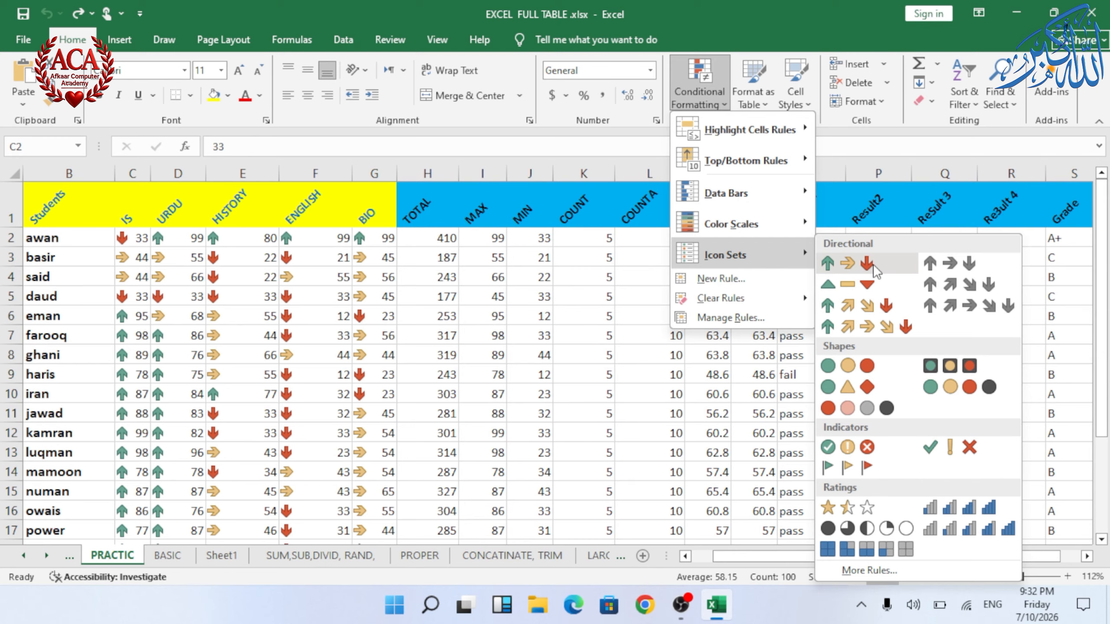
{"action": "left_click", "coordinate": [871, 268]}
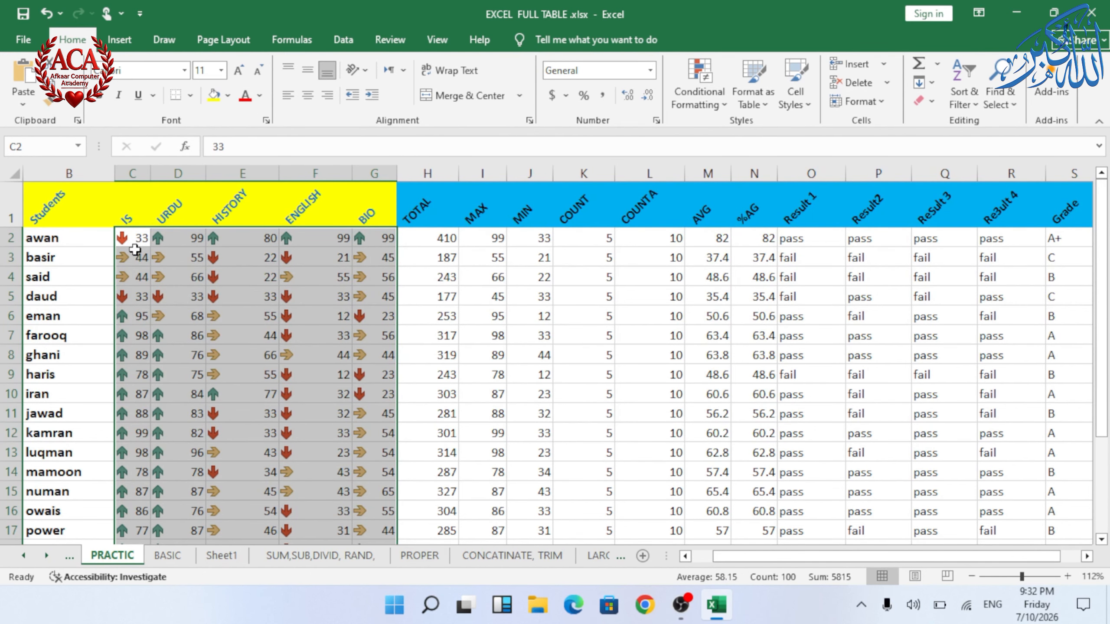
Step: Select the marks C2:G21 and apply the 4 Ratings signal-bar icon set
{"action": "left_click", "coordinate": [170, 241]}
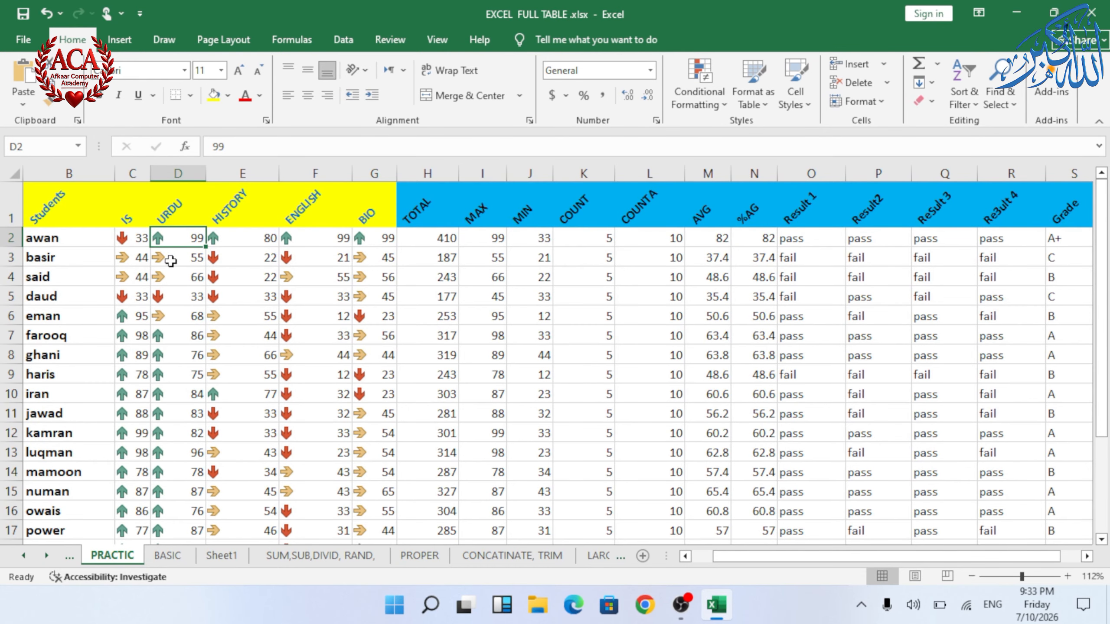
{"action": "left_click_drag", "start_coordinate": [132, 238], "coordinate": [374, 505]}
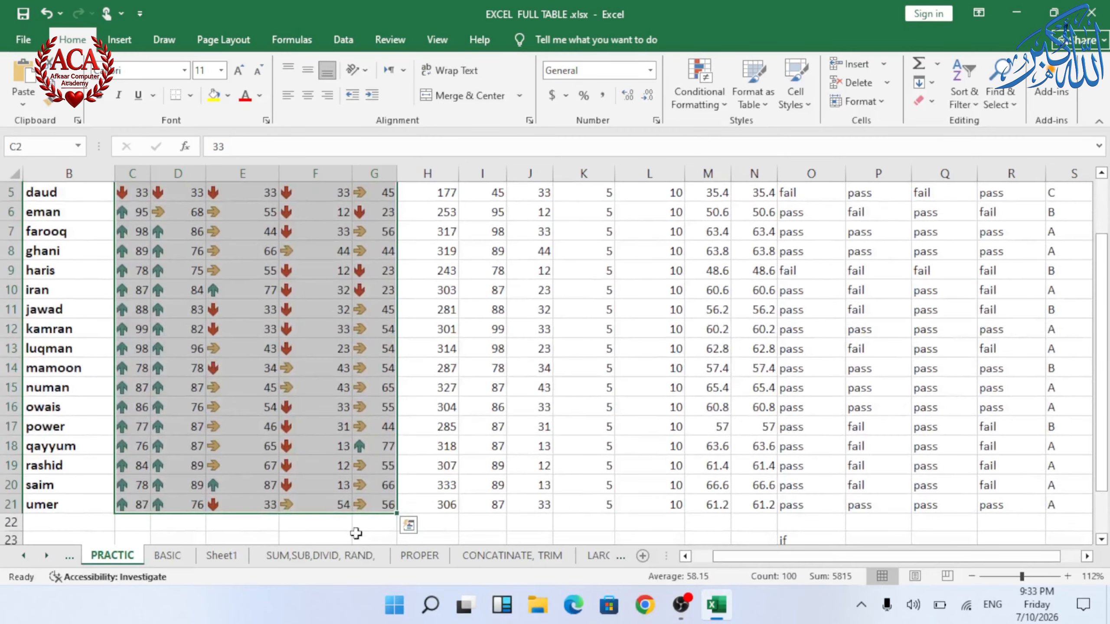
{"action": "left_click", "coordinate": [676, 92]}
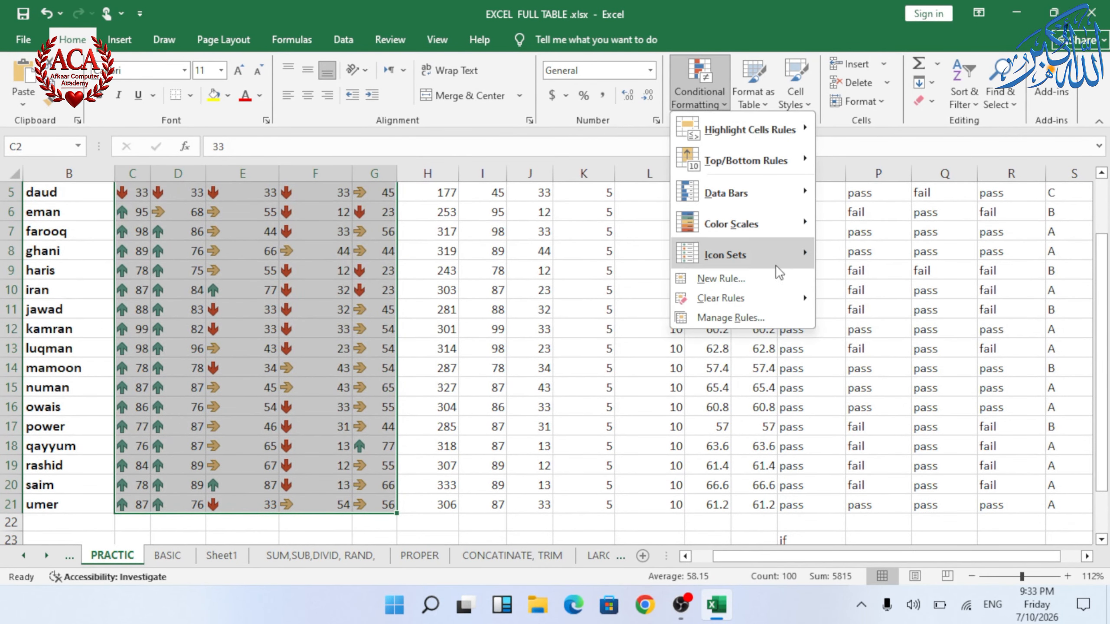
{"action": "mouse_move", "coordinate": [808, 261]}
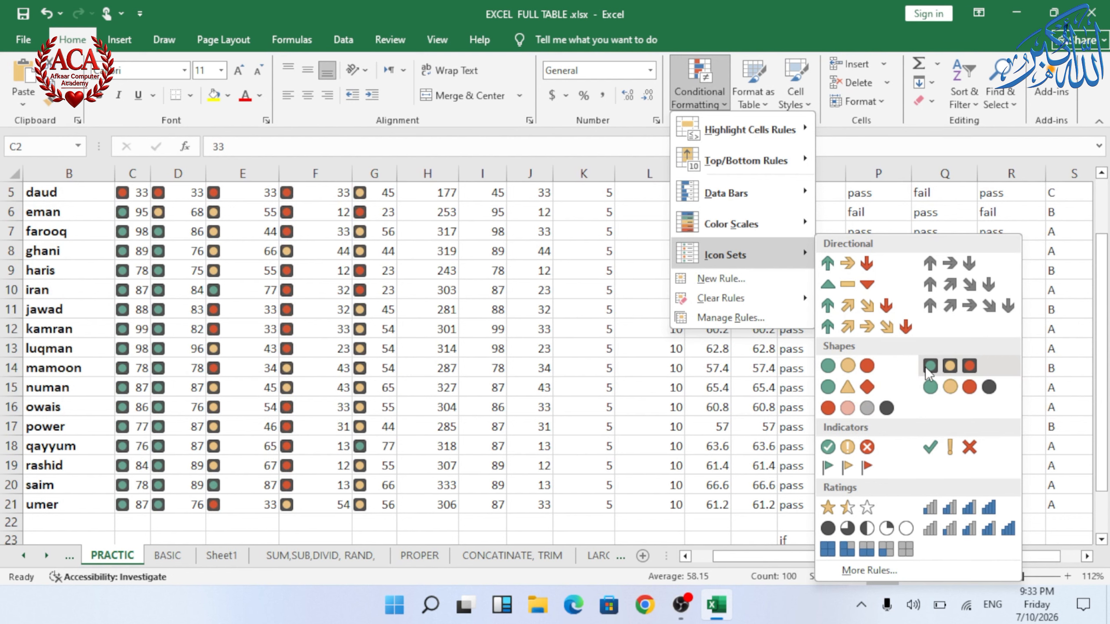
{"action": "left_click", "coordinate": [959, 513]}
{"action": "scroll", "coordinate": [354, 318], "scroll_direction": "up", "scroll_amount": 2}
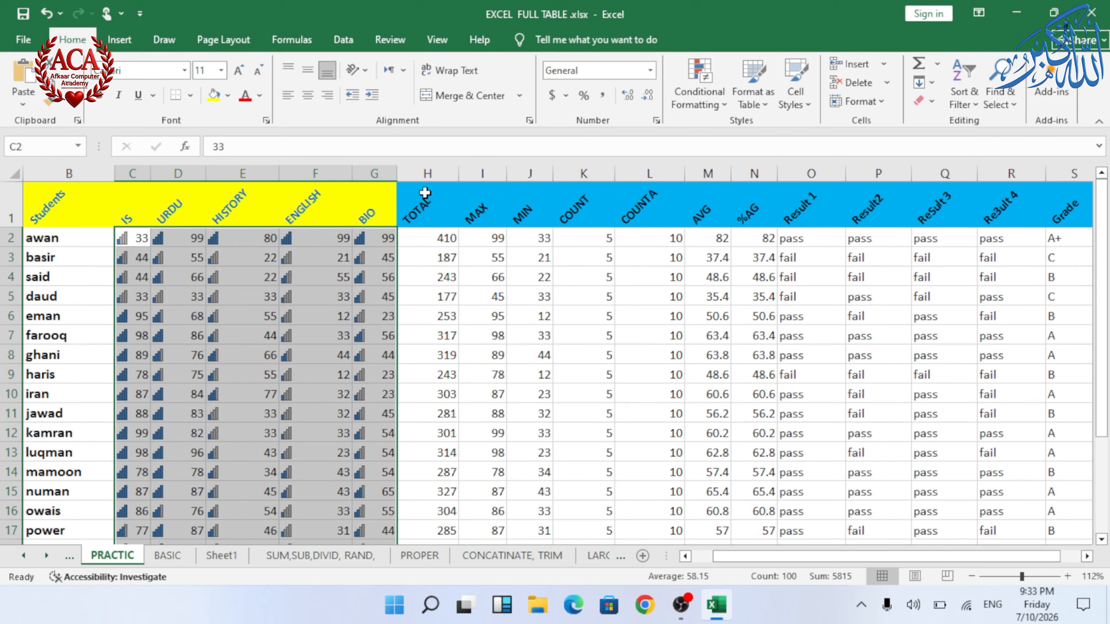
Step: Add a new data bar rule to the marks with Show Bar Only turned on
{"action": "left_click", "coordinate": [716, 108]}
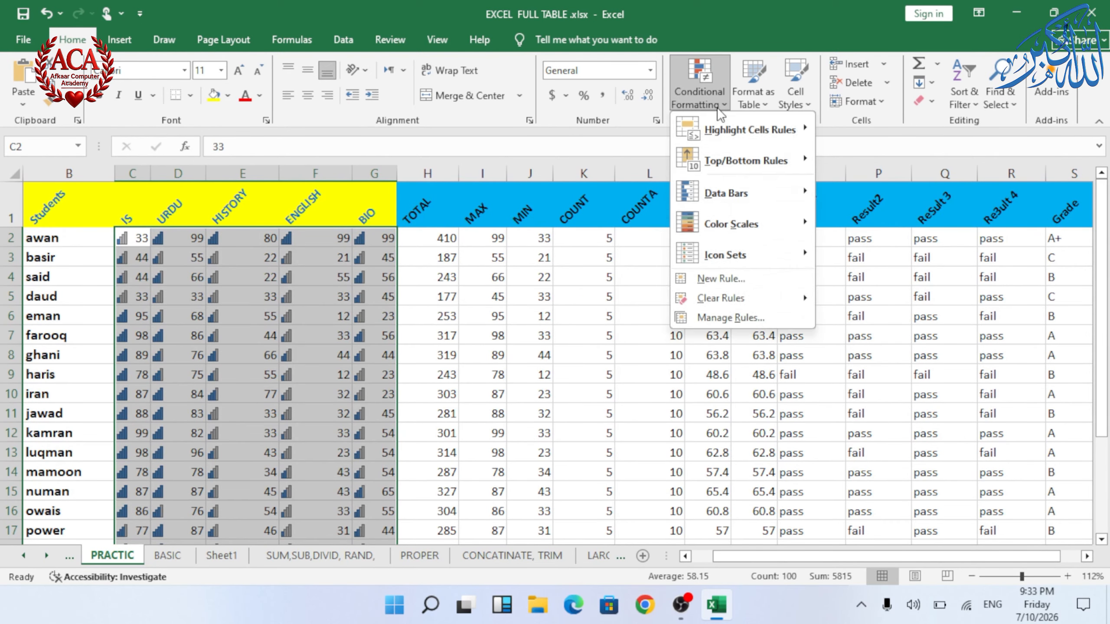
{"action": "left_click", "coordinate": [712, 277]}
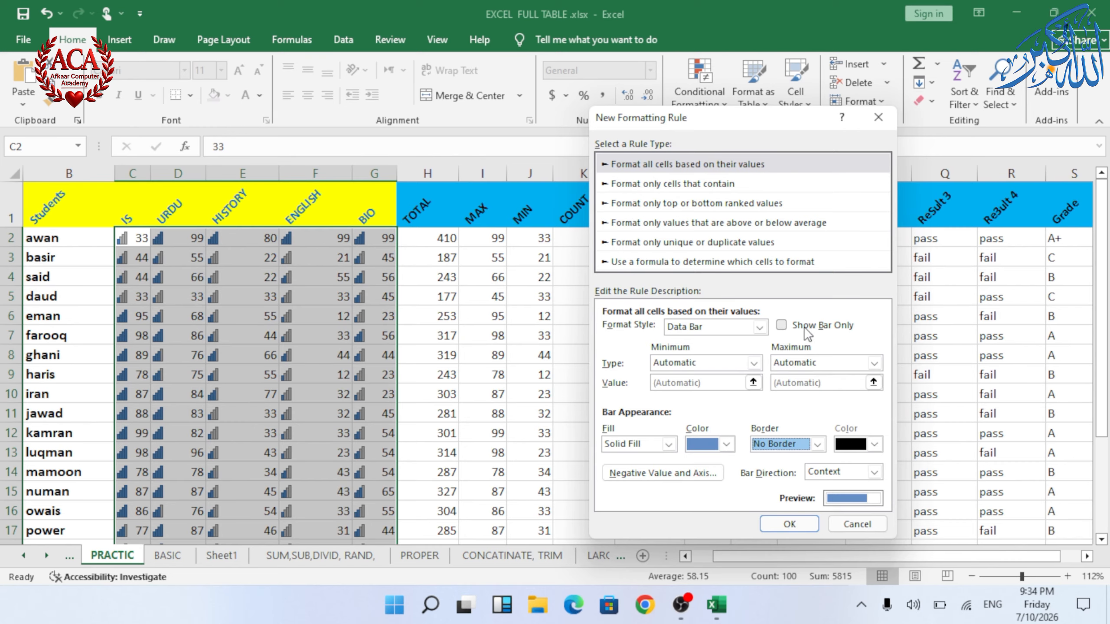
{"action": "left_click", "coordinate": [781, 325]}
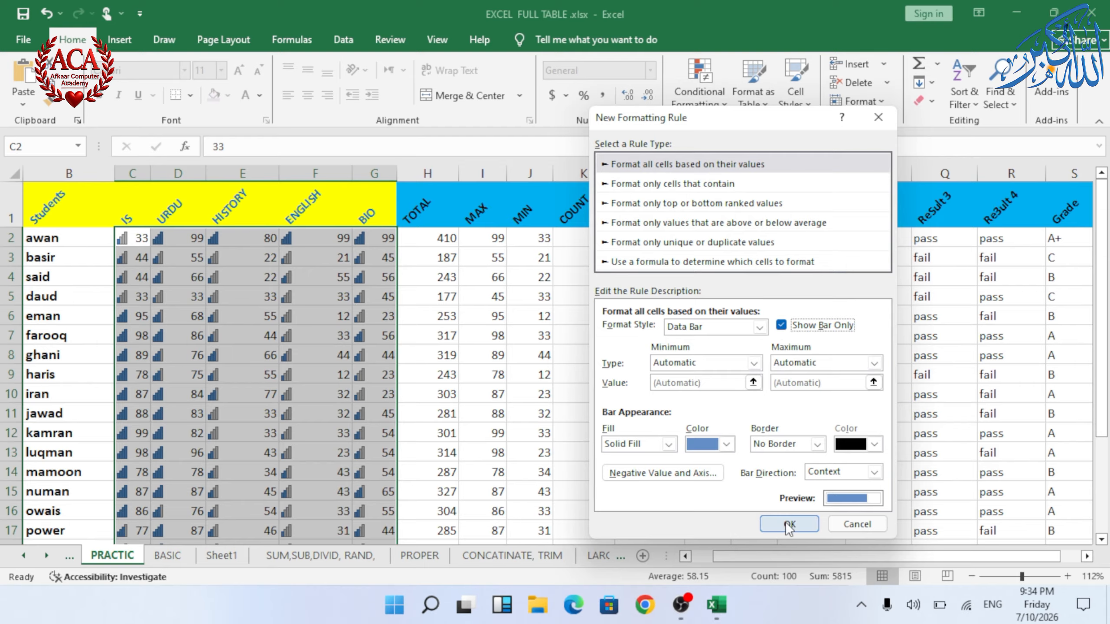
{"action": "left_click", "coordinate": [789, 524]}
{"action": "left_click", "coordinate": [296, 296]}
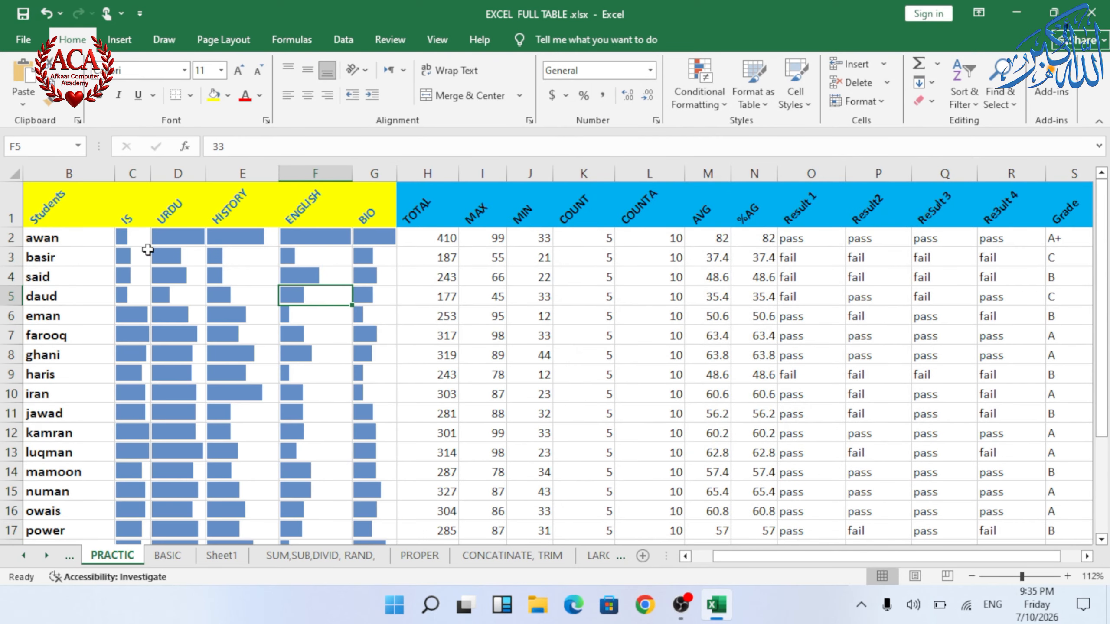
{"action": "mouse_move", "coordinate": [136, 236]}
{"action": "left_mouse_down"}
{"action": "mouse_move", "coordinate": [315, 240]}
{"action": "mouse_move", "coordinate": [364, 389]}
{"action": "mouse_move", "coordinate": [359, 446]}
{"action": "mouse_move", "coordinate": [350, 442]}
{"action": "left_mouse_up"}
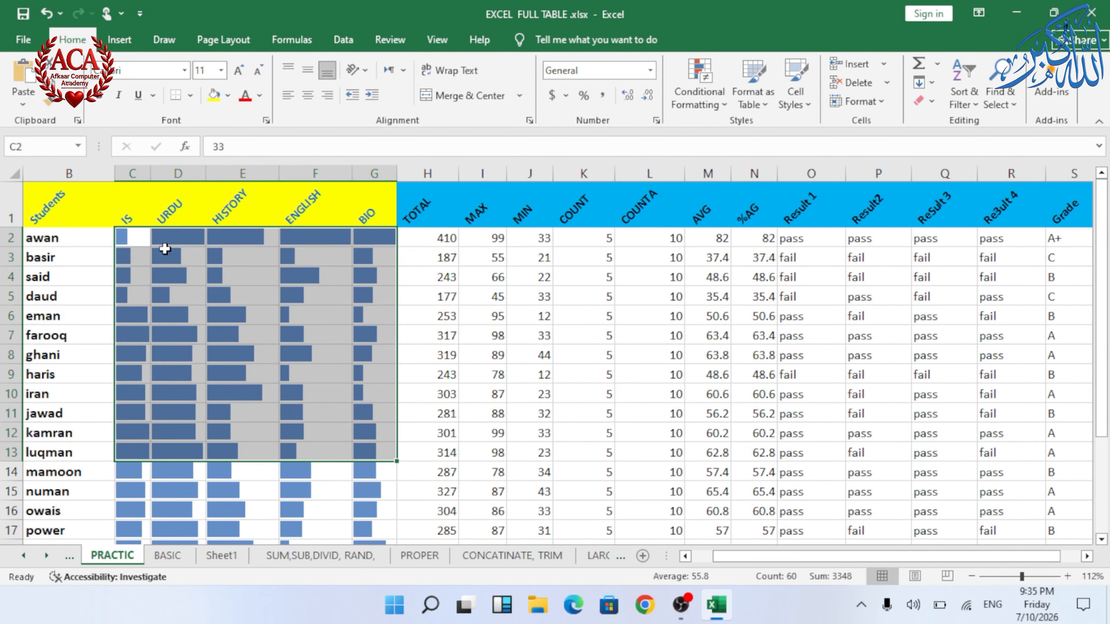
{"action": "left_click", "coordinate": [144, 242]}
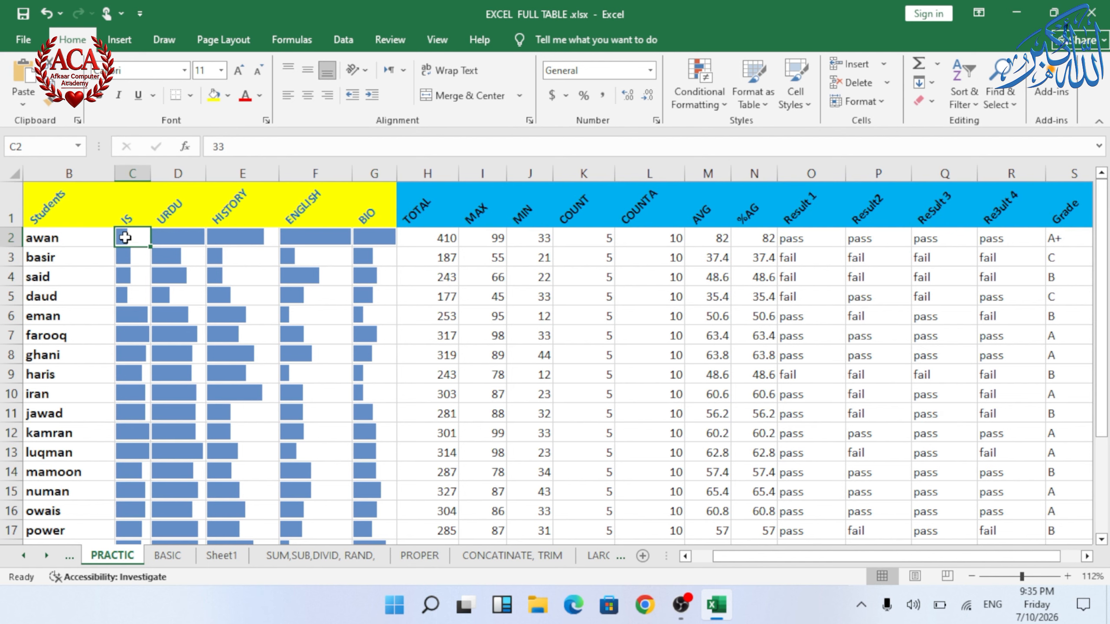
{"action": "left_click", "coordinate": [187, 236]}
{"action": "left_click", "coordinate": [227, 238]}
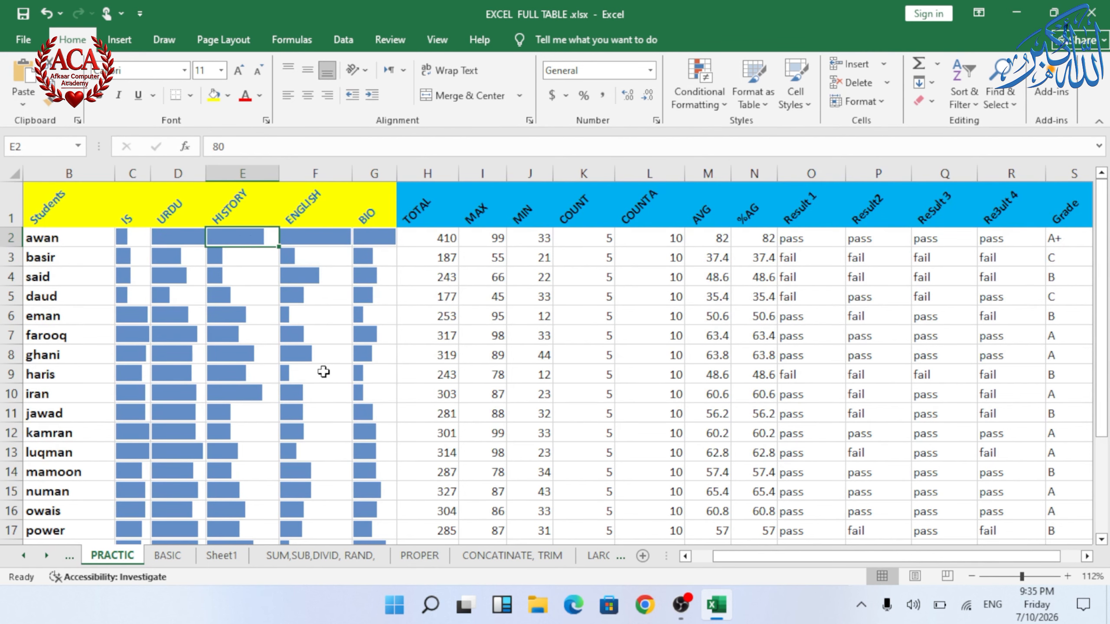
{"action": "left_click", "coordinate": [324, 371]}
{"action": "left_click", "coordinate": [235, 278]}
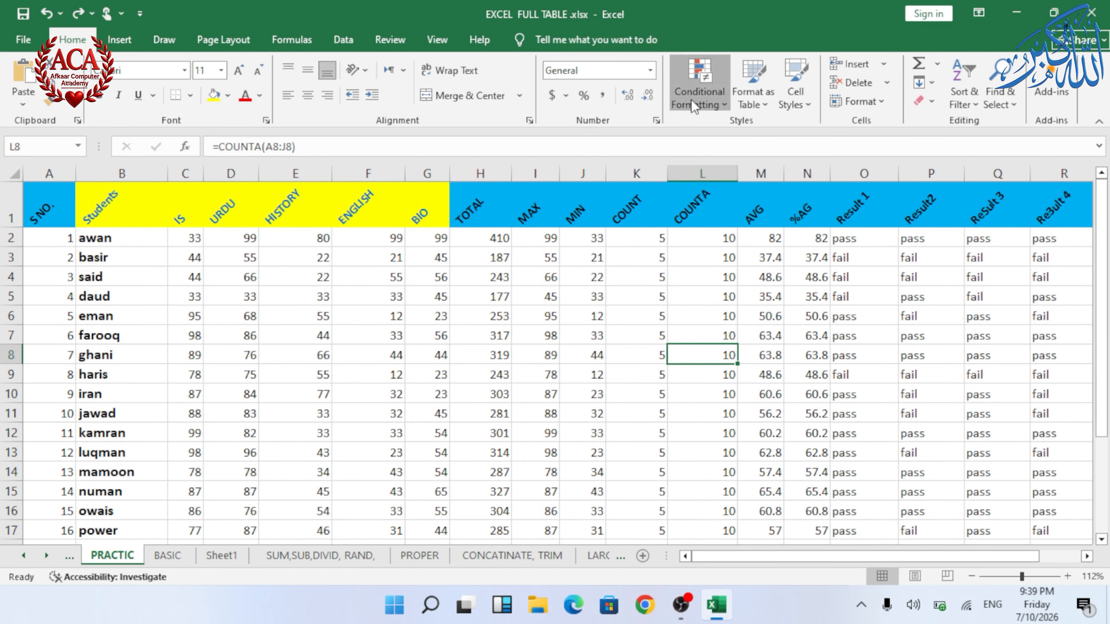
Step: Open the New Formatting Rule dialog and the data bars More Rules dialog, closing each without changes
{"action": "left_click", "coordinate": [692, 102]}
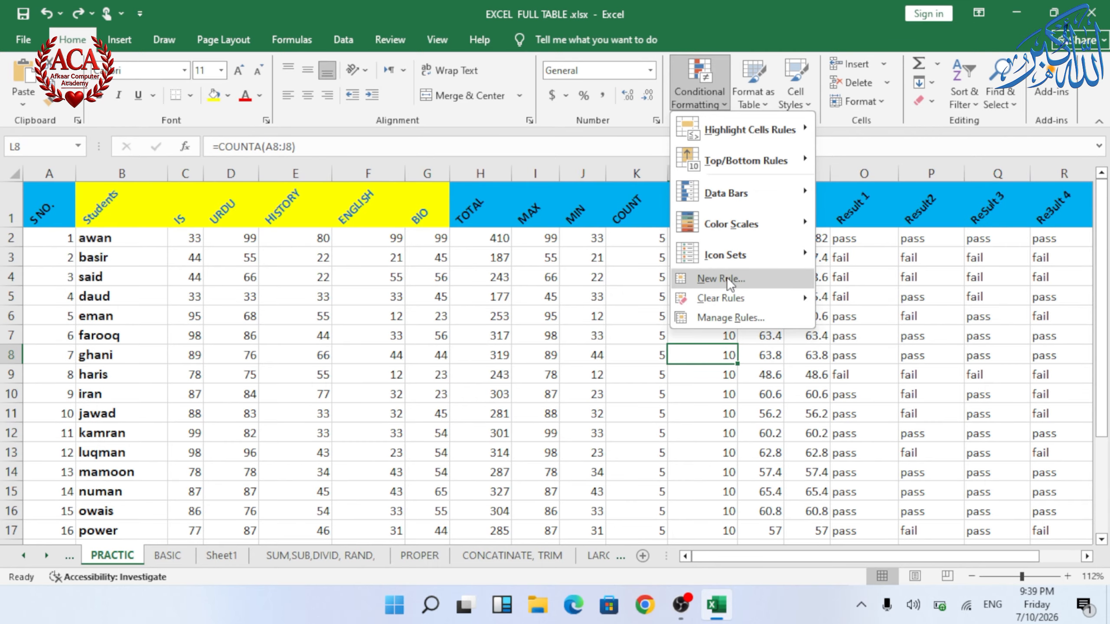
{"action": "left_click", "coordinate": [726, 277]}
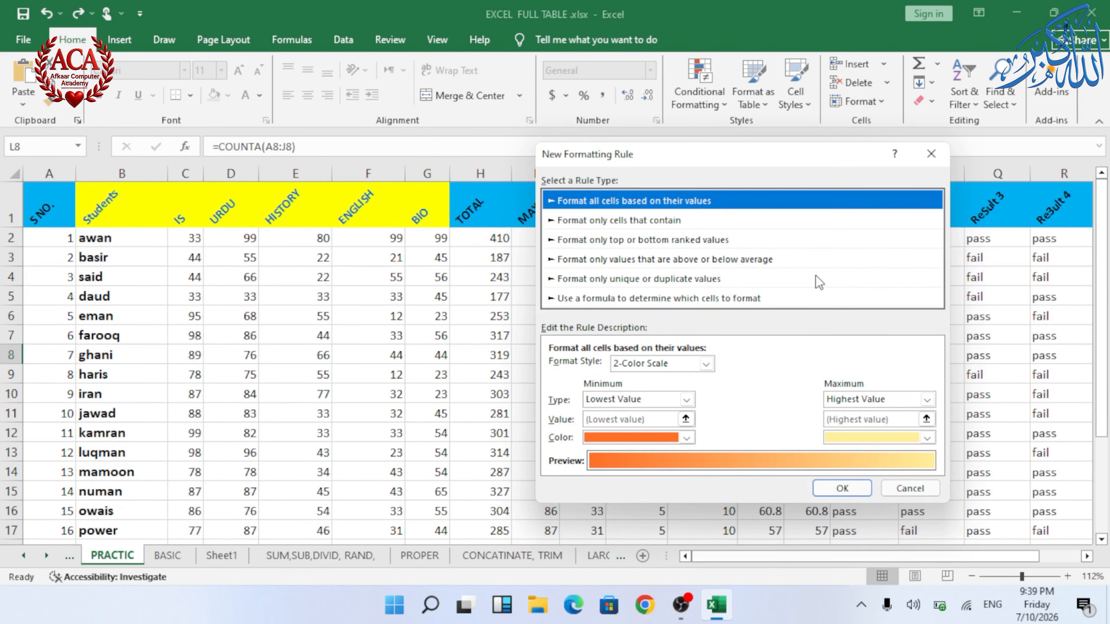
{"action": "left_click", "coordinate": [931, 154]}
{"action": "left_click", "coordinate": [729, 97]}
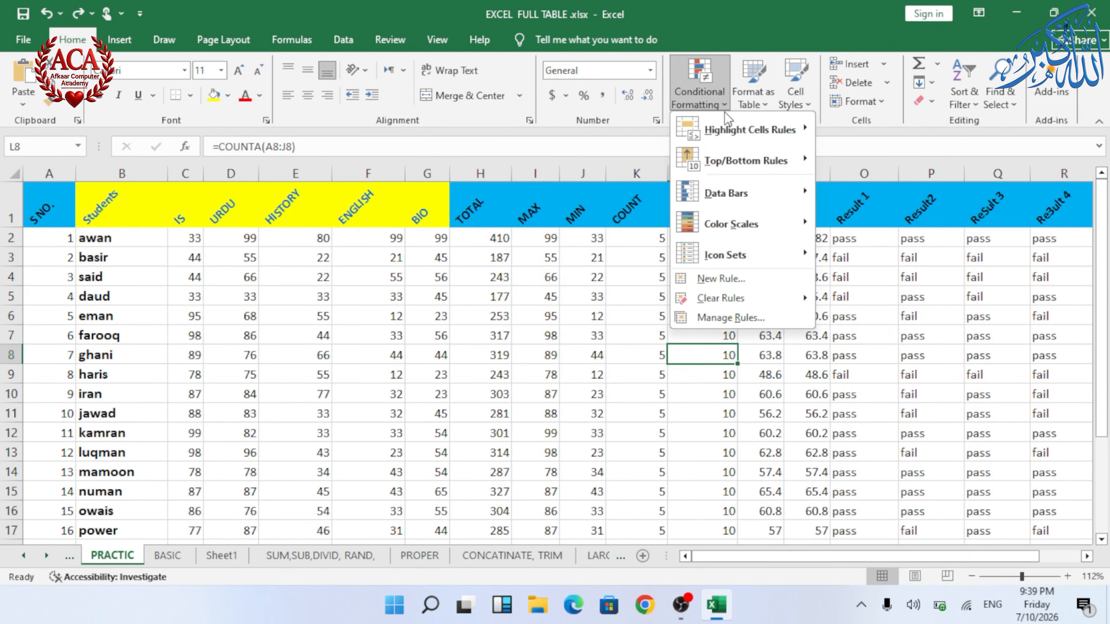
{"action": "mouse_move", "coordinate": [723, 192]}
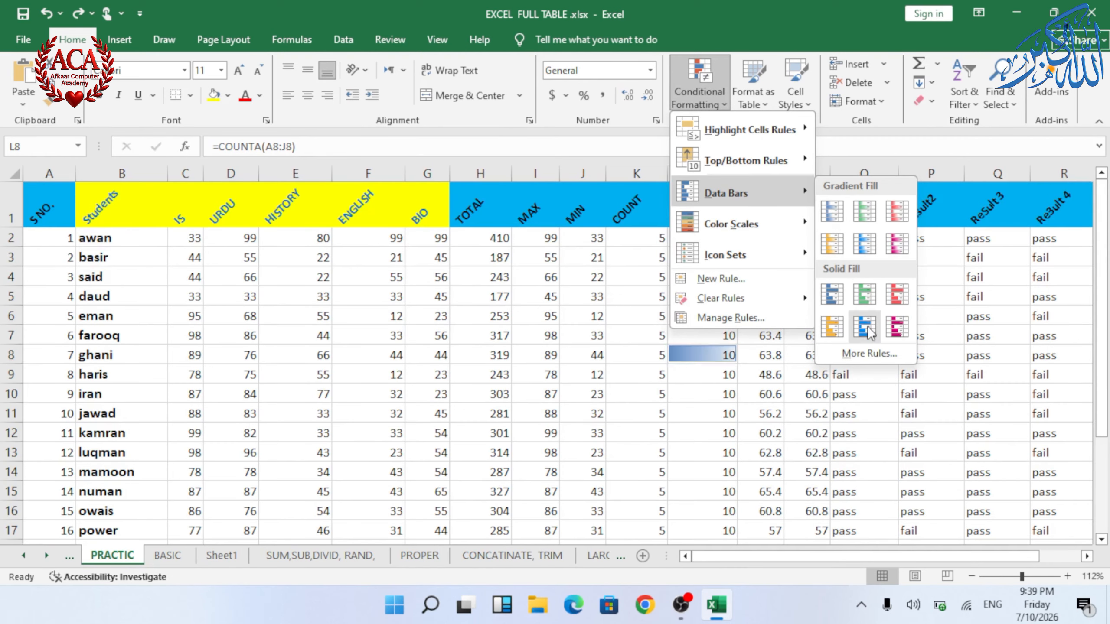
{"action": "left_click", "coordinate": [867, 356]}
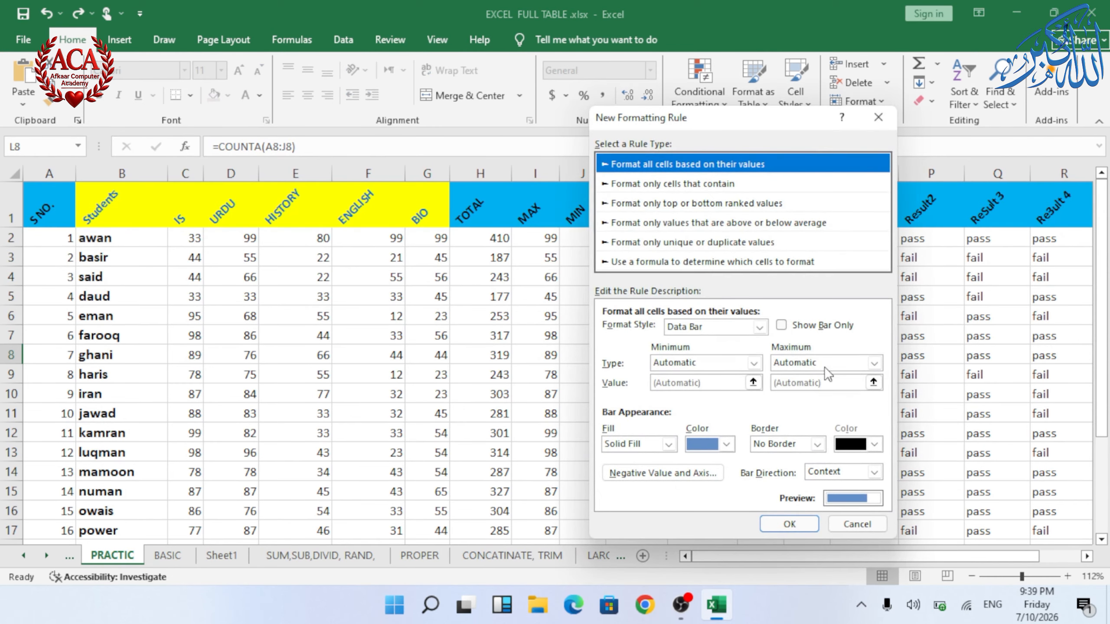
{"action": "left_click", "coordinate": [878, 117]}
Step: Open the color scales More Rules dialog and close it without changes
{"action": "left_click", "coordinate": [730, 97]}
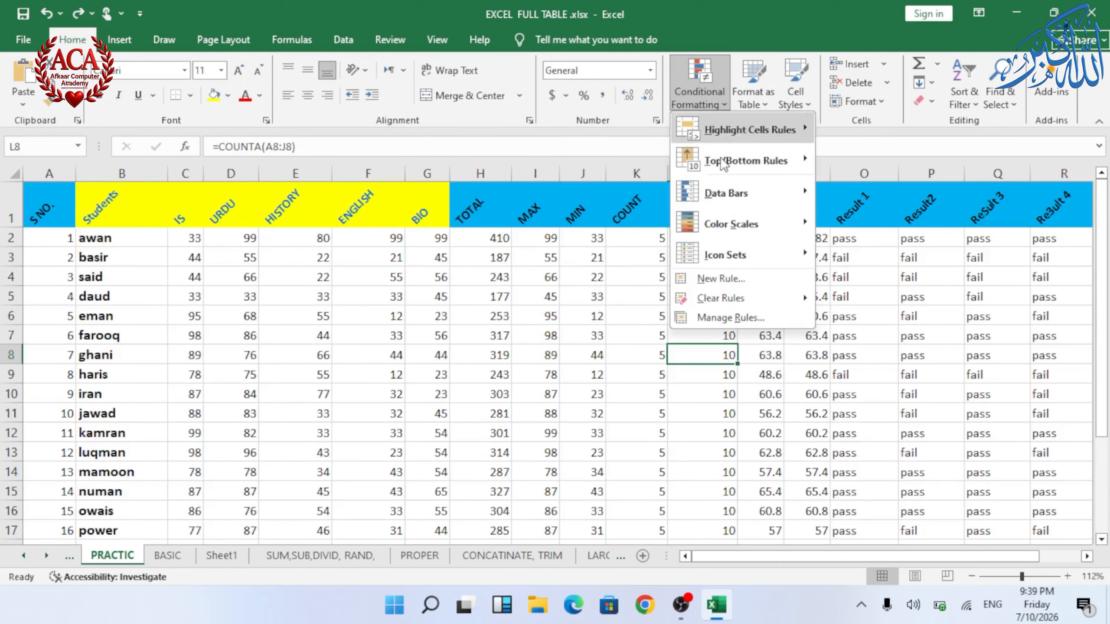
{"action": "left_click", "coordinate": [874, 322]}
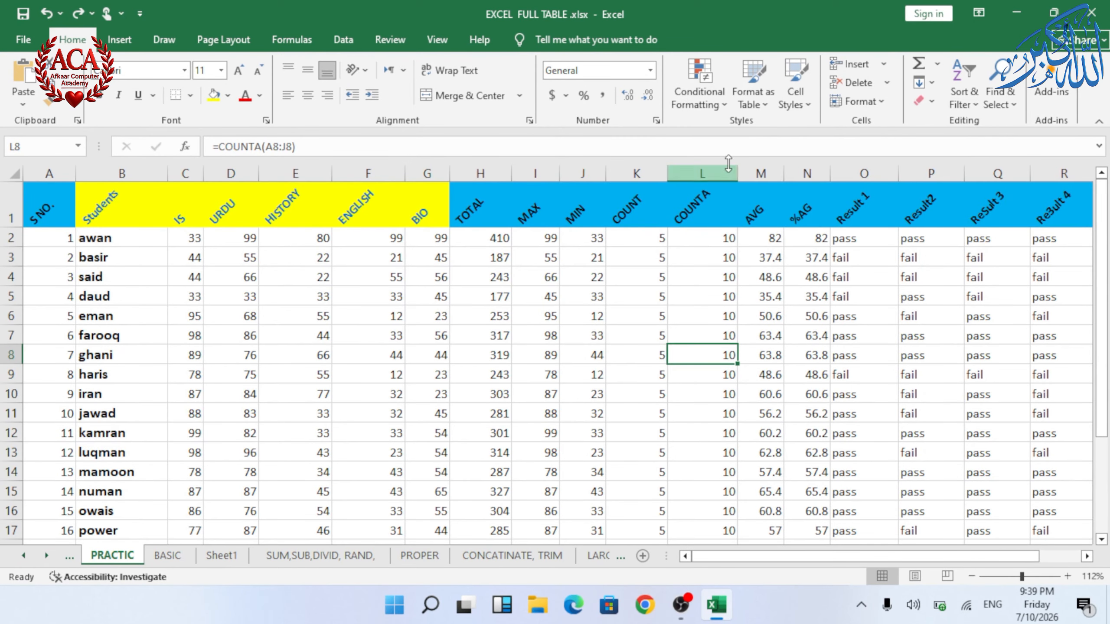
{"action": "left_click", "coordinate": [699, 99]}
{"action": "mouse_move", "coordinate": [743, 233]}
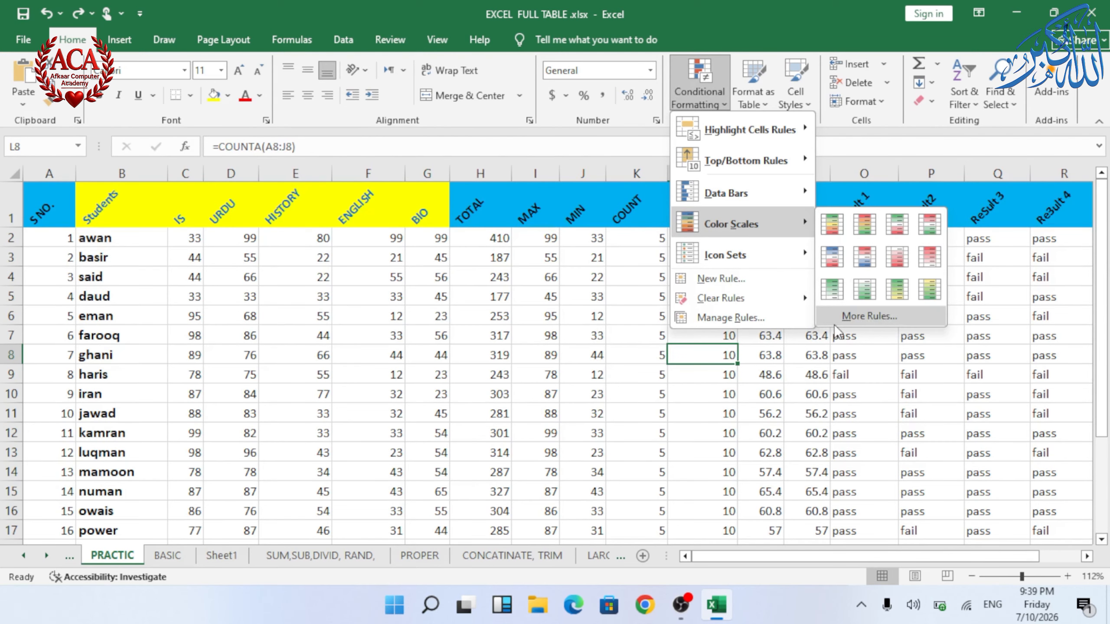
{"action": "left_click", "coordinate": [835, 323]}
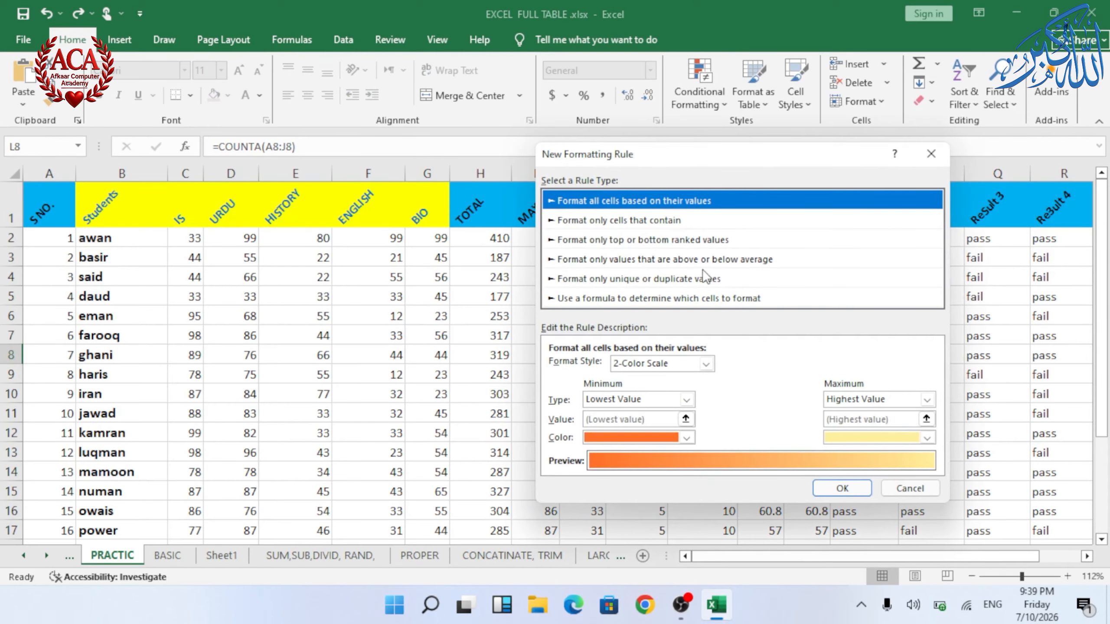
{"action": "left_click", "coordinate": [931, 153]}
Step: Open the Highlight Cells Rules More Rules dialog and close it without changes
{"action": "left_click", "coordinate": [710, 99]}
{"action": "mouse_move", "coordinate": [735, 262]}
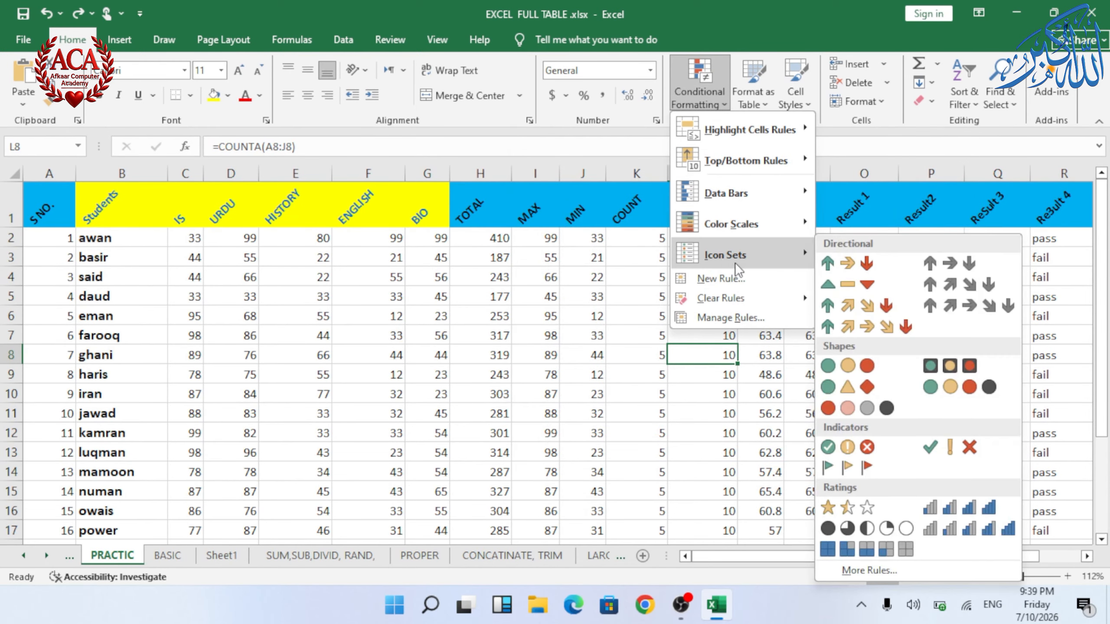
{"action": "mouse_move", "coordinate": [782, 123]}
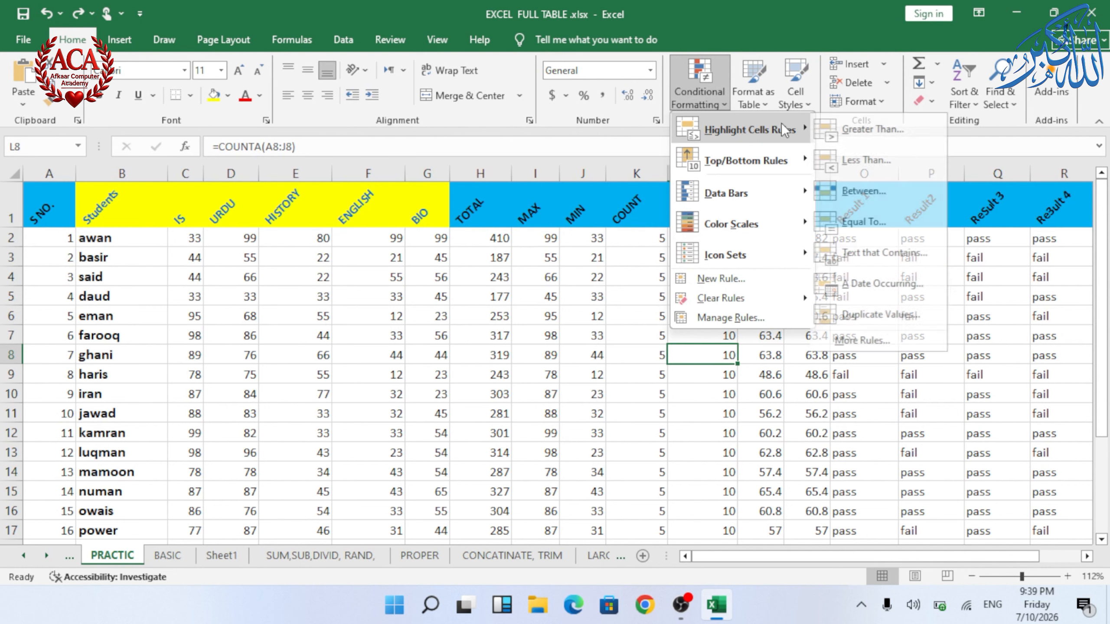
{"action": "left_click", "coordinate": [892, 339]}
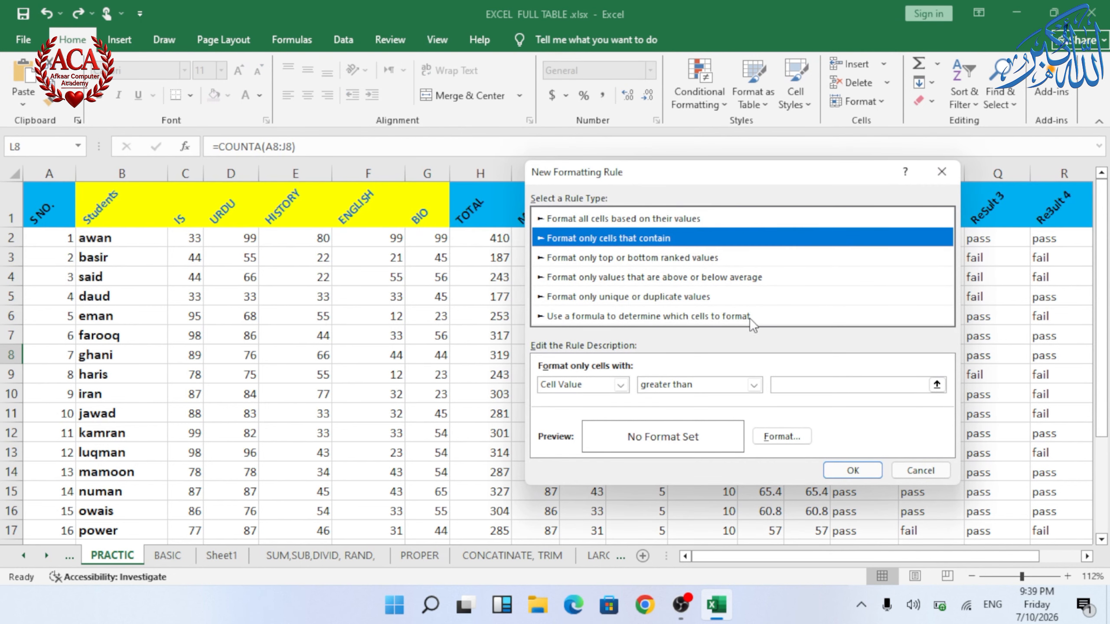
{"action": "left_click", "coordinate": [959, 174]}
Step: Open the Top/Bottom Rules More Rules dialog and close it without changes
{"action": "left_click", "coordinate": [719, 92]}
{"action": "mouse_move", "coordinate": [748, 160]}
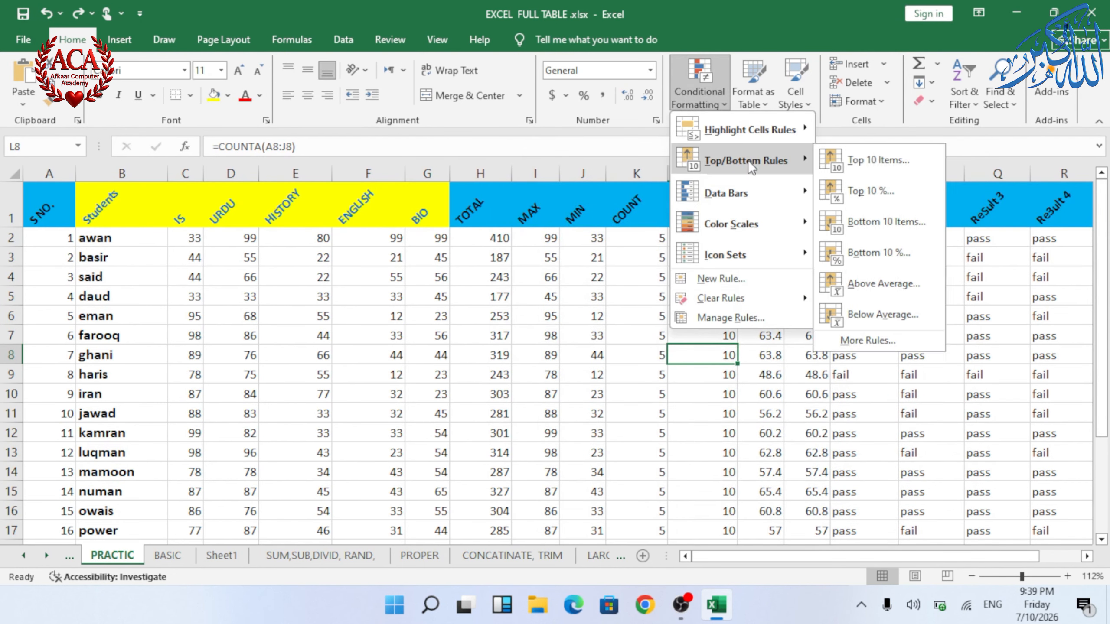
{"action": "left_click", "coordinate": [866, 342]}
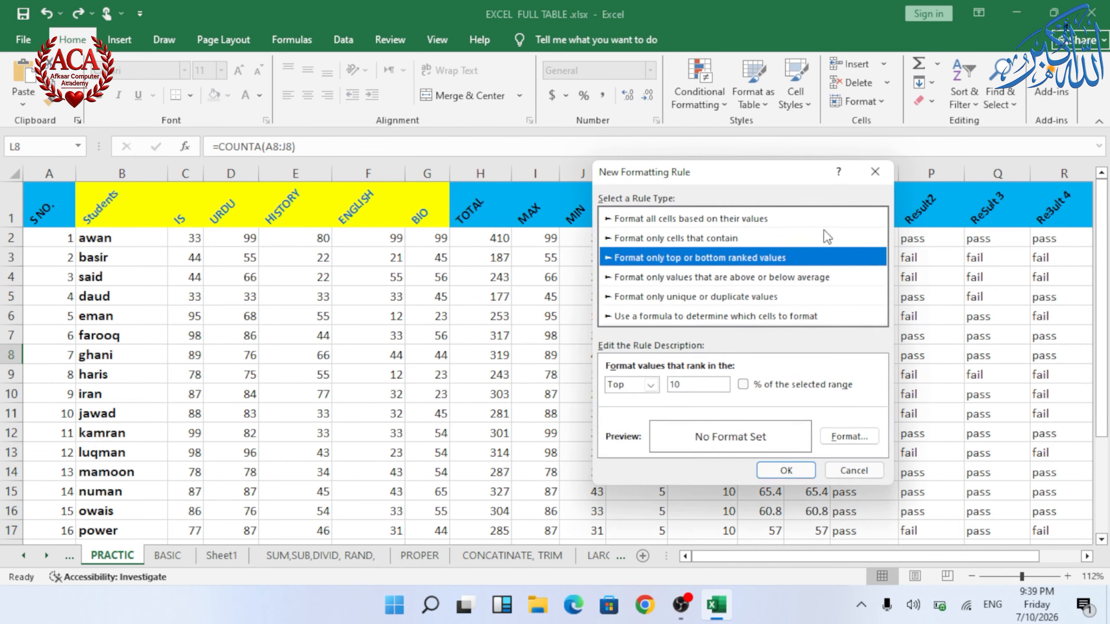
{"action": "left_click", "coordinate": [870, 179]}
Step: Open a new conditional formatting rule and browse the Format Style and minimum Type option lists
{"action": "left_click", "coordinate": [689, 93]}
{"action": "left_click", "coordinate": [744, 276]}
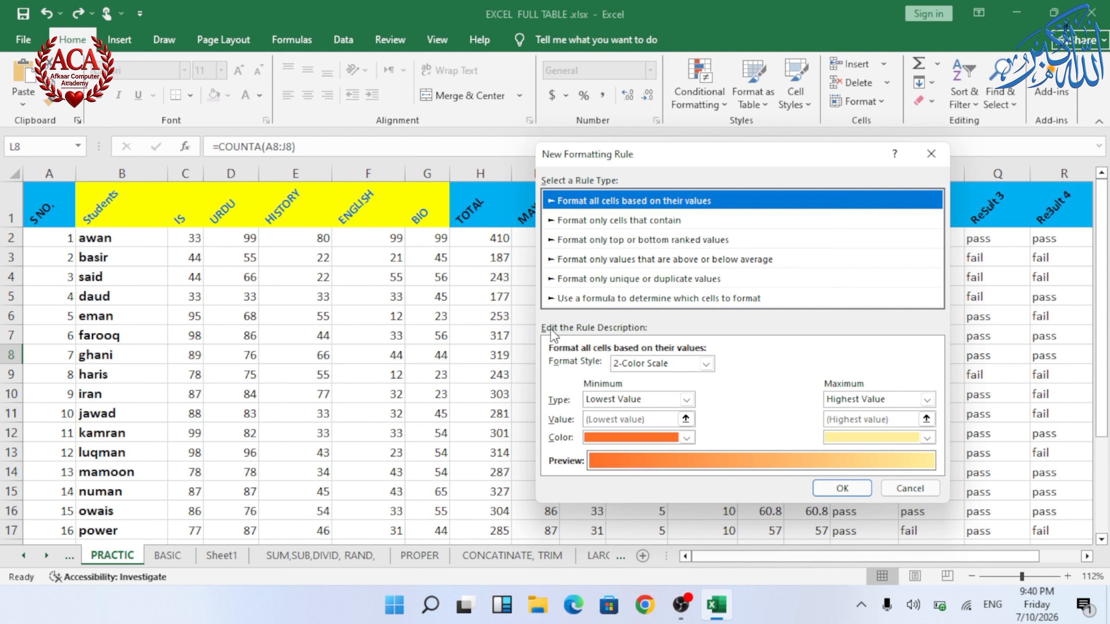
{"action": "left_click", "coordinate": [705, 364]}
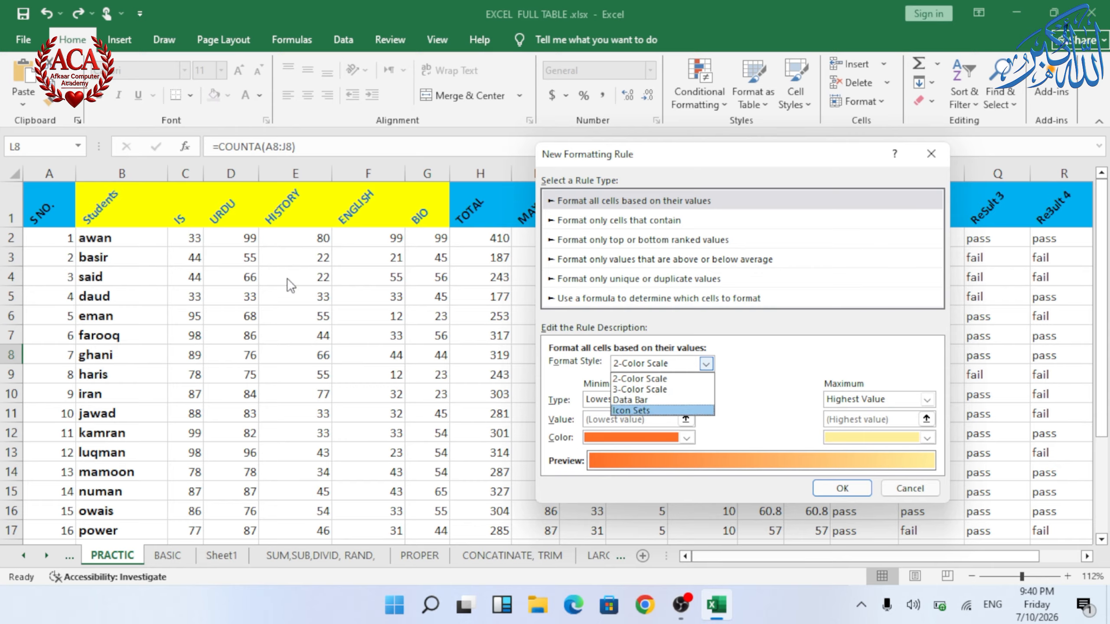
{"action": "left_click", "coordinate": [782, 419]}
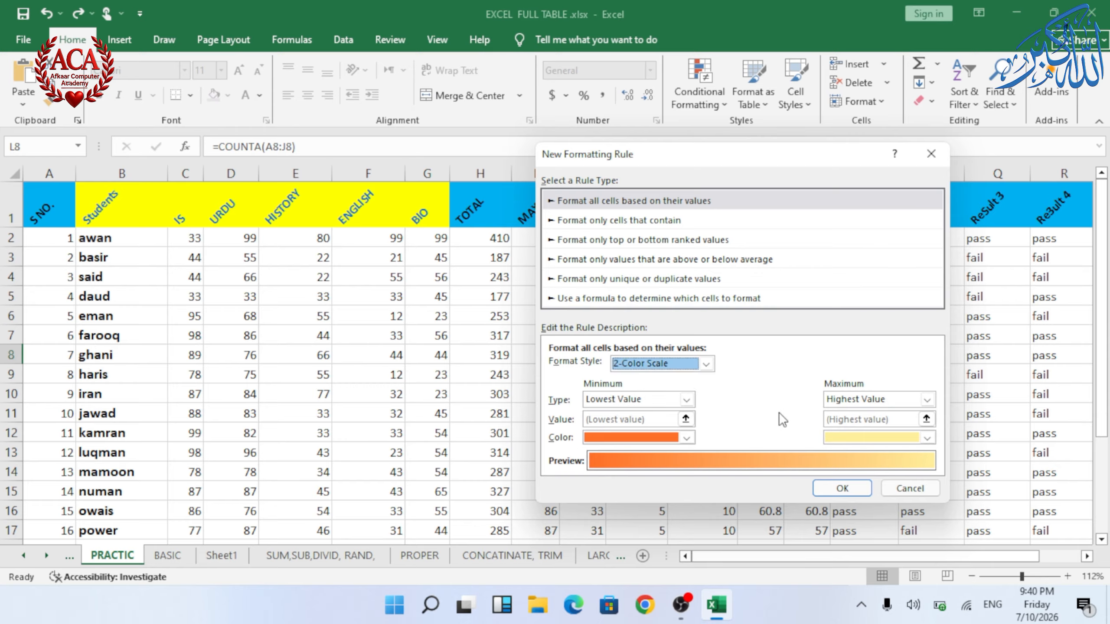
{"action": "left_click", "coordinate": [686, 401]}
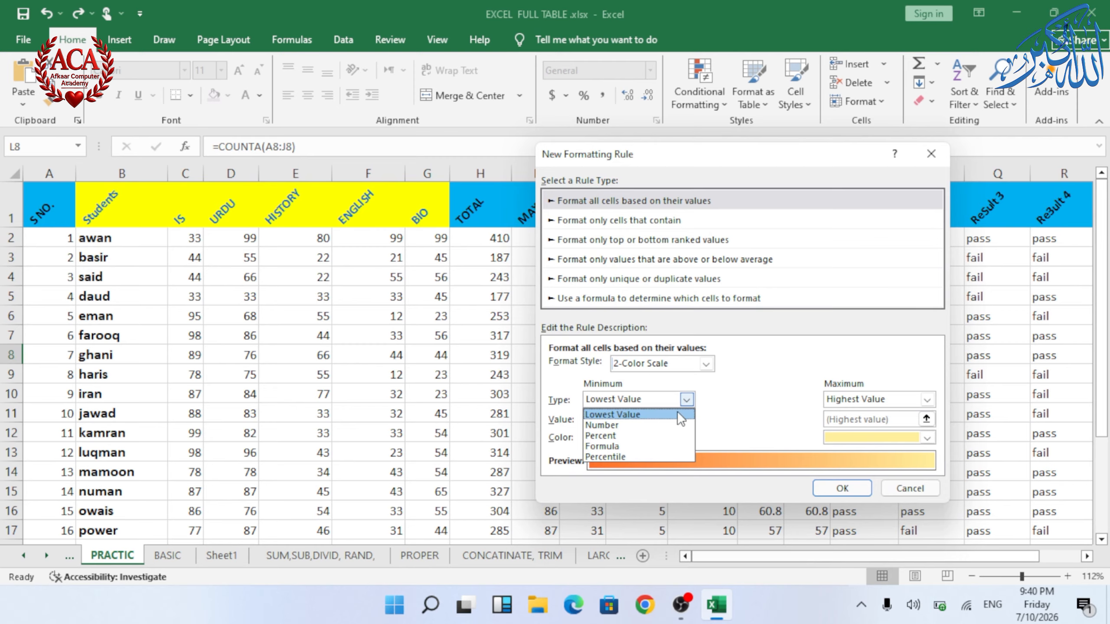
{"action": "left_click", "coordinate": [798, 391]}
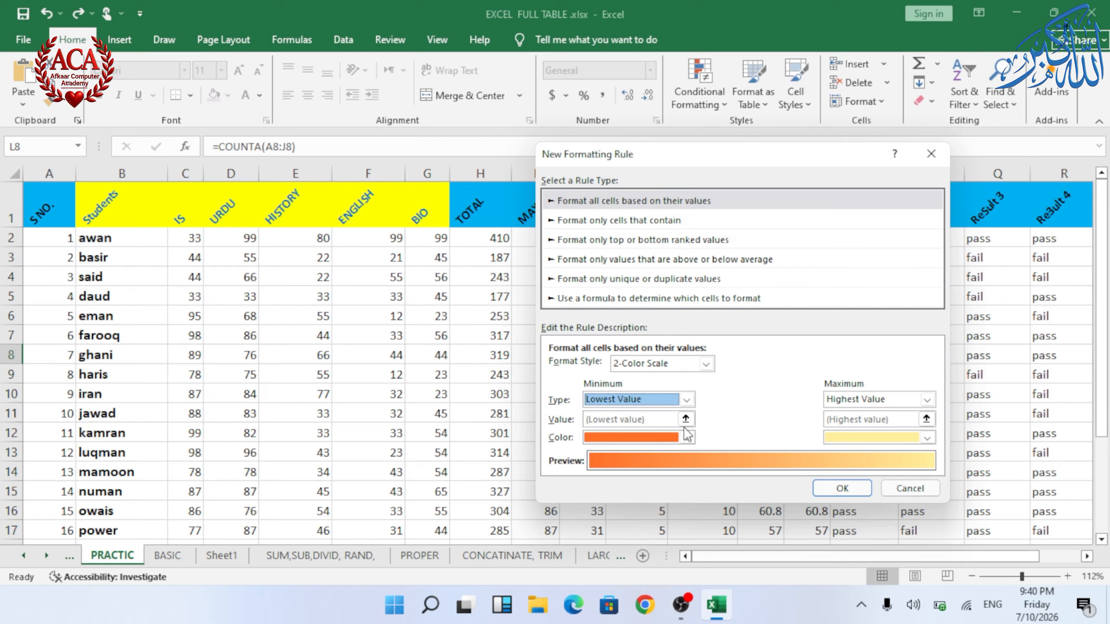
Step: Browse the minimum and maximum colour and type lists of the 2-Color Scale, then close the dialog without changes
{"action": "left_click", "coordinate": [686, 437]}
{"action": "left_click", "coordinate": [709, 443]}
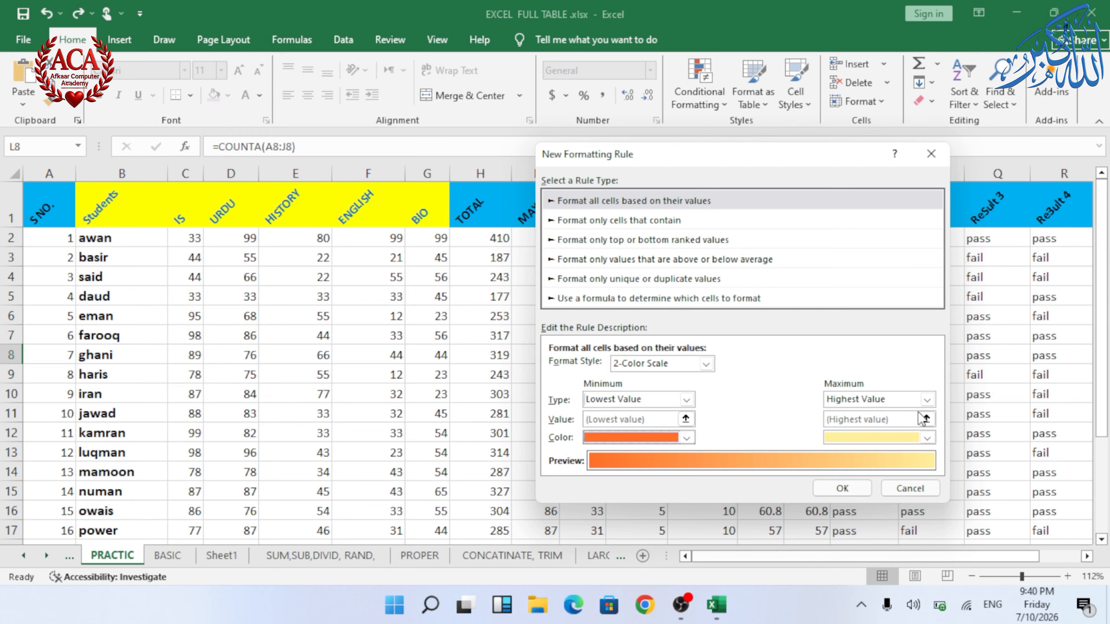
{"action": "left_click", "coordinate": [928, 399]}
{"action": "left_click", "coordinate": [794, 409]}
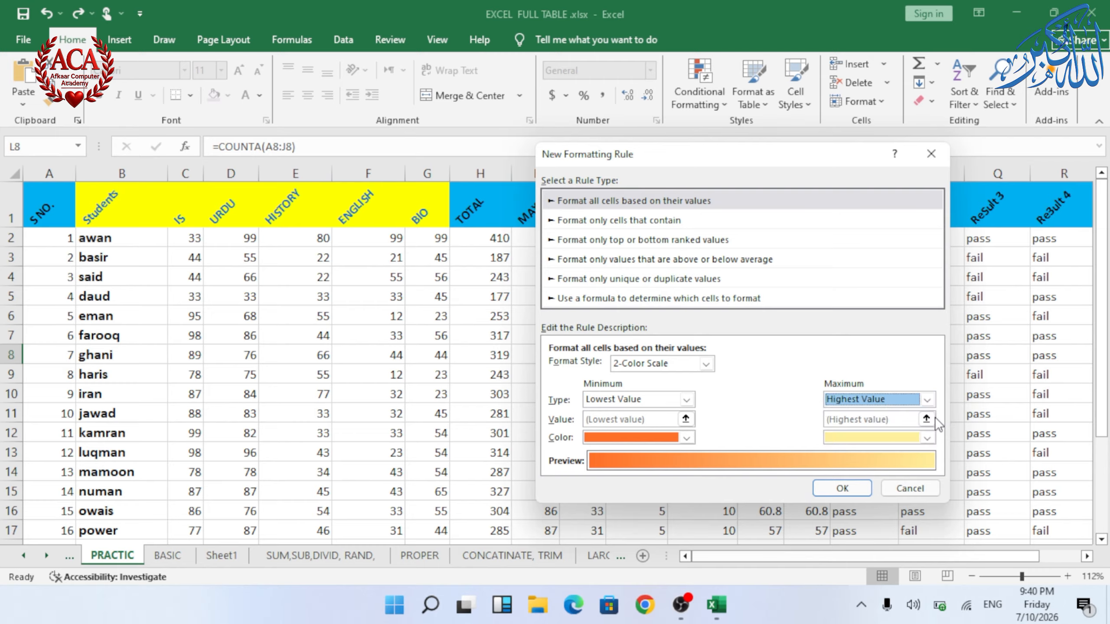
{"action": "left_click", "coordinate": [925, 439]}
{"action": "left_click", "coordinate": [771, 433]}
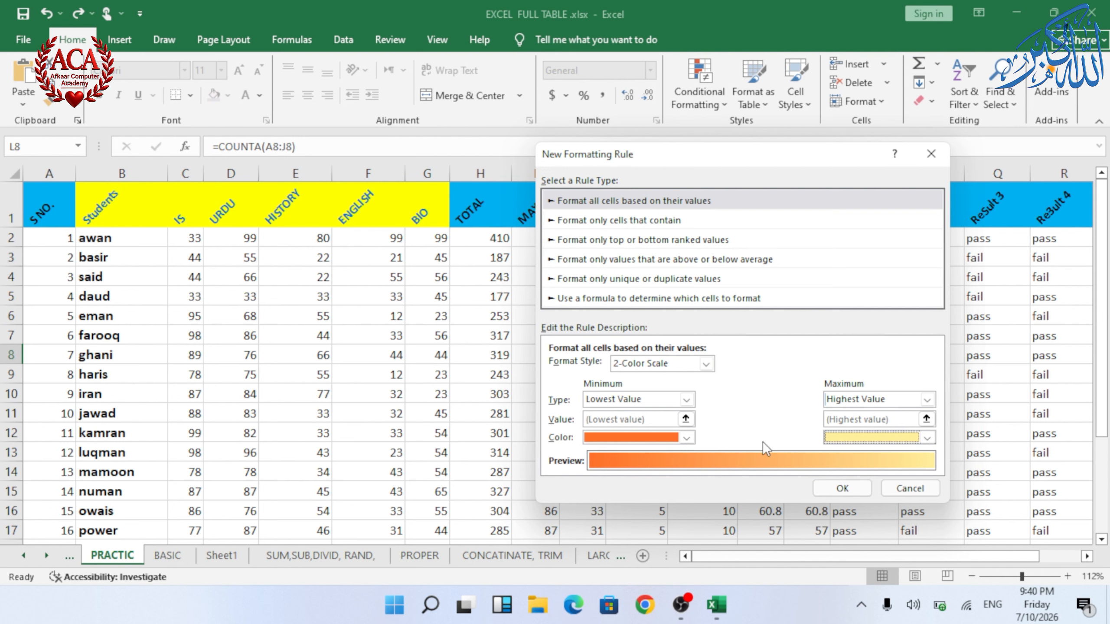
{"action": "left_click", "coordinate": [924, 163]}
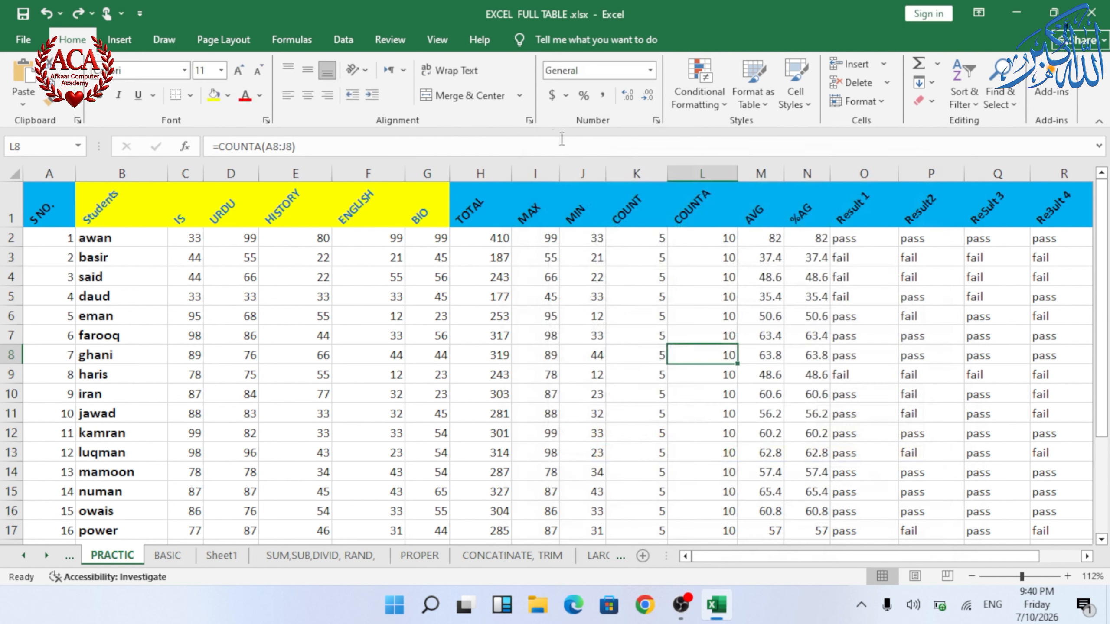
Step: Select the marks C2:G11 and apply the Green-Yellow-Red color scale
{"action": "left_click", "coordinate": [701, 93]}
{"action": "mouse_move", "coordinate": [735, 299]}
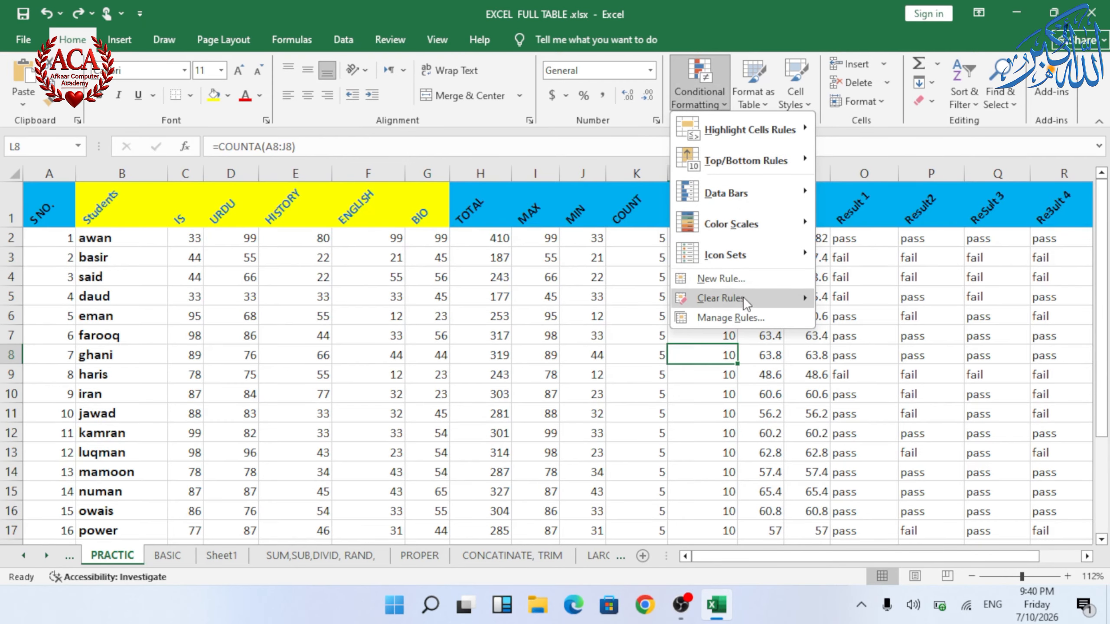
{"action": "left_click", "coordinate": [230, 332]}
{"action": "left_click_drag", "start_coordinate": [191, 238], "coordinate": [446, 437]}
{"action": "left_click", "coordinate": [699, 92]}
{"action": "mouse_move", "coordinate": [730, 225]}
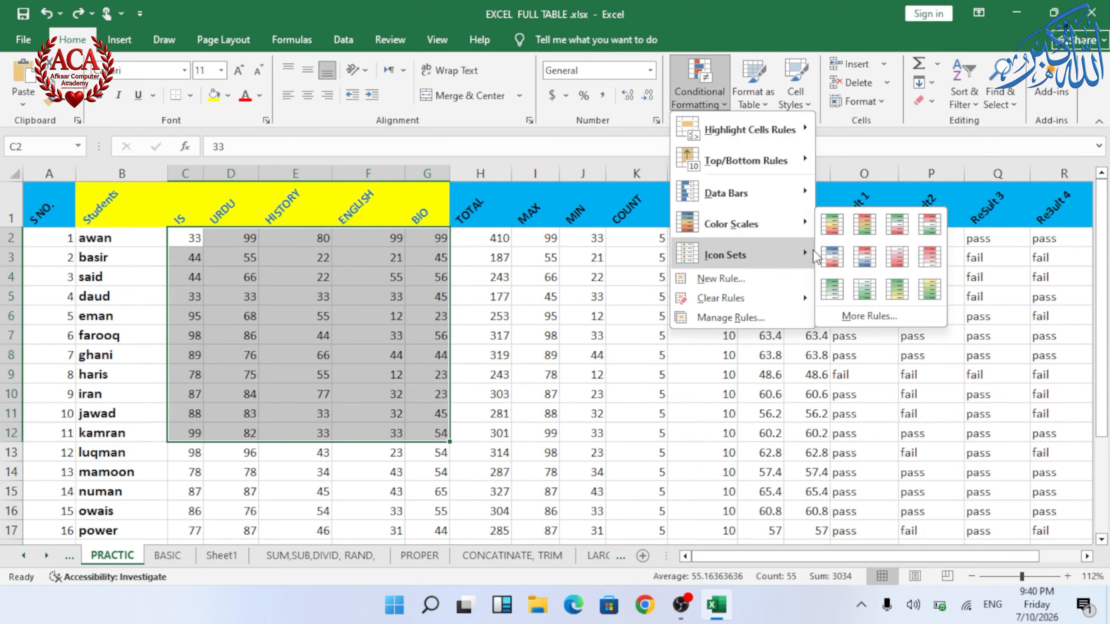
{"action": "left_click", "coordinate": [844, 217]}
Step: Clear the conditional formatting rules from the selected marks
{"action": "left_click", "coordinate": [701, 101]}
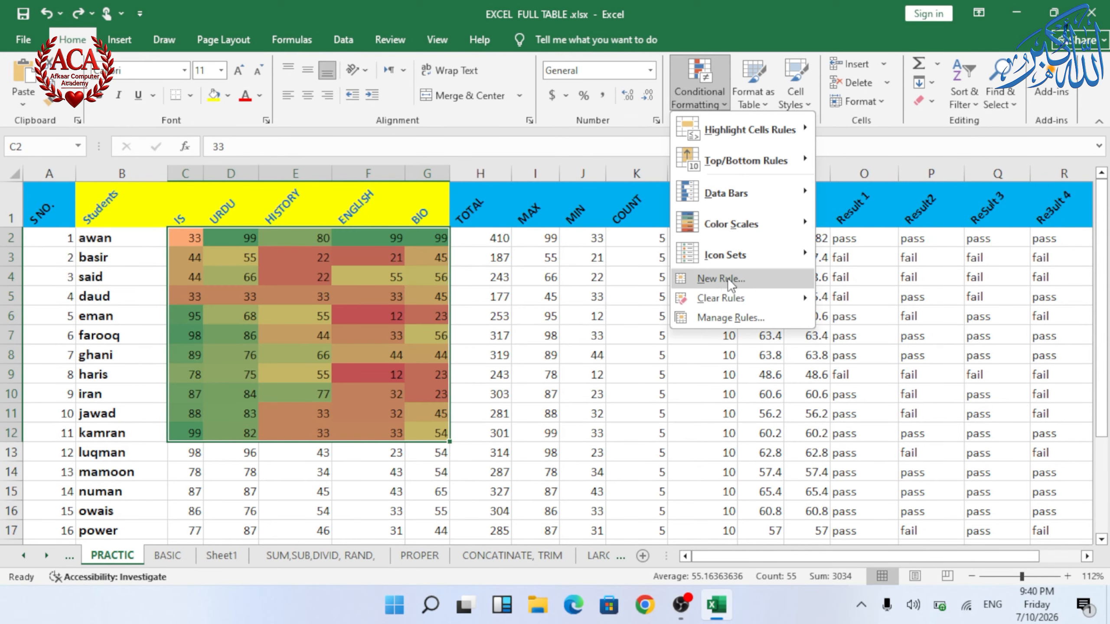
{"action": "mouse_move", "coordinate": [721, 298]}
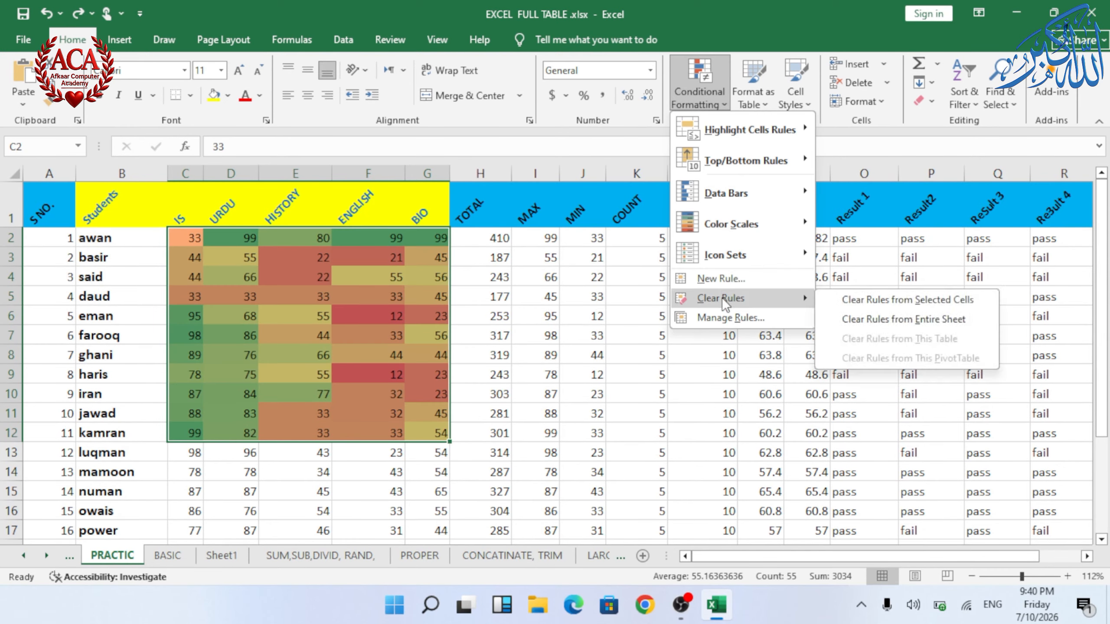
{"action": "left_click", "coordinate": [854, 299]}
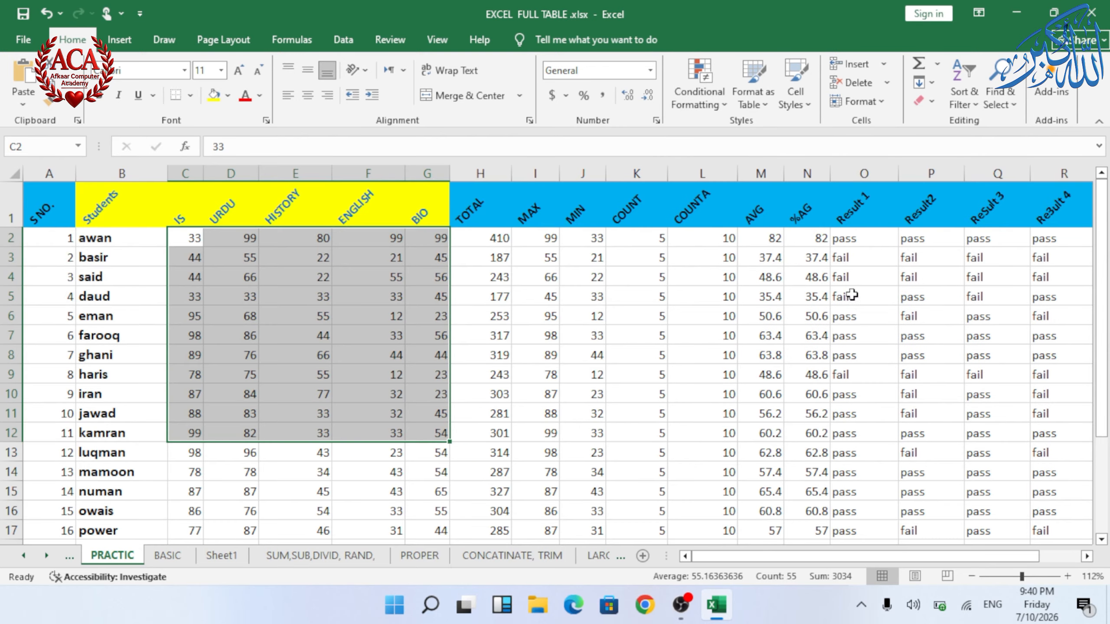
Step: Open the Conditional Formatting Rules Manager and its New Rule dialog, closing both without changes
{"action": "left_click", "coordinate": [691, 90]}
{"action": "left_click", "coordinate": [728, 317]}
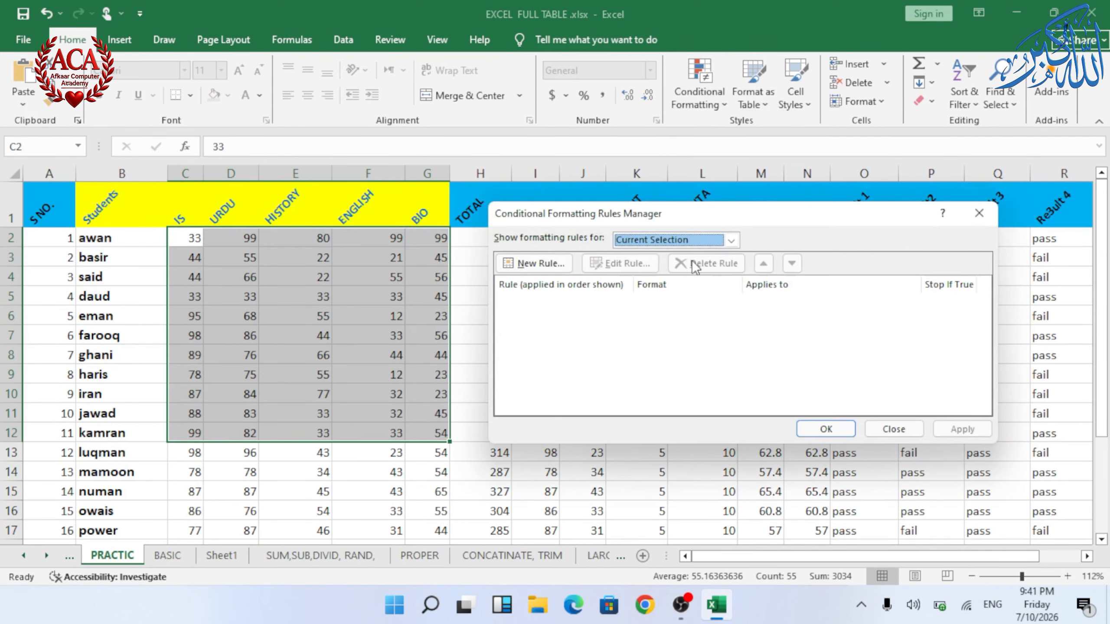
{"action": "left_click", "coordinate": [557, 265]}
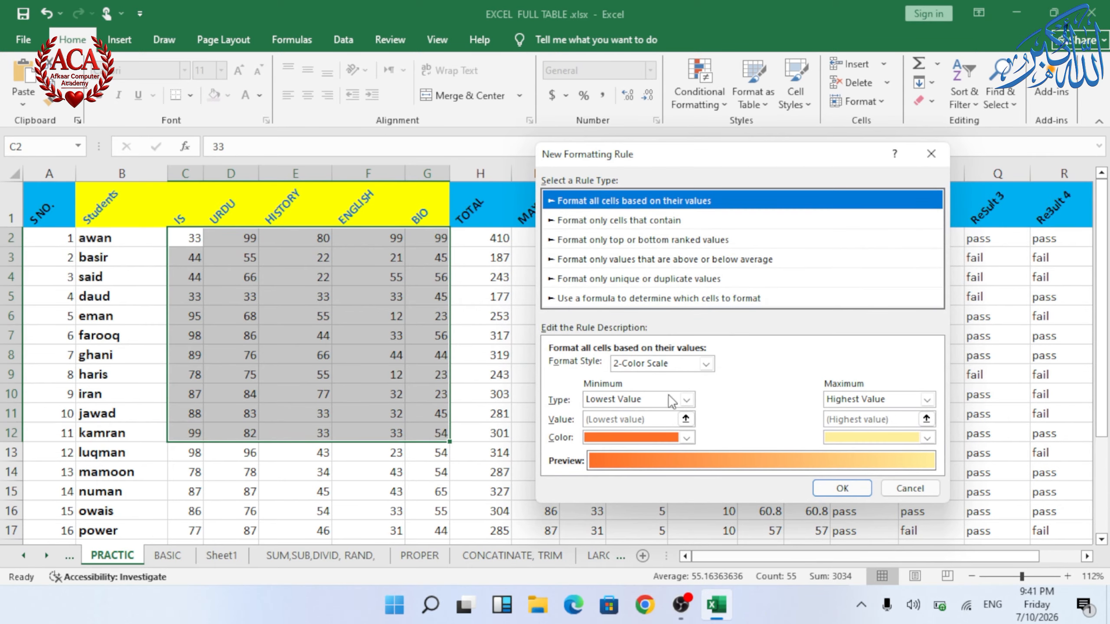
{"action": "left_click", "coordinate": [923, 153]}
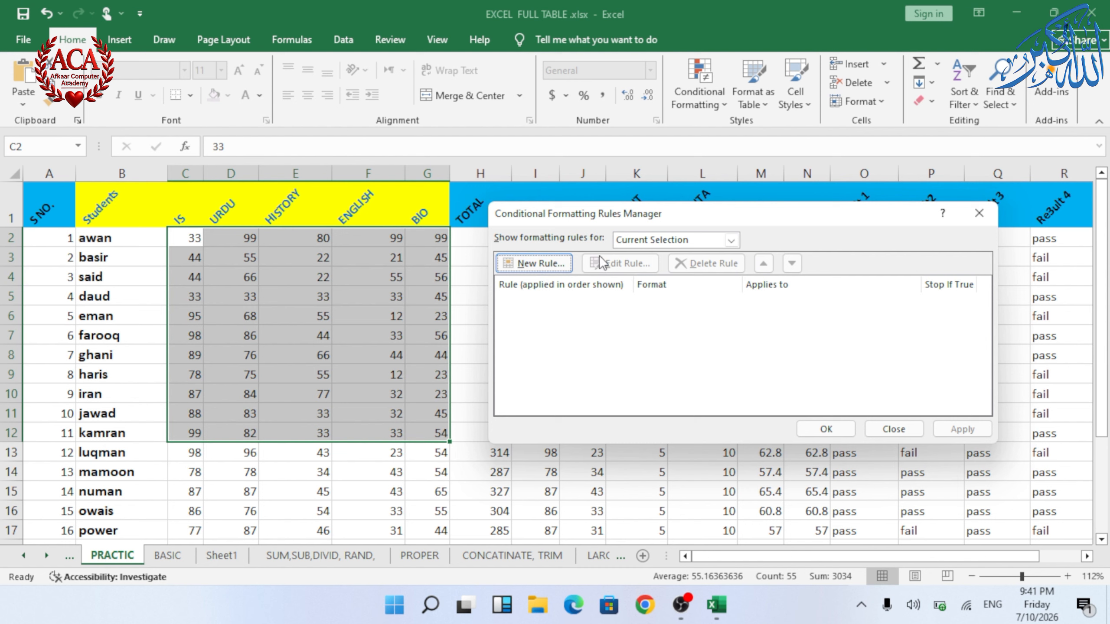
{"action": "left_click", "coordinate": [979, 213]}
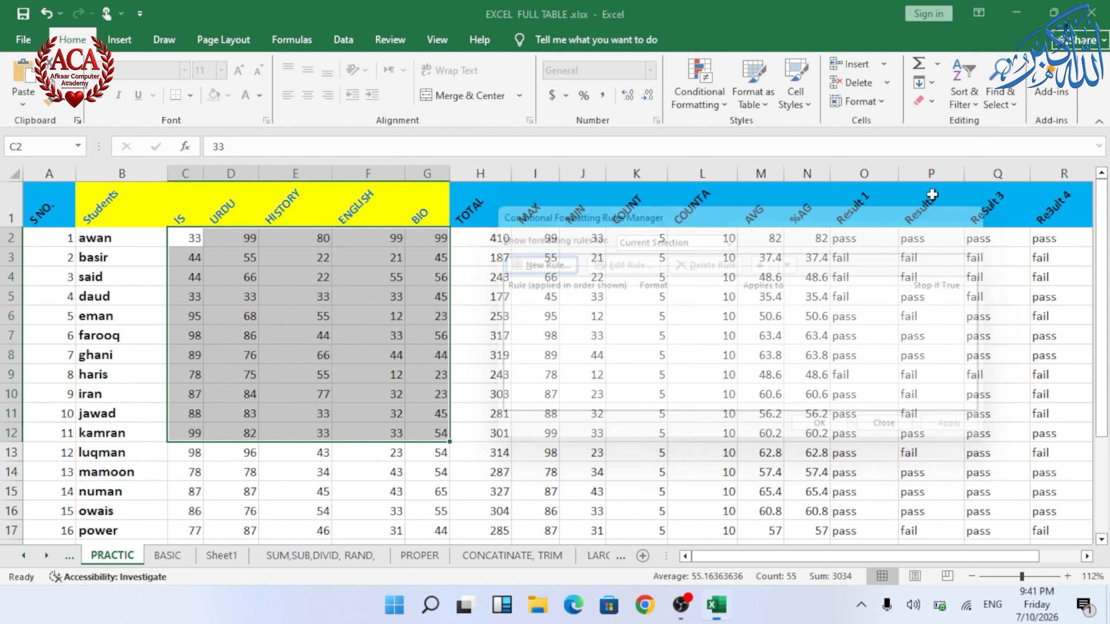
Step: Open the New Formatting Rule dialog and close it without changes
{"action": "left_click", "coordinate": [700, 106]}
{"action": "left_click", "coordinate": [734, 278]}
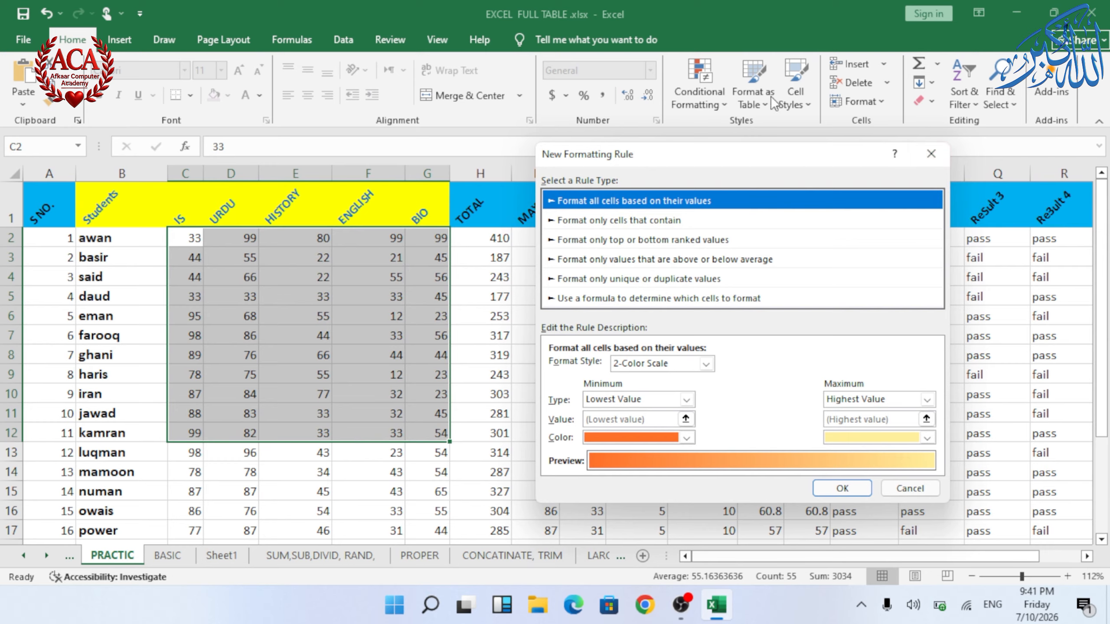
{"action": "left_click", "coordinate": [932, 153]}
Step: Open the data bar More Rules dialog, browse the minimum and maximum type lists, and close it
{"action": "left_click", "coordinate": [723, 95]}
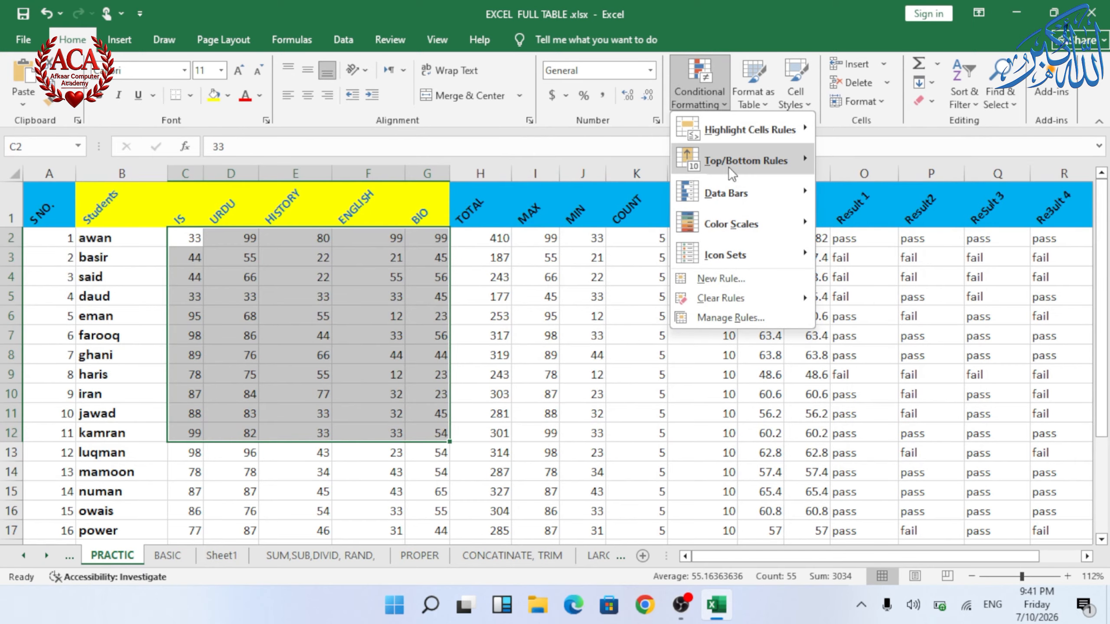
{"action": "mouse_move", "coordinate": [735, 188]}
{"action": "left_click", "coordinate": [889, 356]}
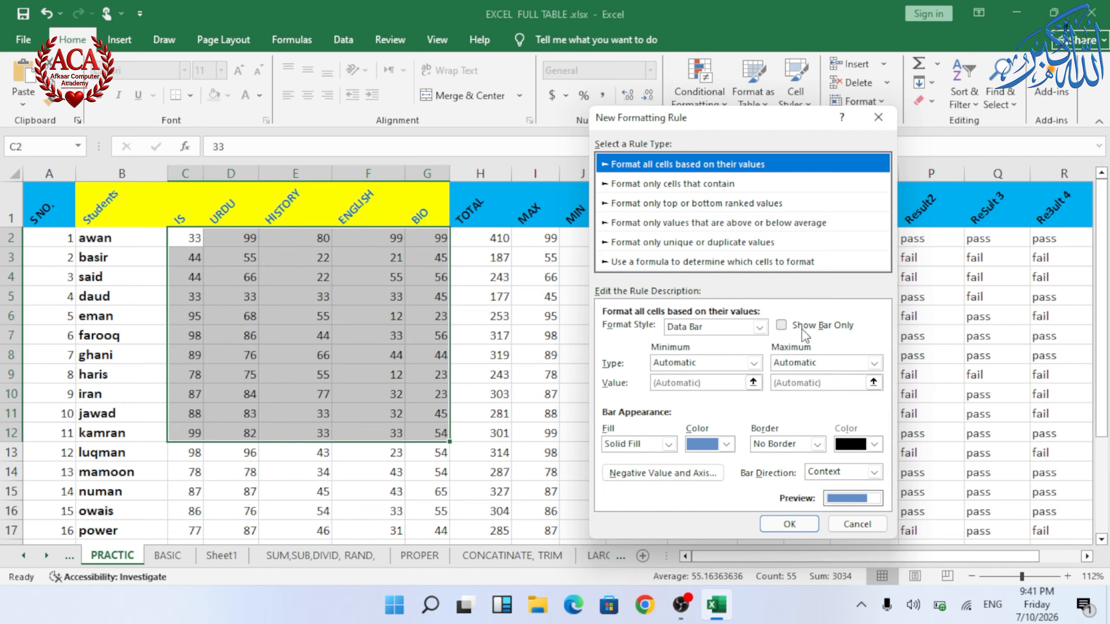
{"action": "left_click", "coordinate": [754, 362]}
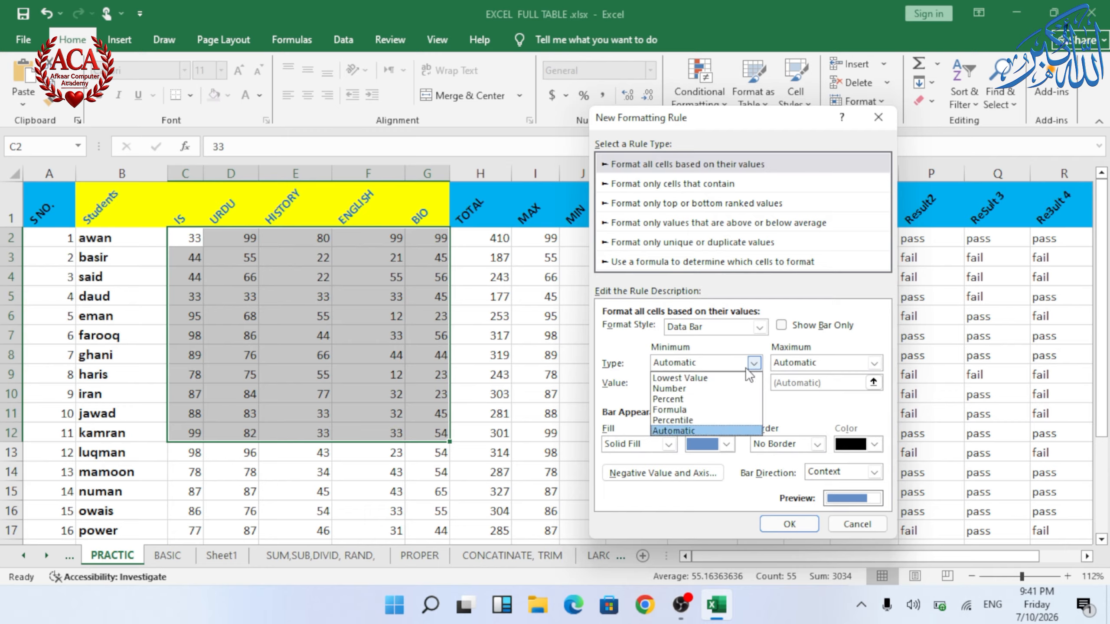
{"action": "left_click", "coordinate": [877, 367]}
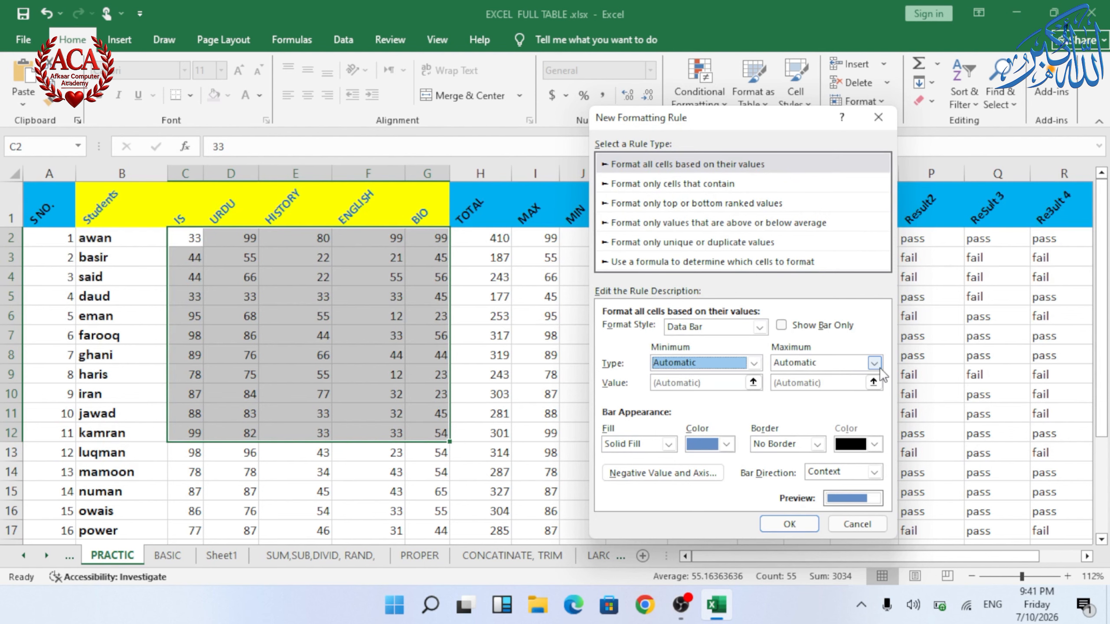
{"action": "left_click", "coordinate": [877, 368]}
{"action": "left_click", "coordinate": [695, 443]}
{"action": "left_click", "coordinate": [878, 118]}
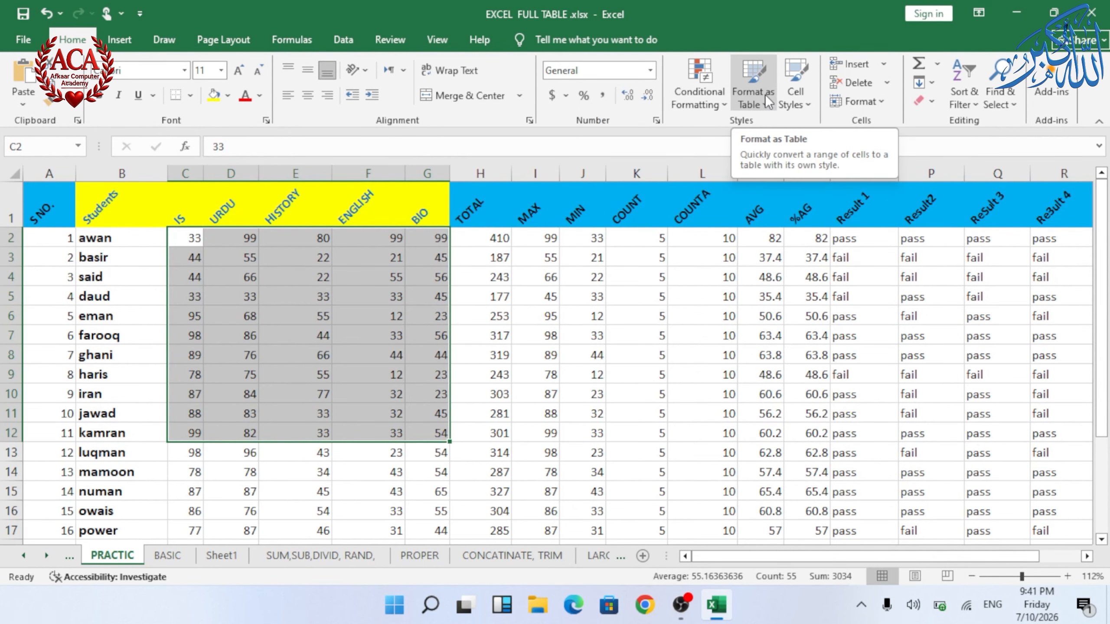
Step: Select columns A to J and format them as a table with a light style, keeping headers
{"action": "left_click", "coordinate": [535, 354]}
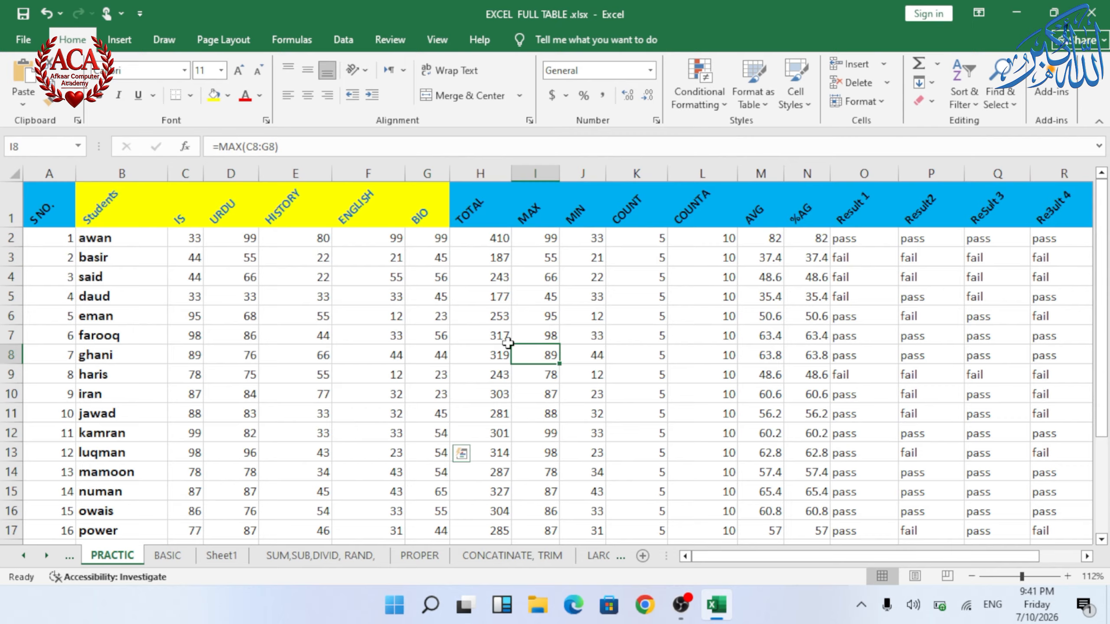
{"action": "left_click", "coordinate": [756, 99]}
{"action": "left_click", "coordinate": [477, 242]}
{"action": "left_click_drag", "start_coordinate": [49, 175], "coordinate": [565, 415]}
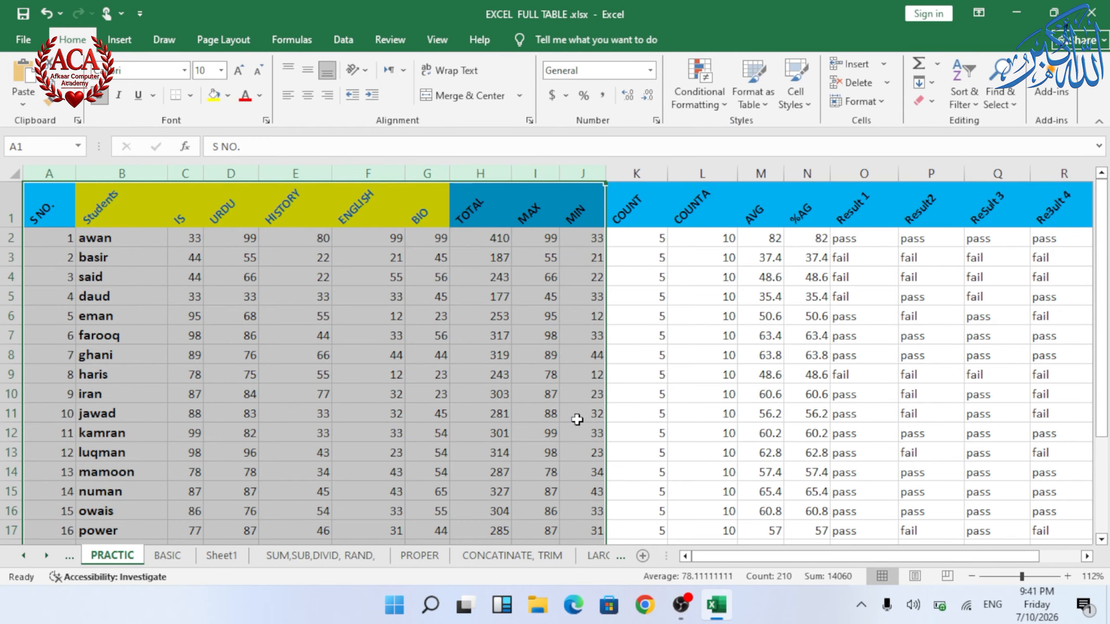
{"action": "left_click", "coordinate": [759, 106]}
{"action": "left_click", "coordinate": [804, 255]}
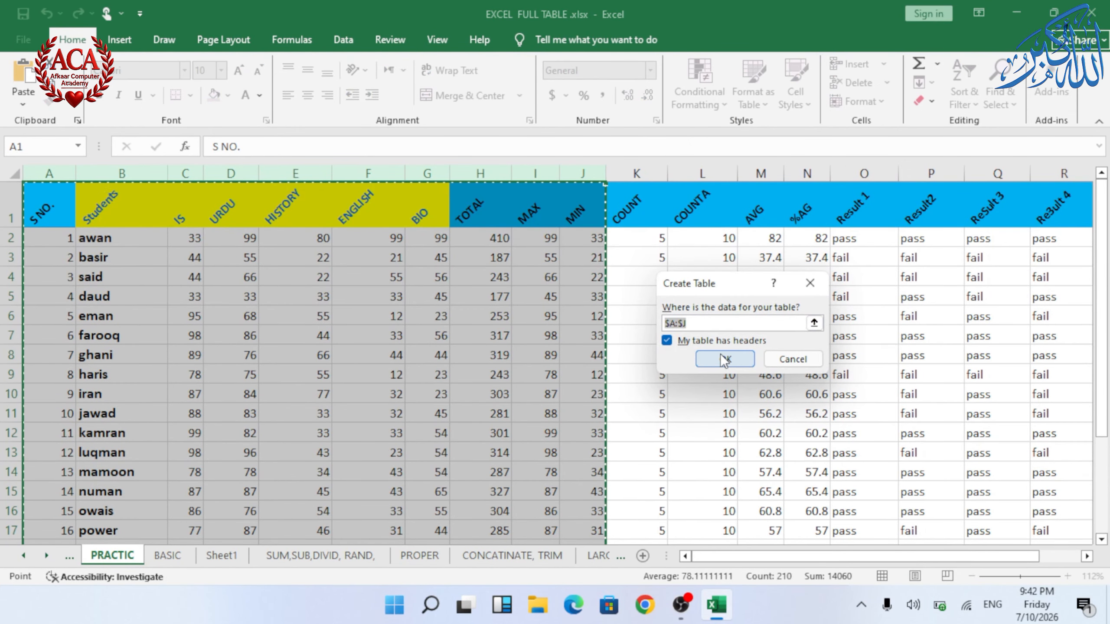
{"action": "left_click", "coordinate": [721, 357]}
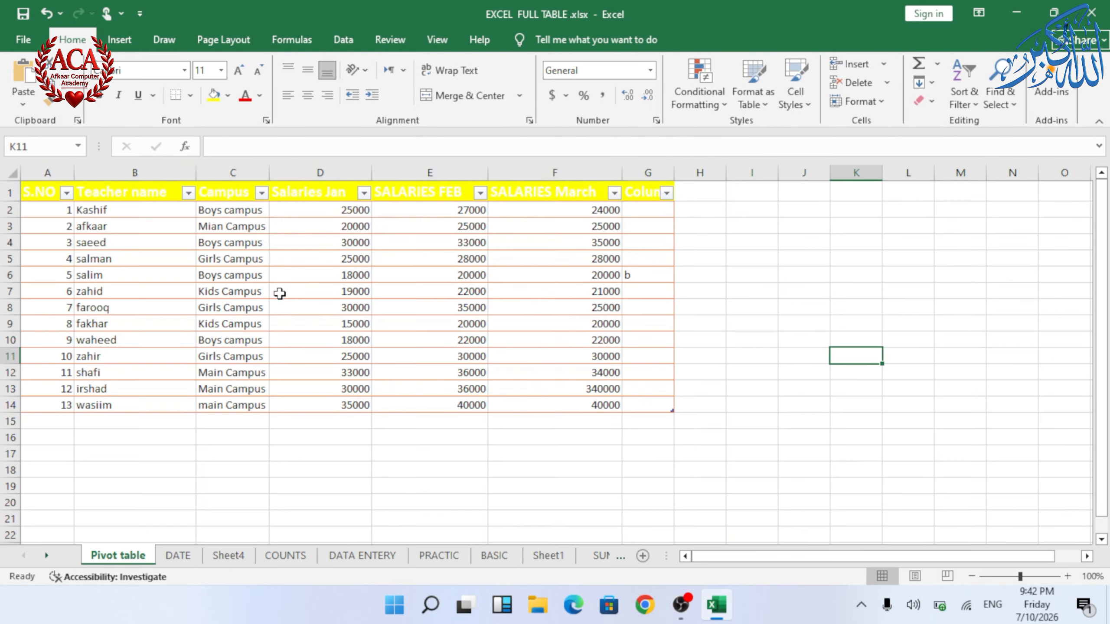
Step: Open the New Table Style dialog and close it without changes
{"action": "left_click", "coordinate": [765, 100]}
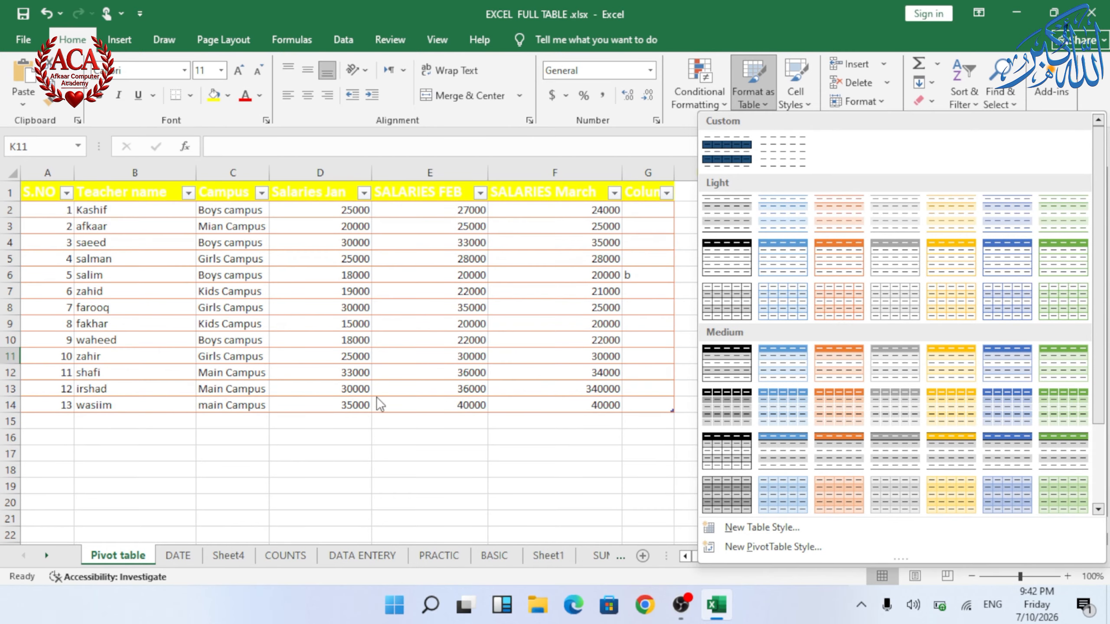
{"action": "left_click", "coordinate": [755, 529]}
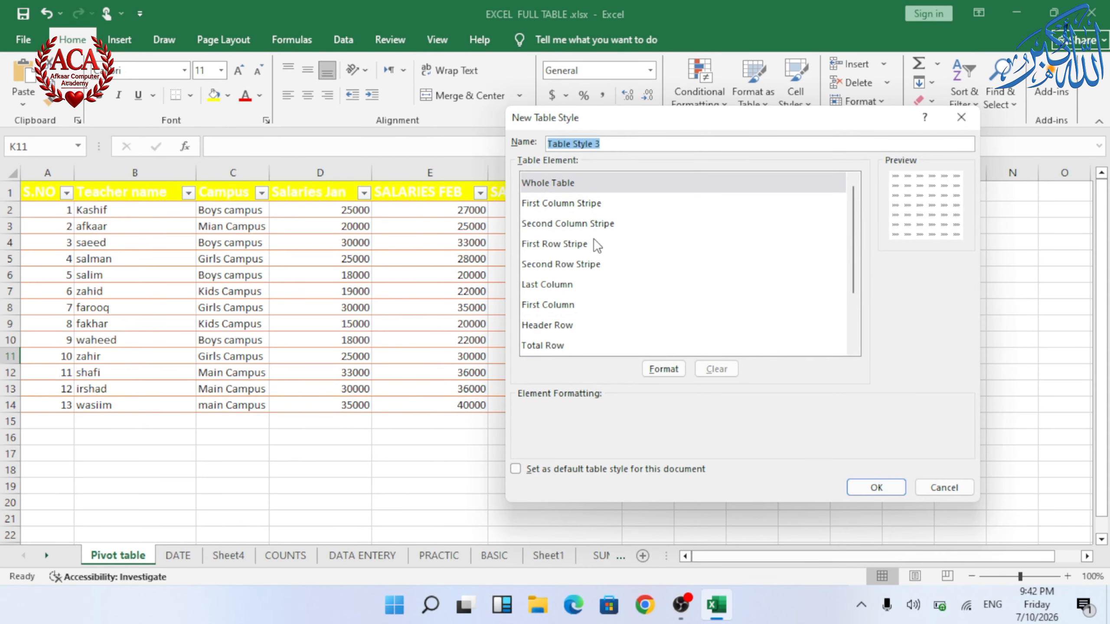
{"action": "left_click", "coordinate": [961, 122]}
Step: Open the New PivotTable Style dialog and close it without changes
{"action": "left_click", "coordinate": [755, 92]}
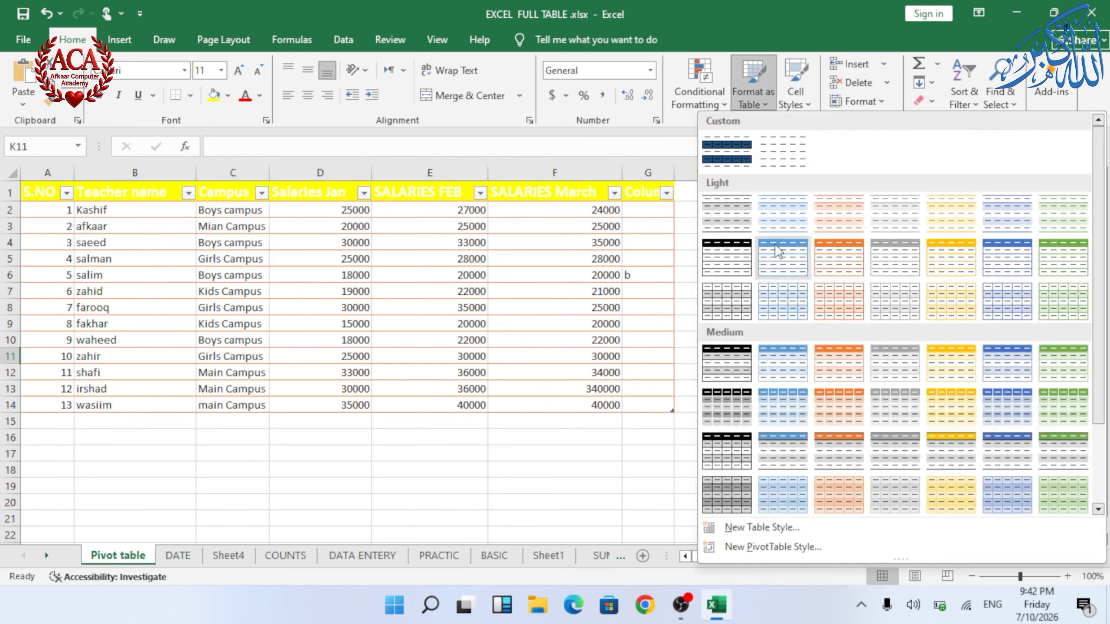
{"action": "left_click", "coordinate": [756, 548]}
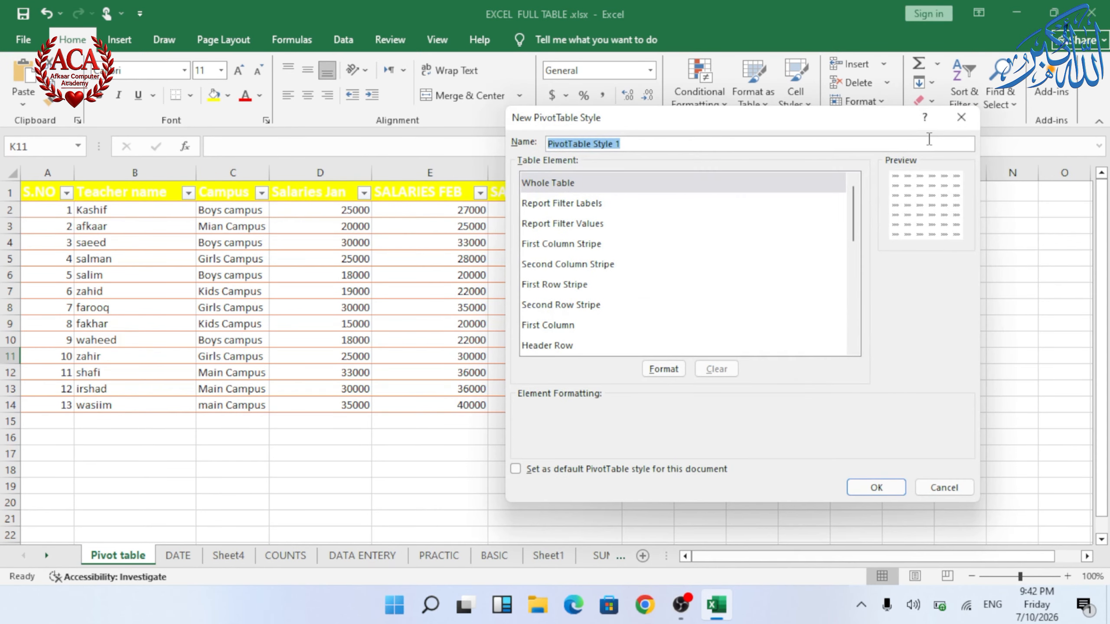
{"action": "left_click", "coordinate": [961, 117]}
{"action": "left_click", "coordinate": [123, 41]}
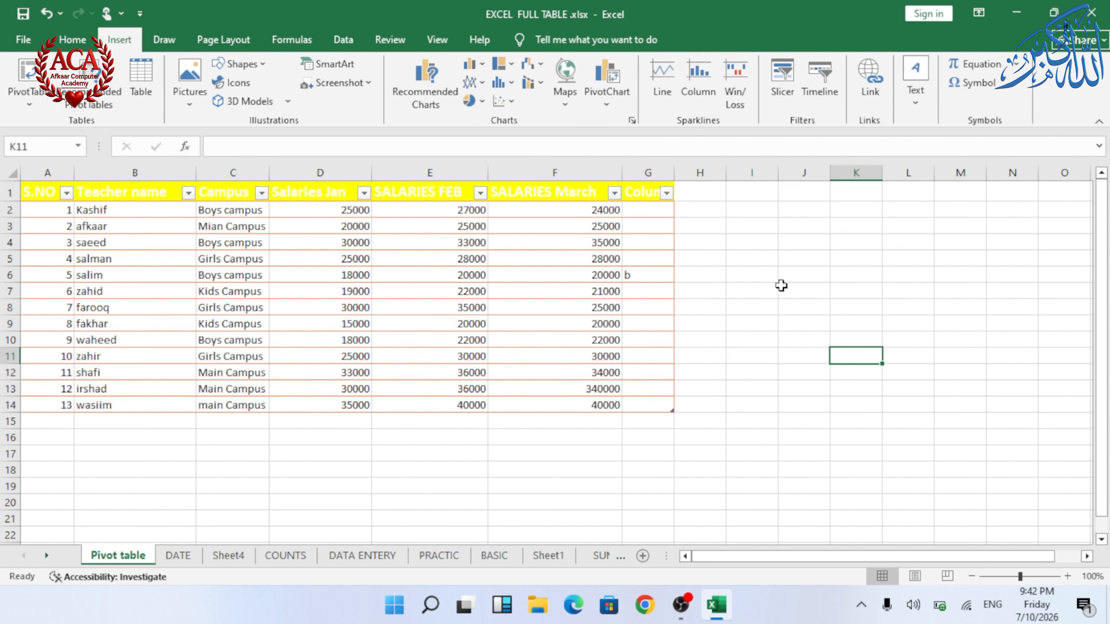
{"action": "left_click", "coordinate": [86, 40]}
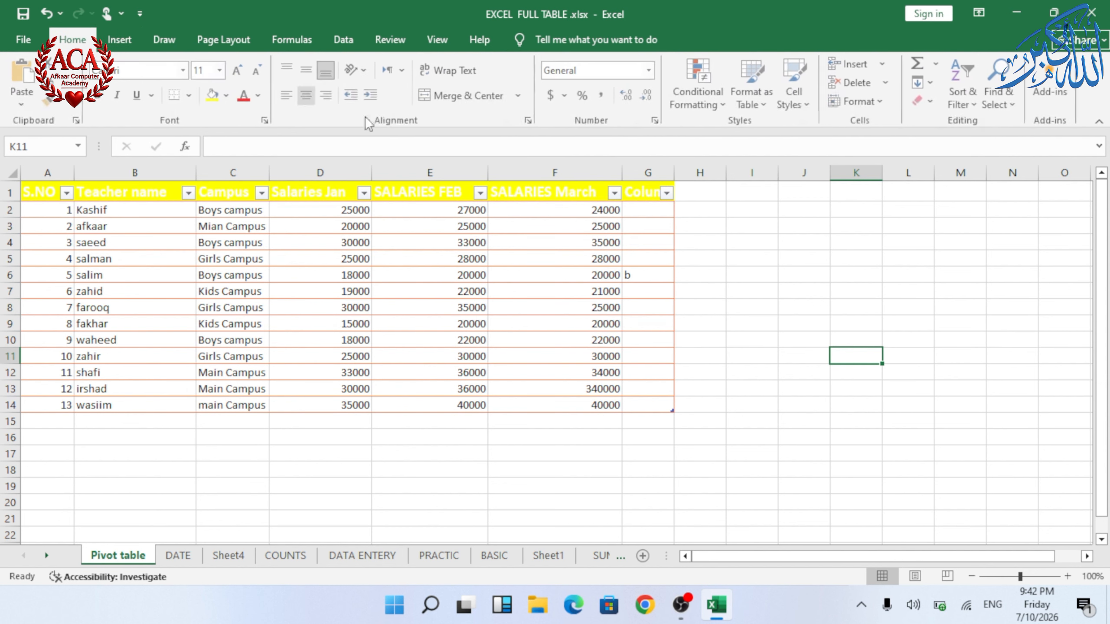
{"action": "left_click", "coordinate": [651, 364]}
{"action": "key", "text": "ctrl+a"}
{"action": "left_click", "coordinate": [789, 313], "text": "ctrl"}
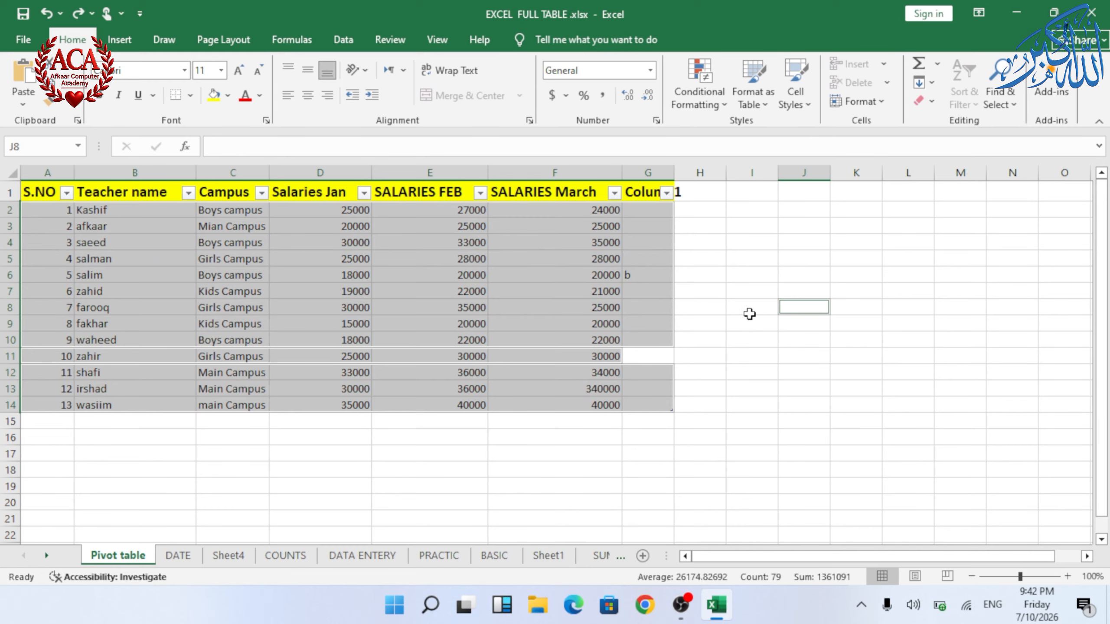
{"action": "left_click", "coordinate": [748, 291]}
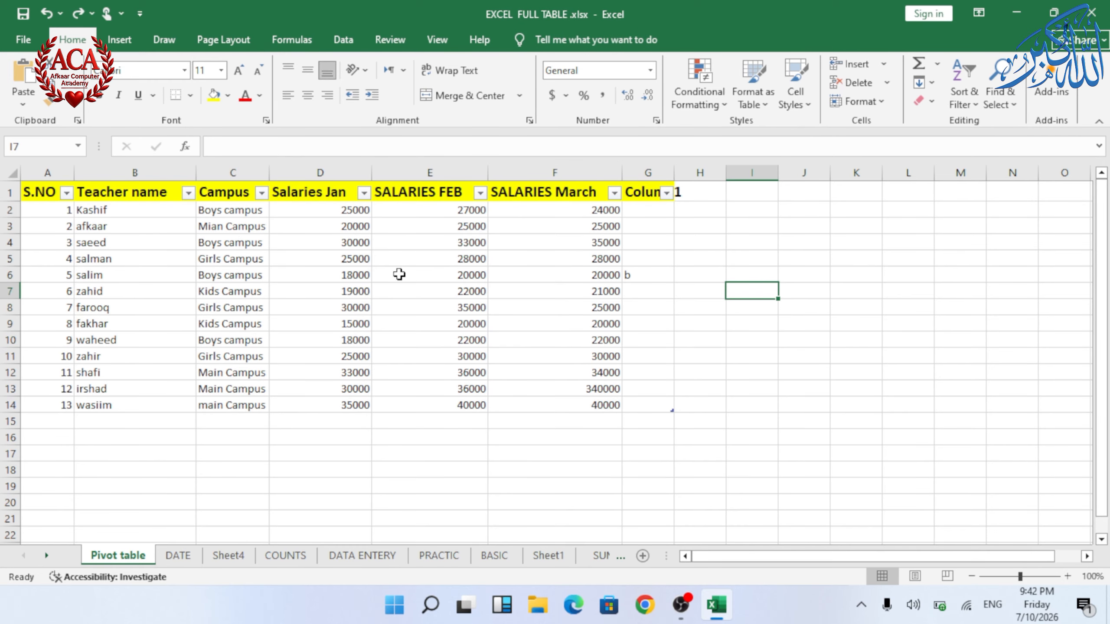
Step: Apply the Bad cell style to the first teacher name, Kashif, in cell B2
{"action": "left_click", "coordinate": [110, 212]}
{"action": "left_click", "coordinate": [805, 105]}
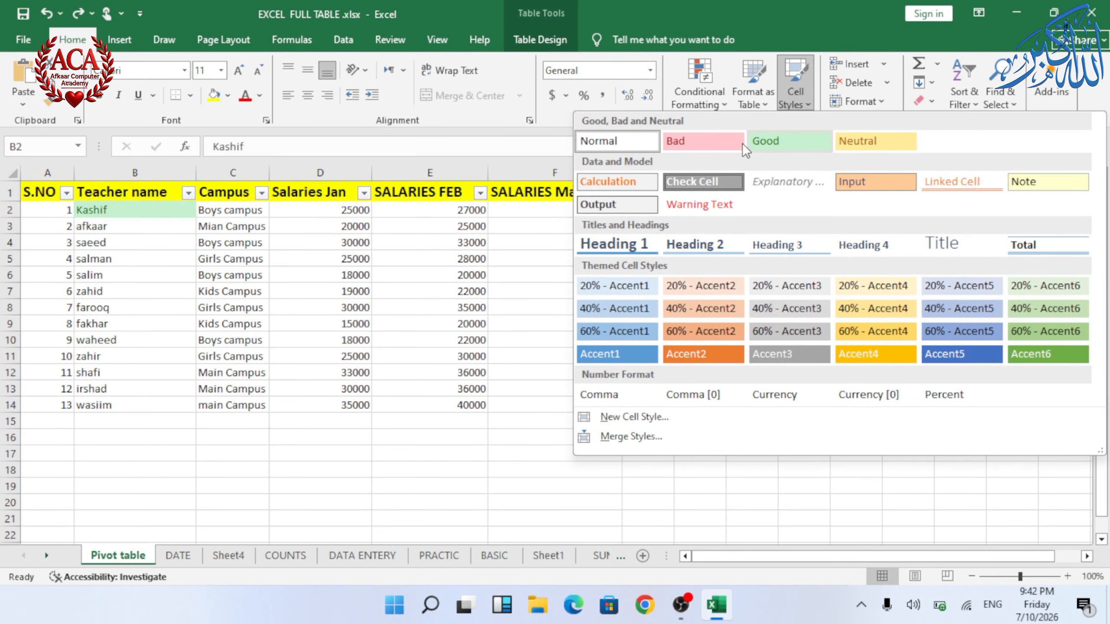
{"action": "left_click", "coordinate": [703, 141]}
Step: Apply the Accent4 cell style to the first campus cell C2
{"action": "left_click", "coordinate": [250, 212]}
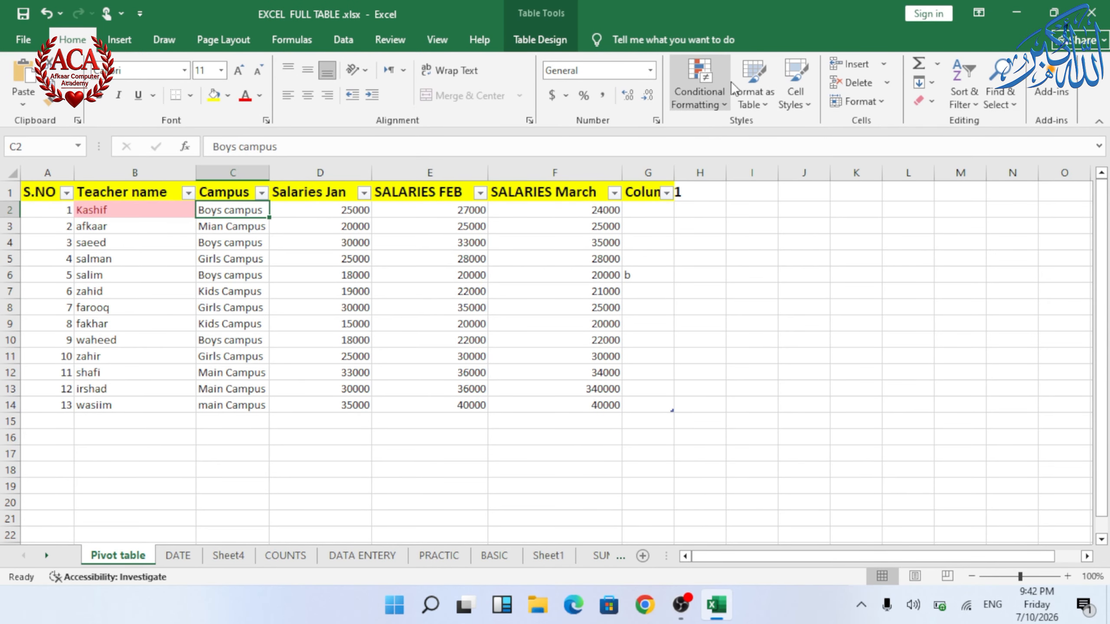
{"action": "left_click", "coordinate": [752, 85]}
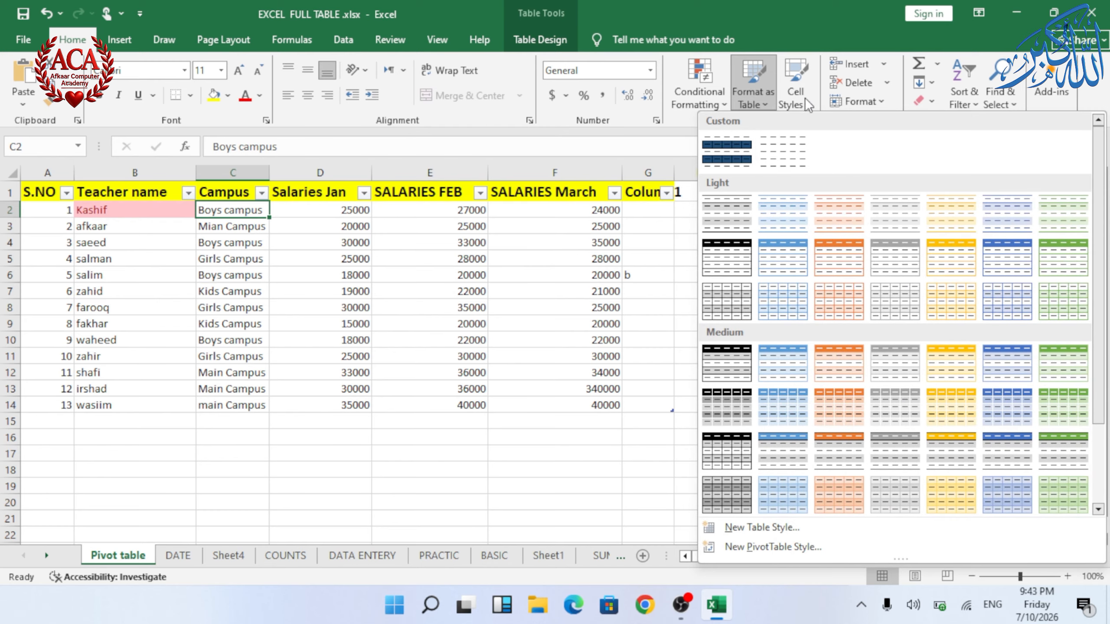
{"action": "left_click", "coordinate": [795, 88]}
{"action": "left_click", "coordinate": [863, 352]}
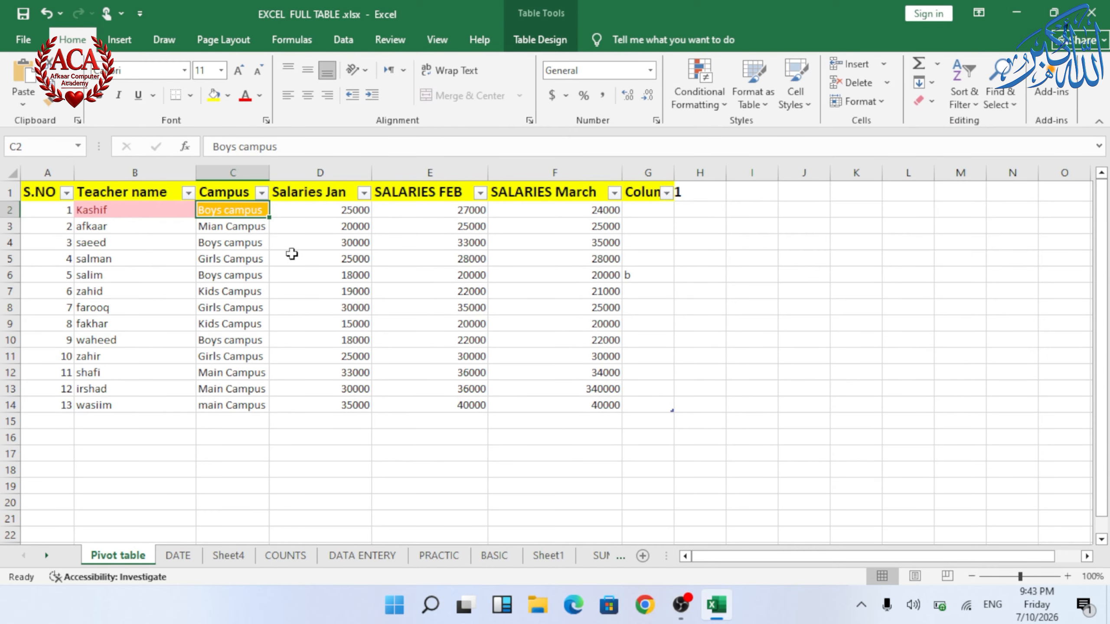
Step: Apply the Accent5 cell style to the whole Campus column, C2 to C14
{"action": "left_click_drag", "start_coordinate": [240, 210], "coordinate": [236, 406]}
{"action": "left_click", "coordinate": [795, 106]}
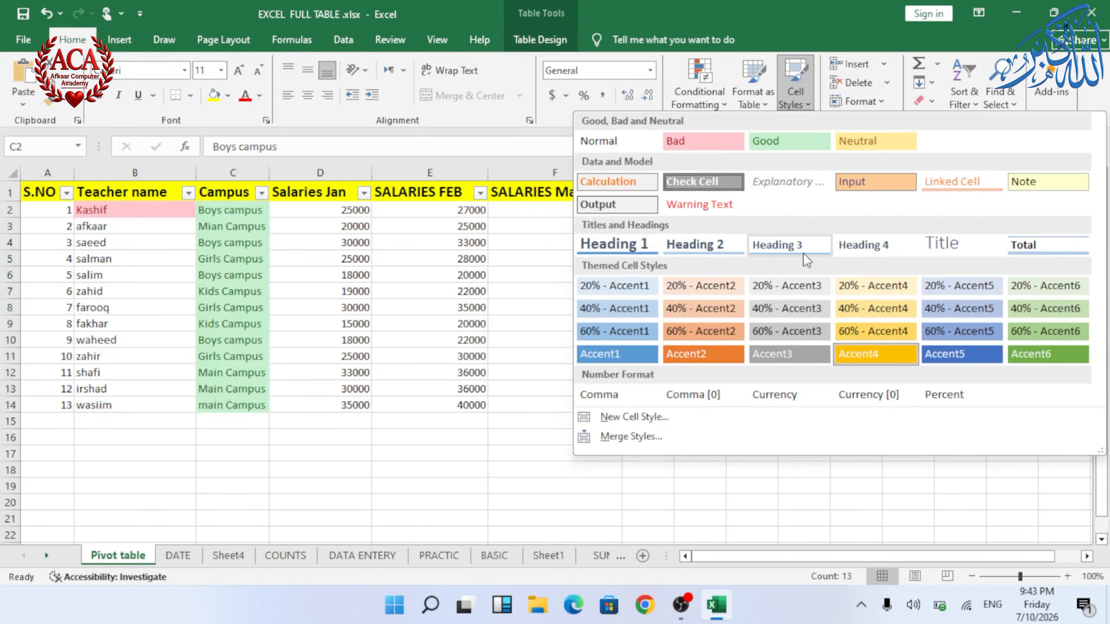
{"action": "left_click", "coordinate": [958, 363]}
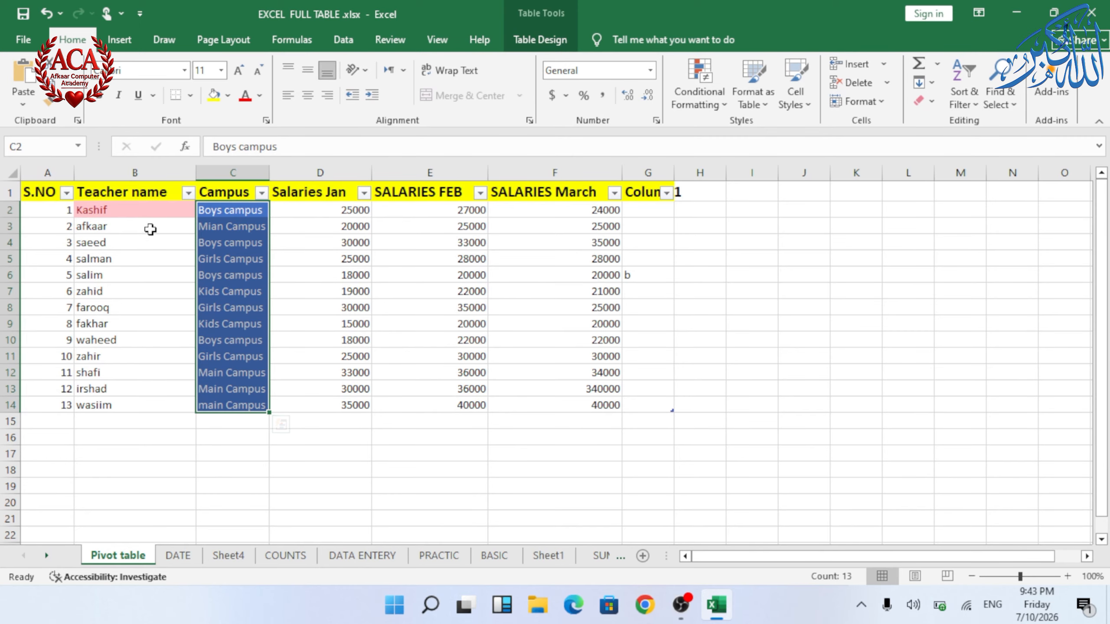
Step: Apply the Bad cell style to the remaining teacher names, B3 to B14
{"action": "left_click_drag", "start_coordinate": [152, 228], "coordinate": [136, 403]}
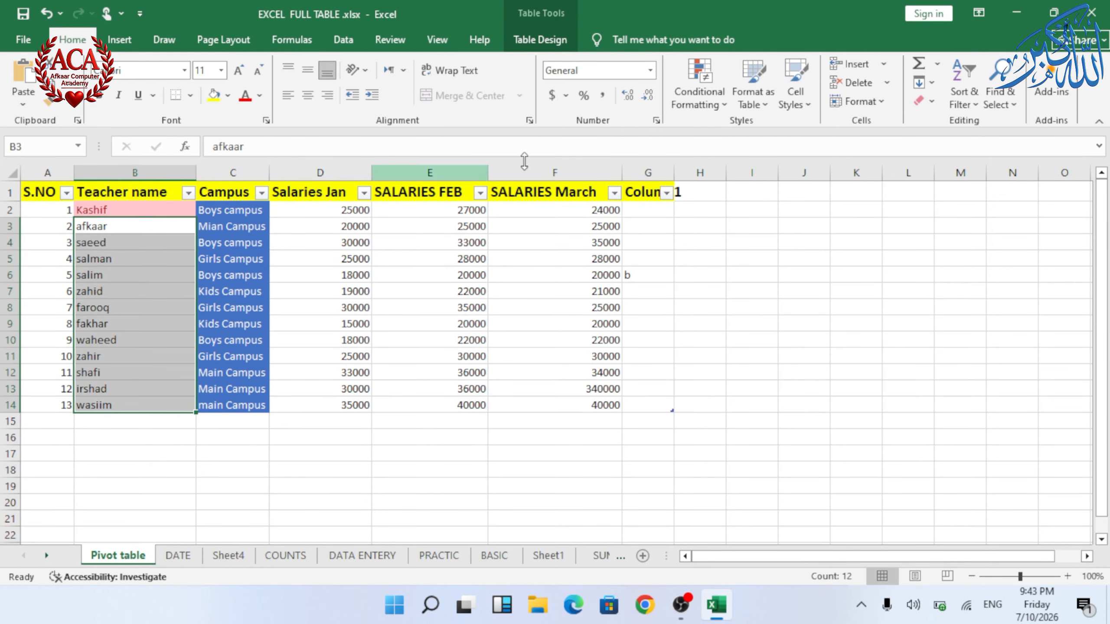
{"action": "left_click", "coordinate": [754, 94]}
{"action": "left_click", "coordinate": [791, 103]}
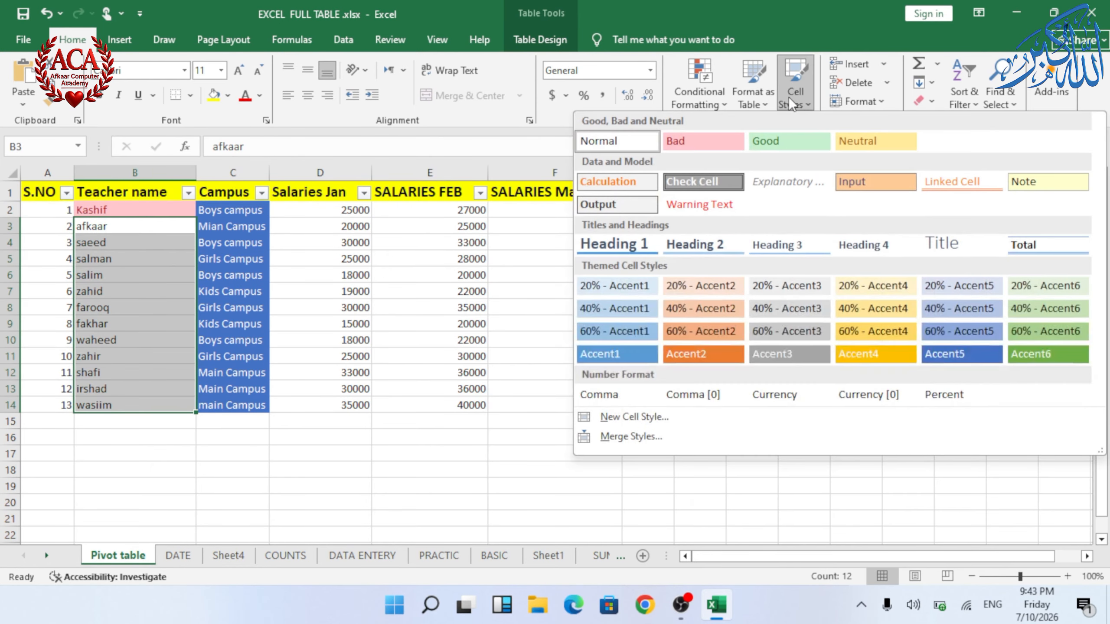
{"action": "left_click", "coordinate": [682, 151]}
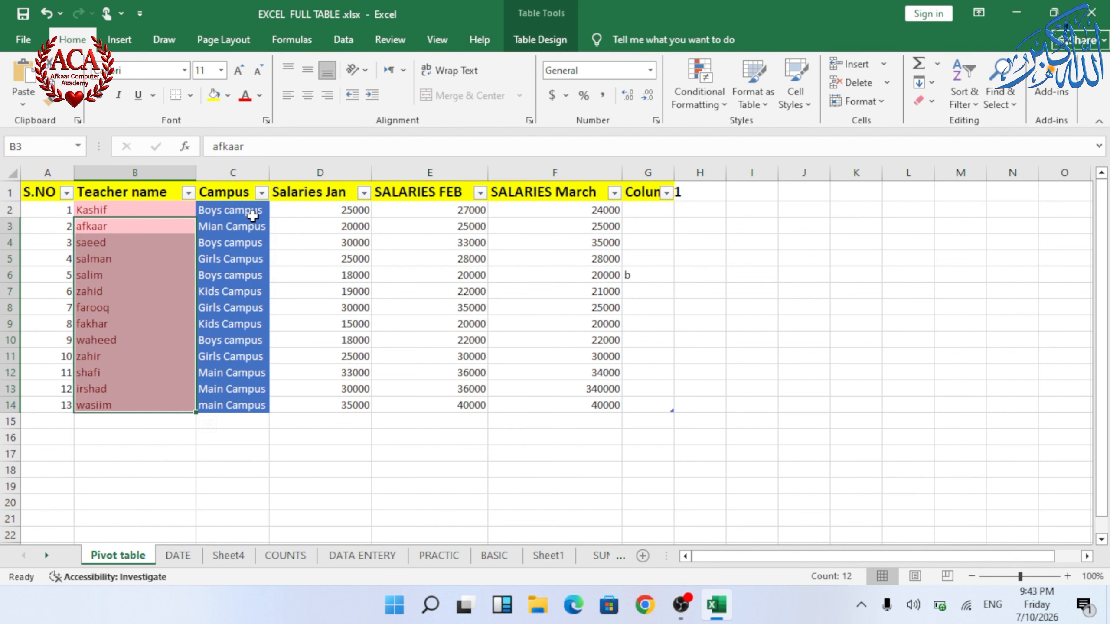
Step: Apply the Input cell style to the first row of salaries, D2 to F2
{"action": "left_click_drag", "start_coordinate": [349, 213], "coordinate": [607, 212]}
{"action": "left_click", "coordinate": [804, 105]}
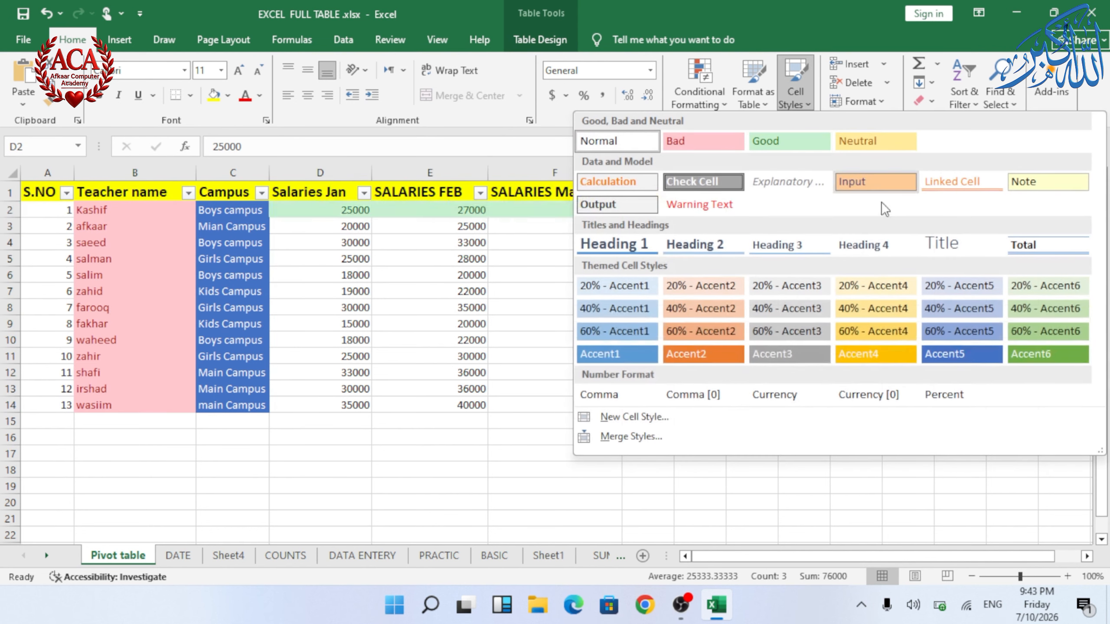
{"action": "left_click", "coordinate": [869, 181]}
{"action": "left_click", "coordinate": [481, 371]}
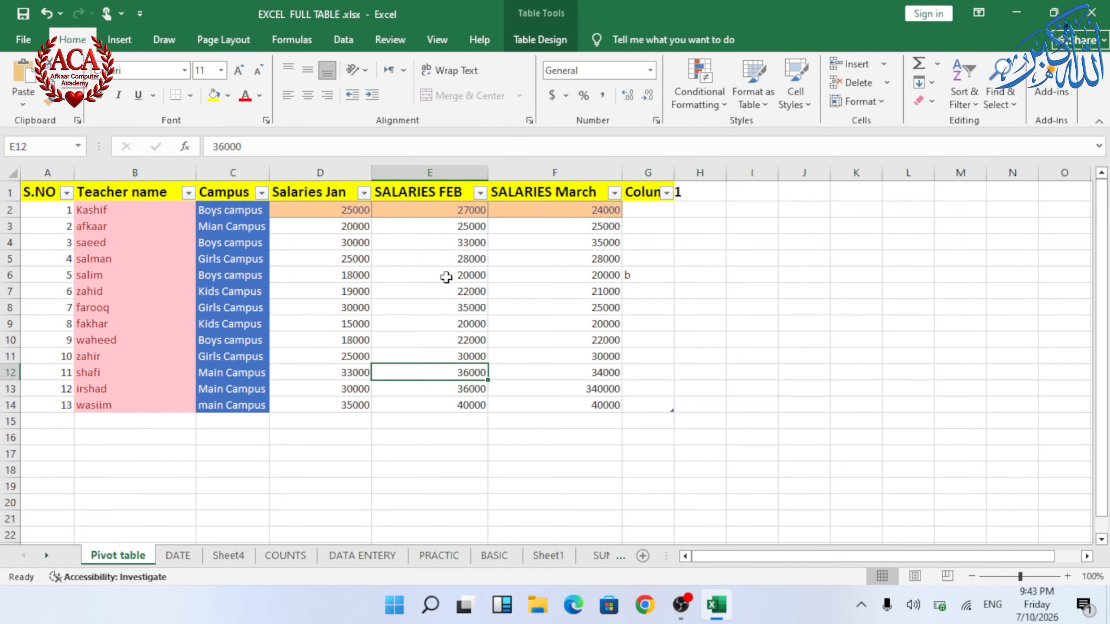
Step: Apply the Heading 1 cell style to the February salary in cell E2
{"action": "left_click", "coordinate": [795, 94]}
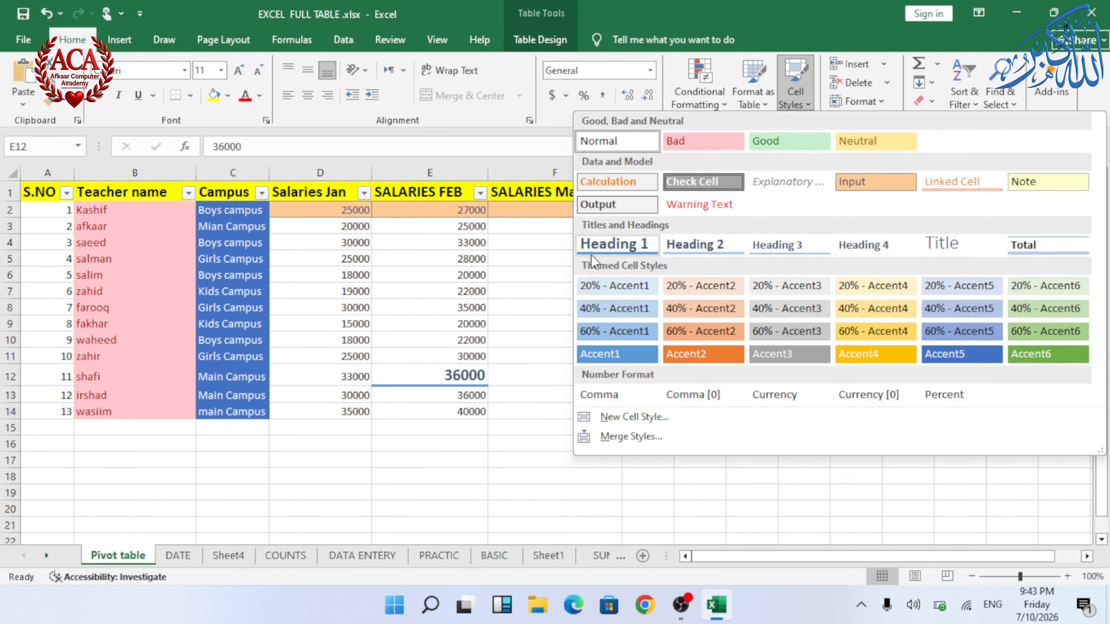
{"action": "left_click", "coordinate": [450, 209]}
{"action": "left_click", "coordinate": [450, 210]}
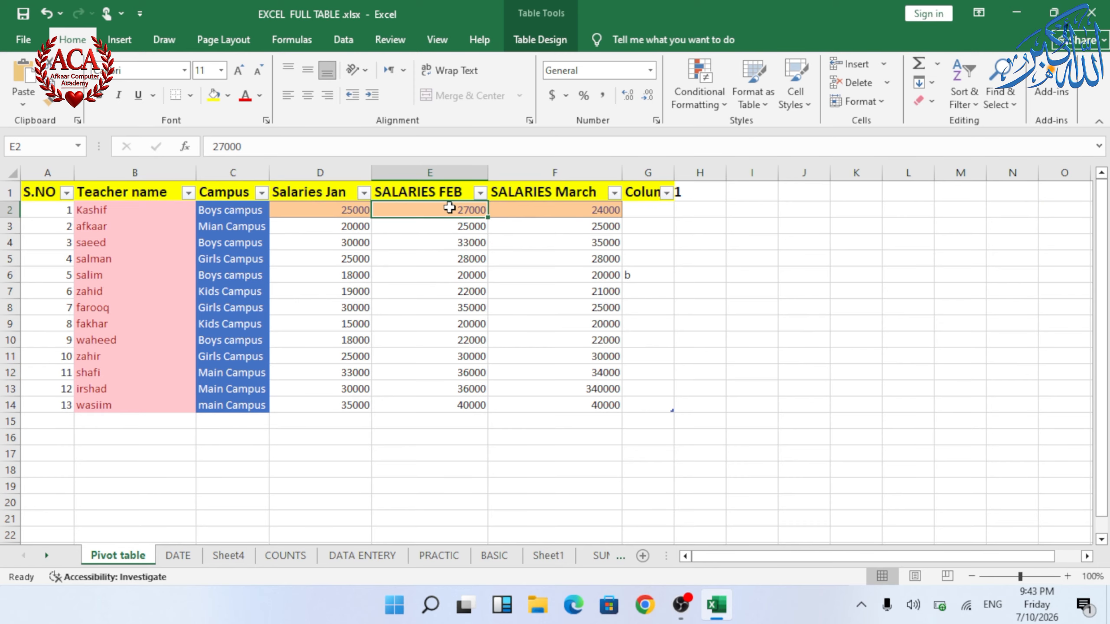
{"action": "left_click", "coordinate": [794, 94]}
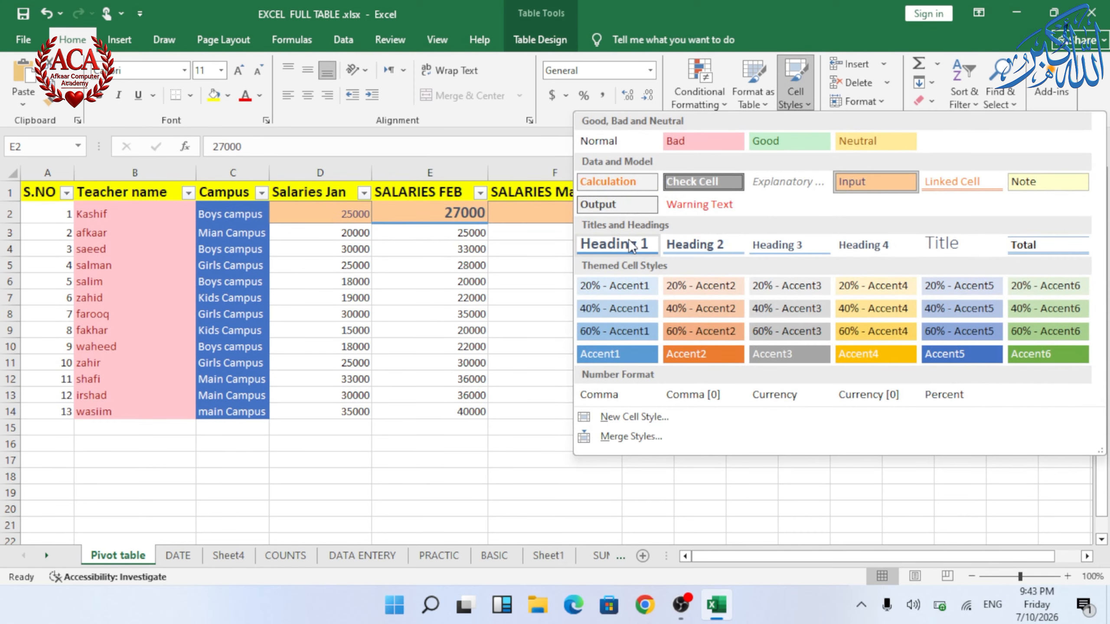
{"action": "left_click", "coordinate": [609, 244]}
Step: Apply the Heading 1 cell style to the teacher names, B2 to B14
{"action": "left_click_drag", "start_coordinate": [86, 216], "coordinate": [94, 426]}
{"action": "left_click", "coordinate": [794, 94]}
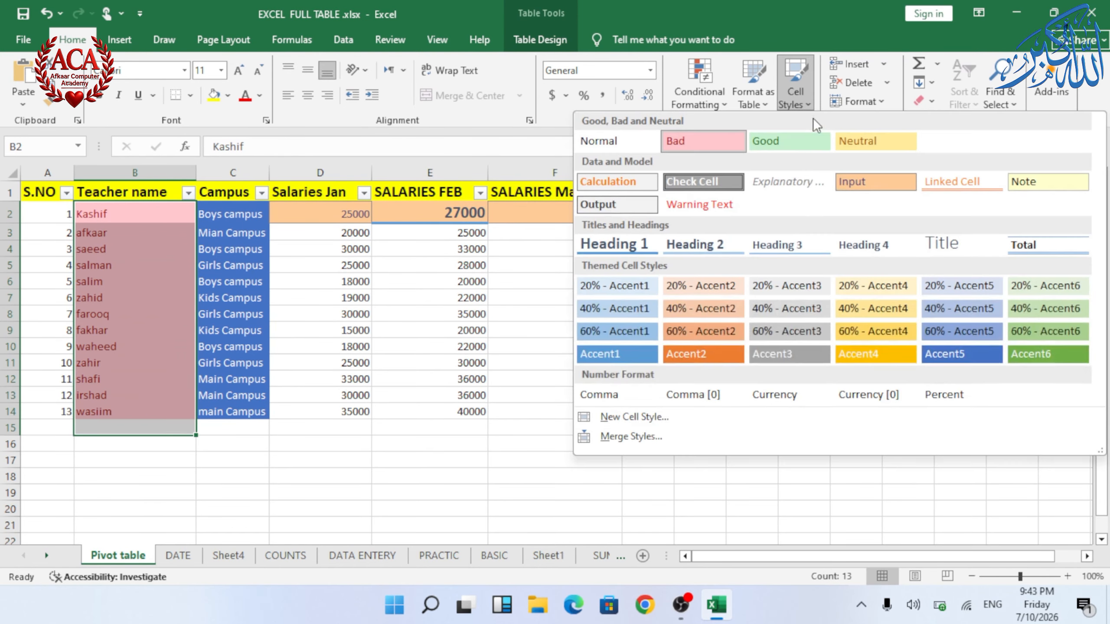
{"action": "left_click", "coordinate": [635, 247]}
Step: Undo the recent cell style changes on the teacher names and salaries
{"action": "left_click", "coordinate": [799, 89]}
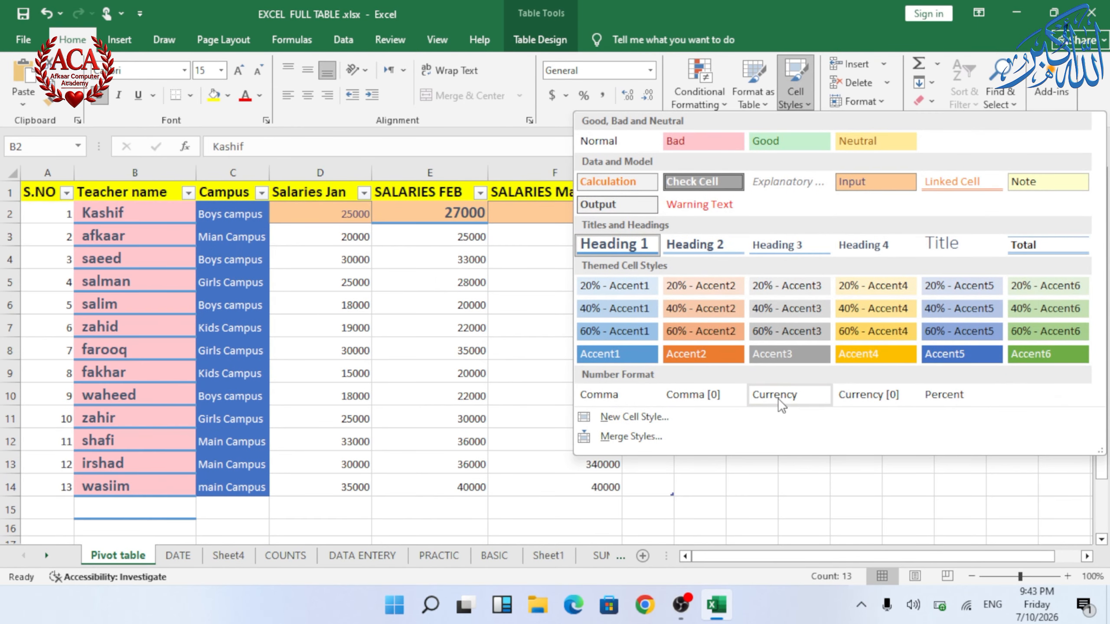
{"action": "key", "text": "ctrl+z"}
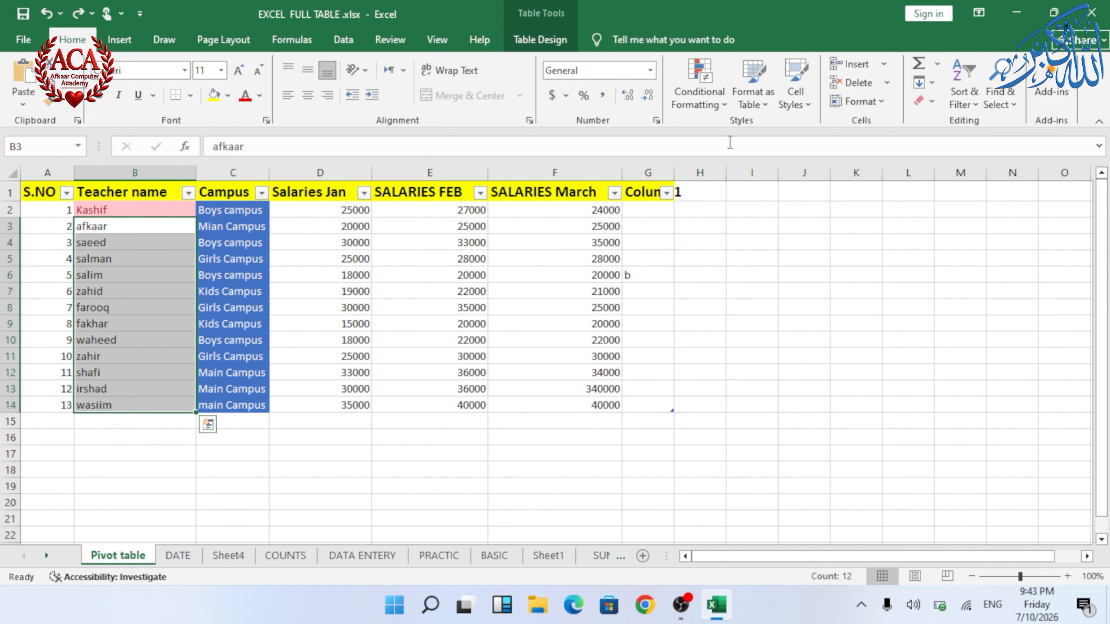
{"action": "left_click", "coordinate": [802, 109]}
{"action": "left_click", "coordinate": [742, 499]}
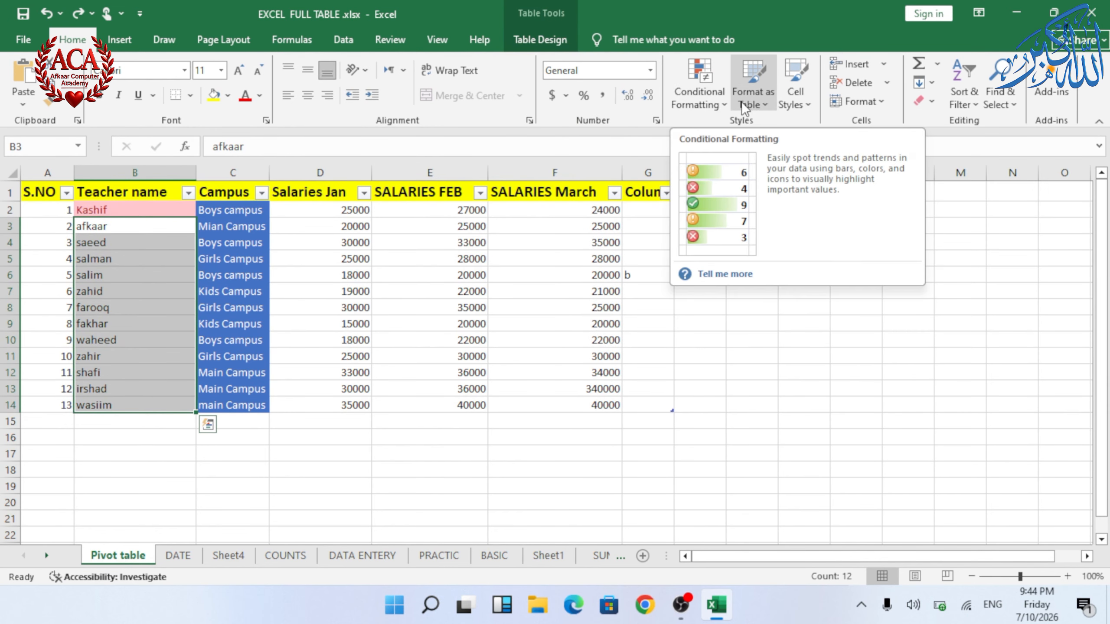
{"action": "left_click", "coordinate": [802, 102]}
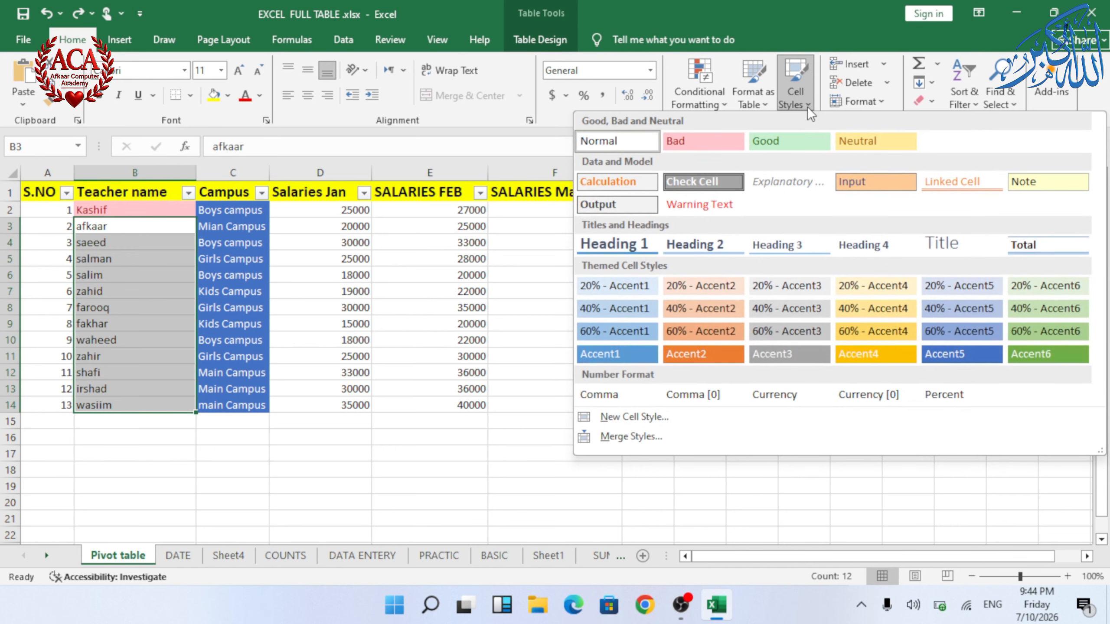
{"action": "left_click", "coordinate": [495, 265]}
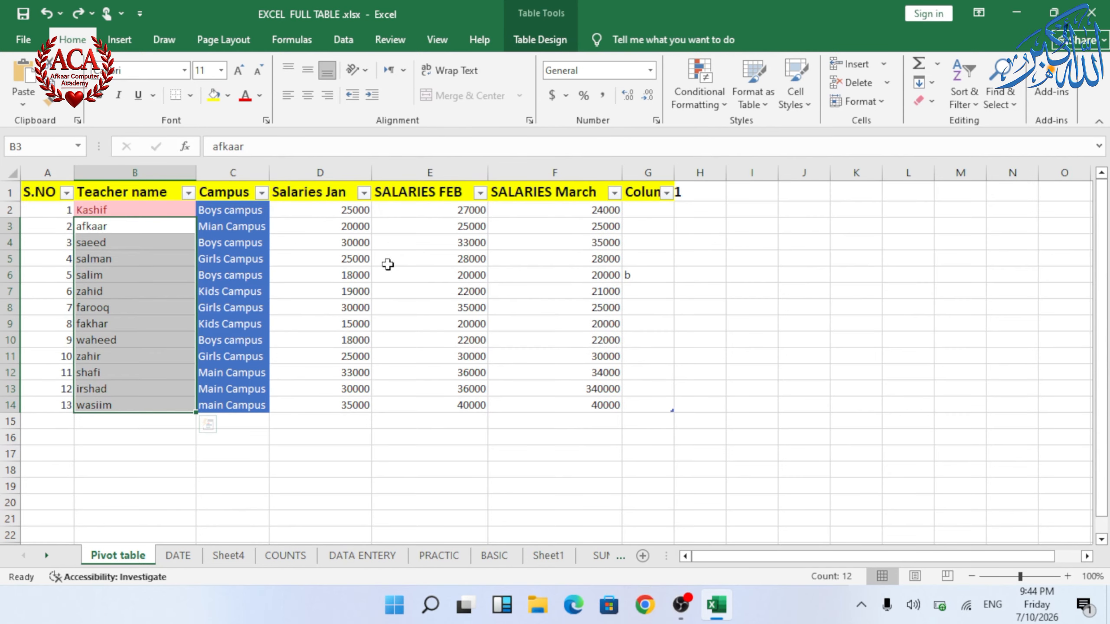
Step: Open the fill colour palette for cell E2 and close it without choosing a colour
{"action": "left_click", "coordinate": [412, 213]}
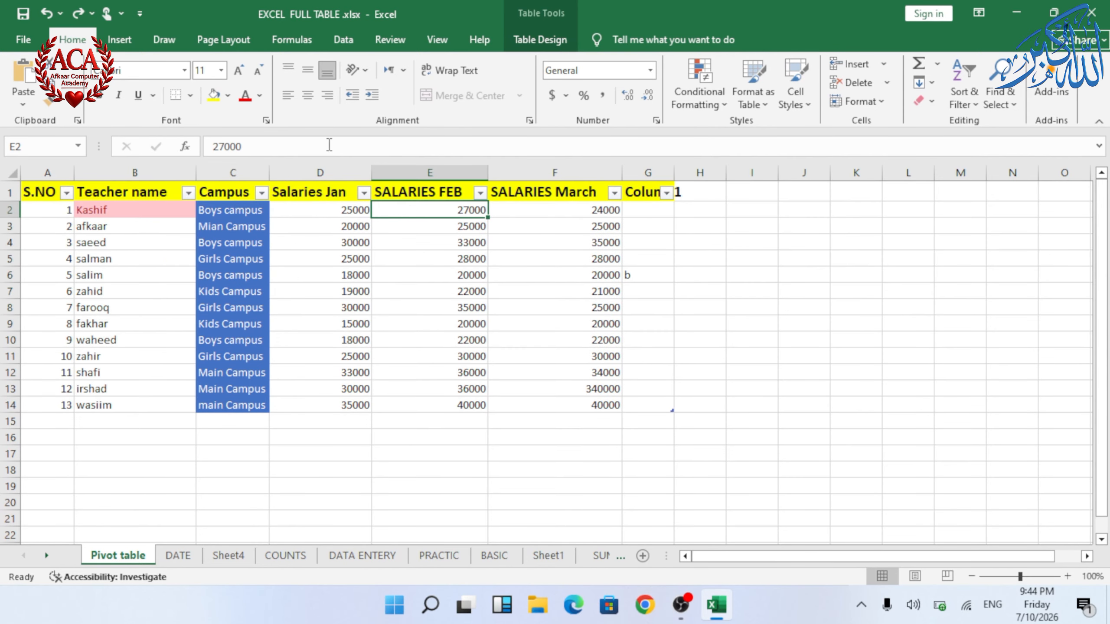
{"action": "left_click", "coordinate": [227, 95]}
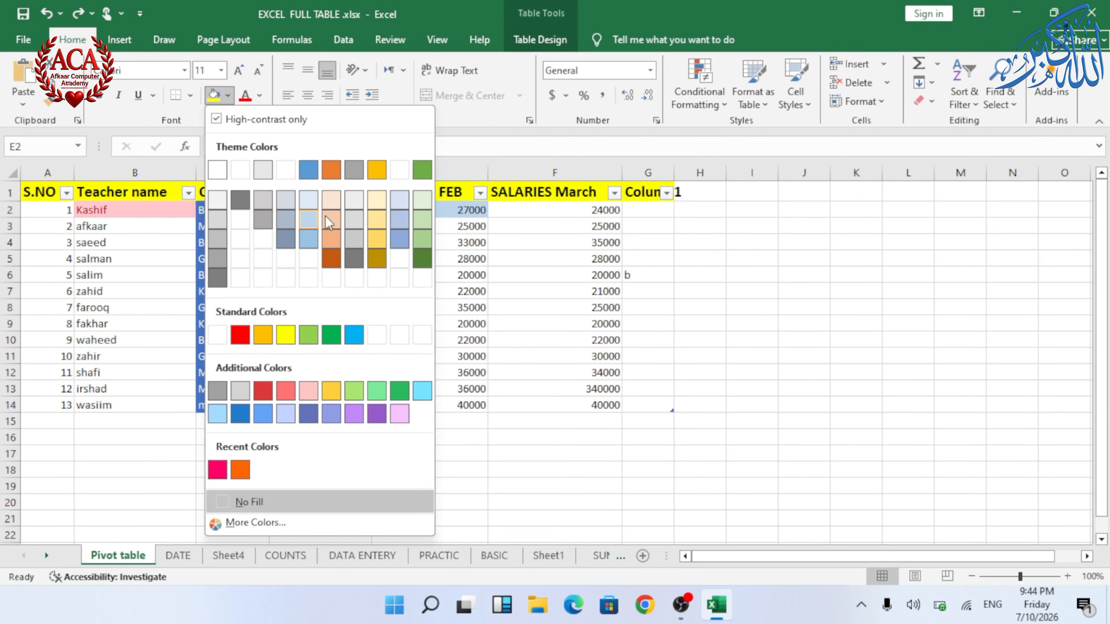
{"action": "key", "text": "Escape"}
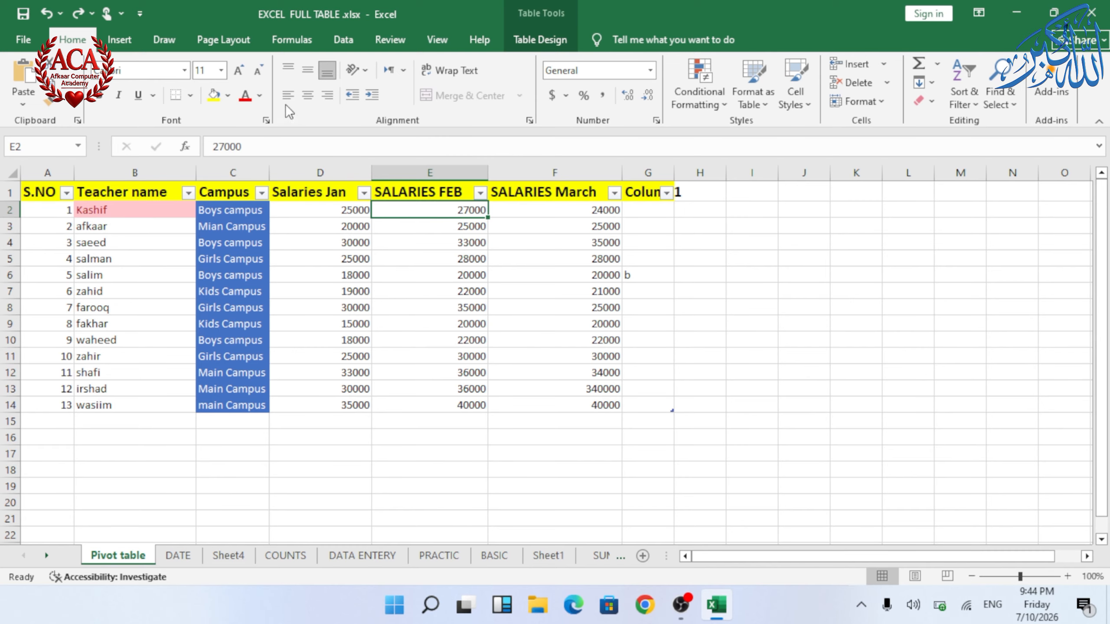
{"action": "left_click", "coordinate": [227, 96]}
{"action": "left_click", "coordinate": [228, 95]}
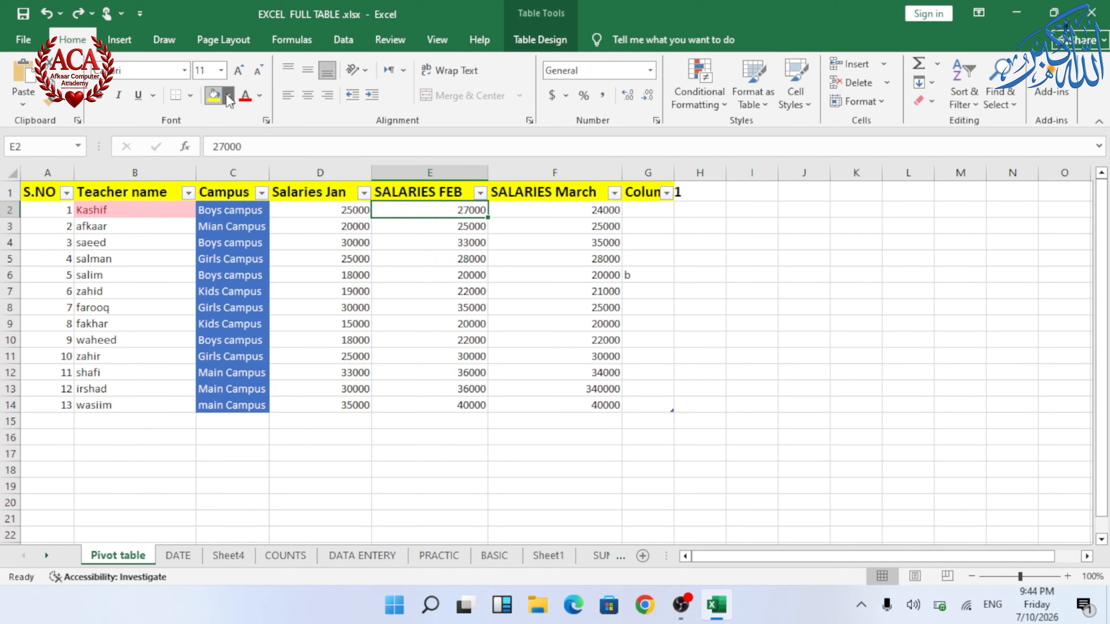
{"action": "left_click", "coordinate": [229, 98]}
Step: Open the Merge Styles dialog from the cell styles gallery
{"action": "left_click", "coordinate": [751, 241]}
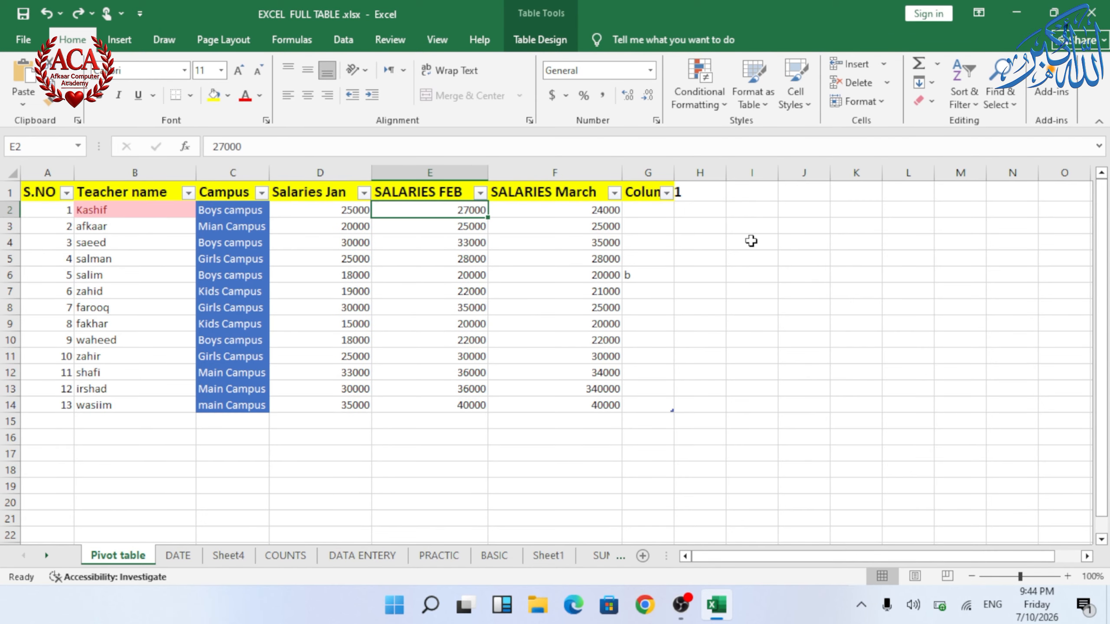
{"action": "left_click", "coordinate": [808, 103]}
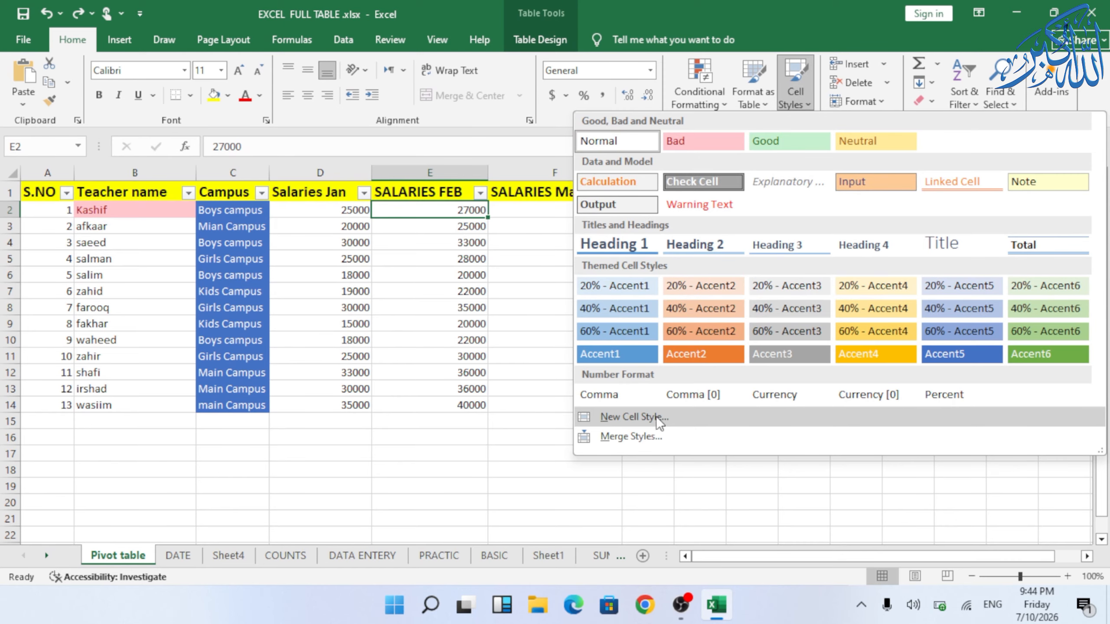
{"action": "left_click", "coordinate": [645, 441]}
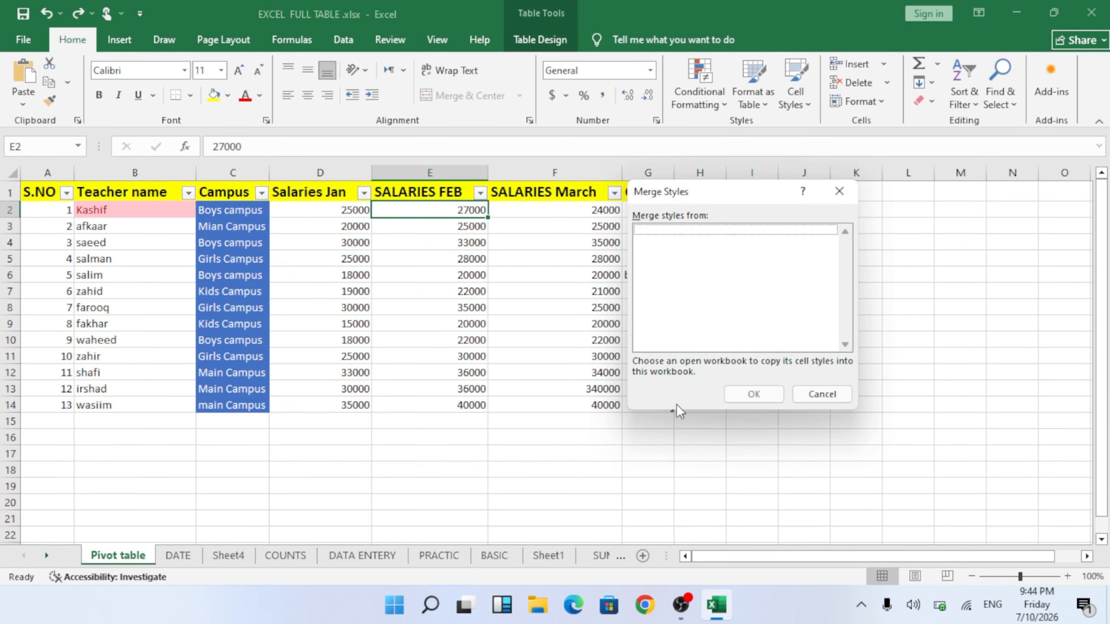